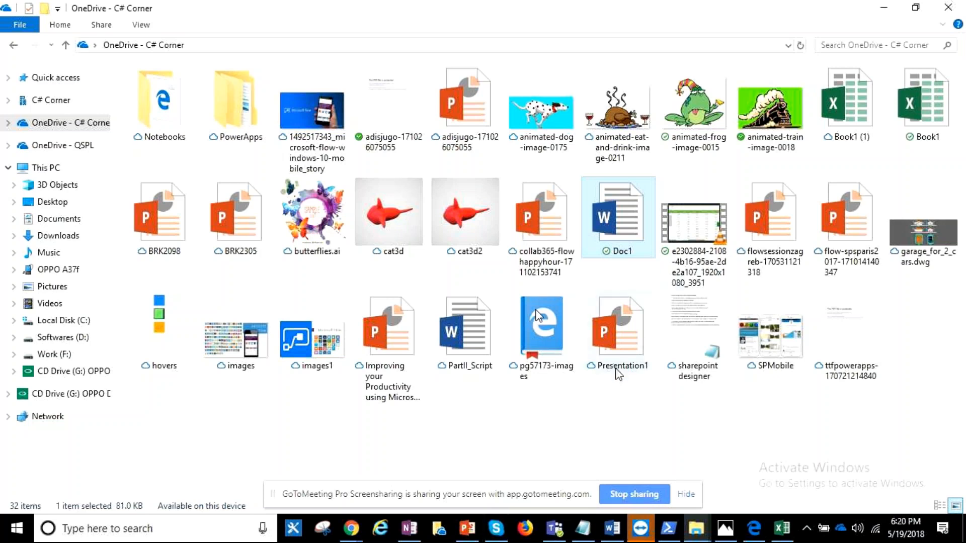
- Review the OneDrive client's Files On-Demand setting and the synced locations of the account, keeping the settings as they are
mouse_move(619, 375)
click(840, 529)
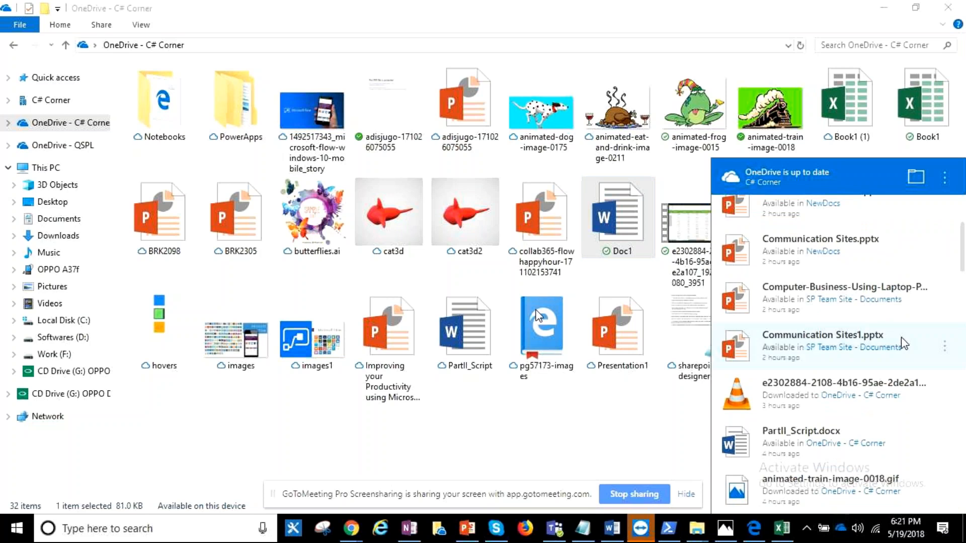
click(945, 177)
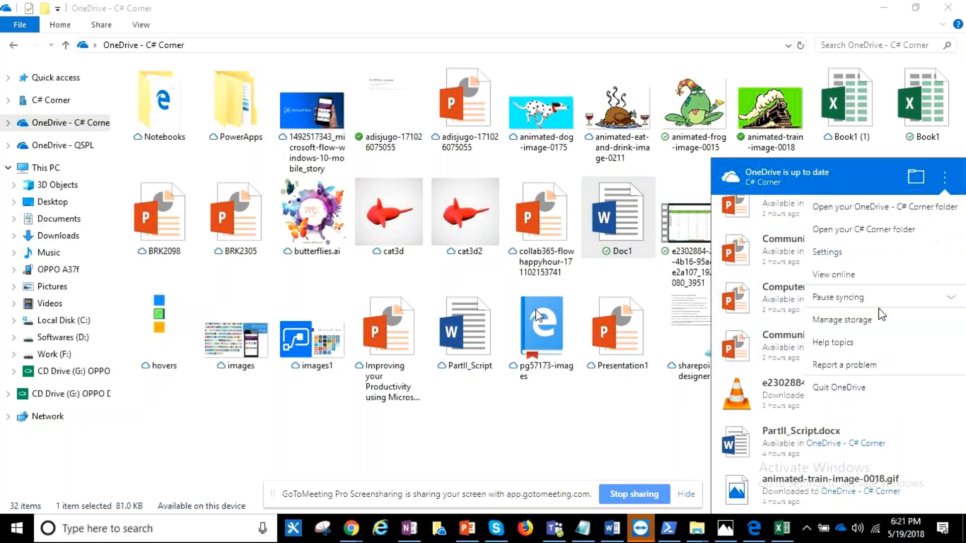
click(892, 261)
click(358, 124)
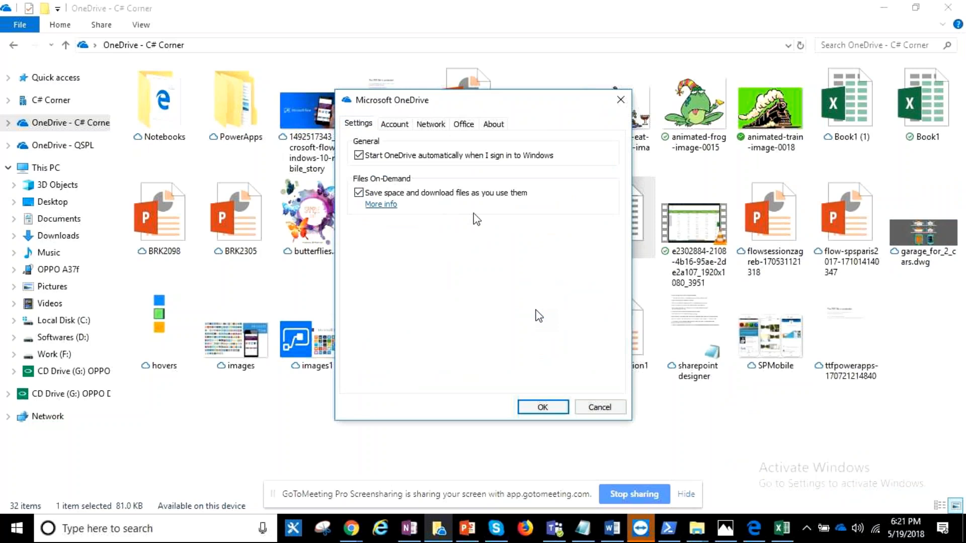
click(408, 129)
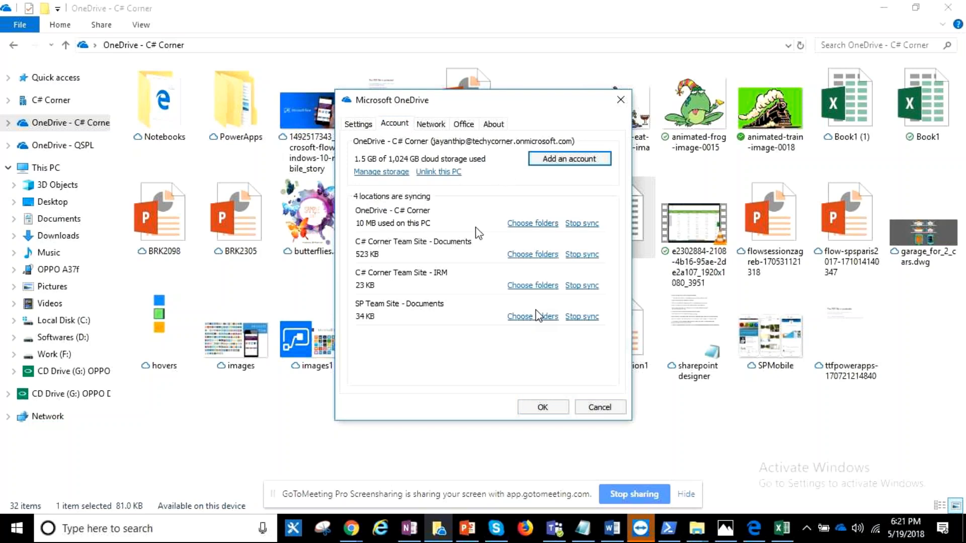
click(542, 406)
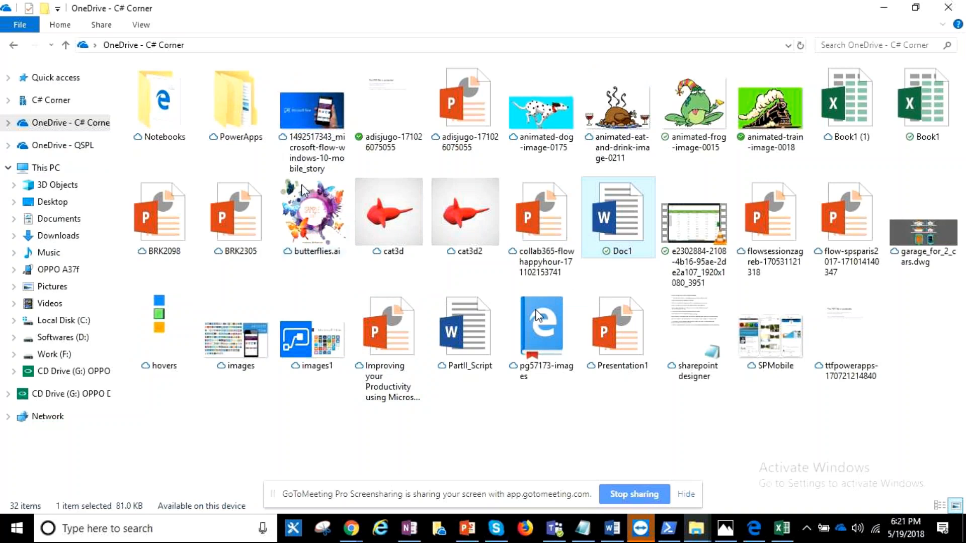
- Switch to Photos to read the OFOD.PNG explanation of the file status icons, and return to the OneDrive folder
click(725, 529)
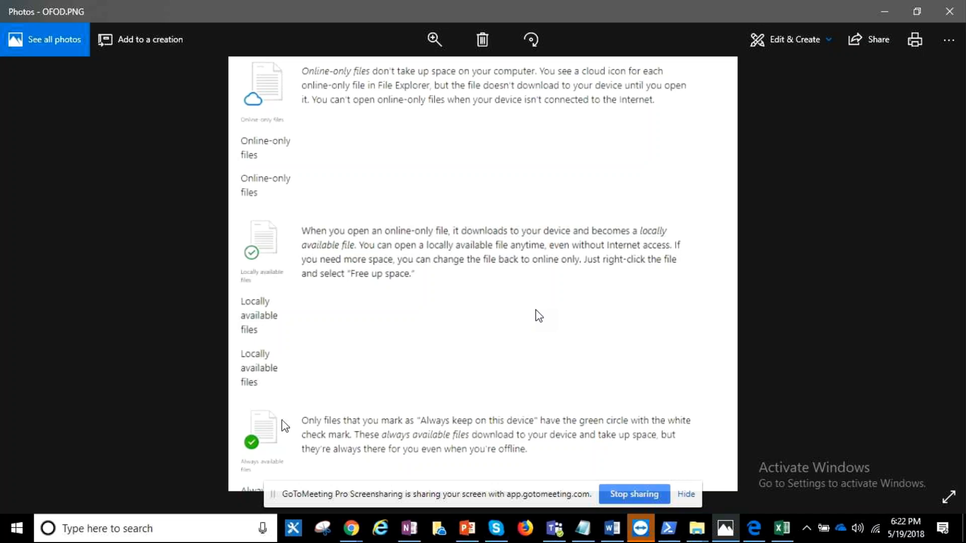
click(884, 11)
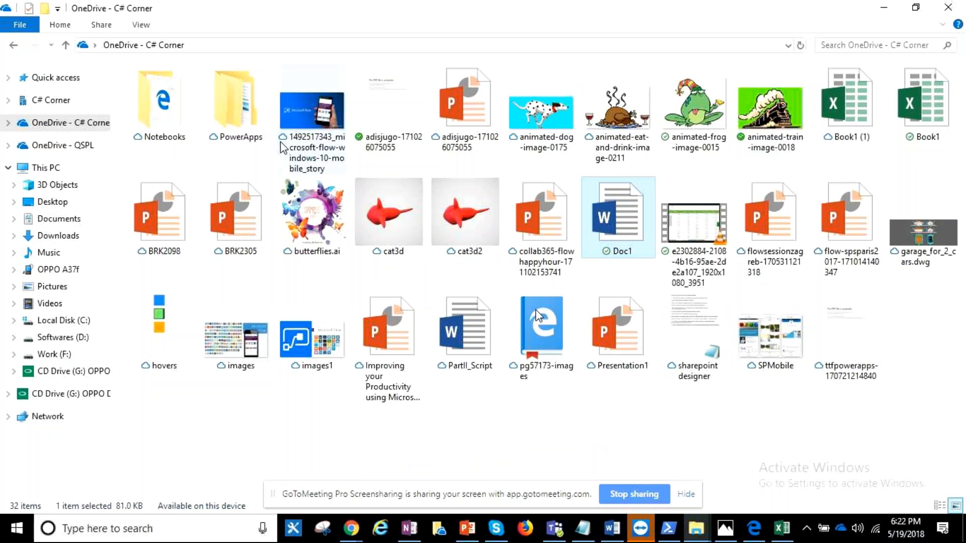
click(325, 121)
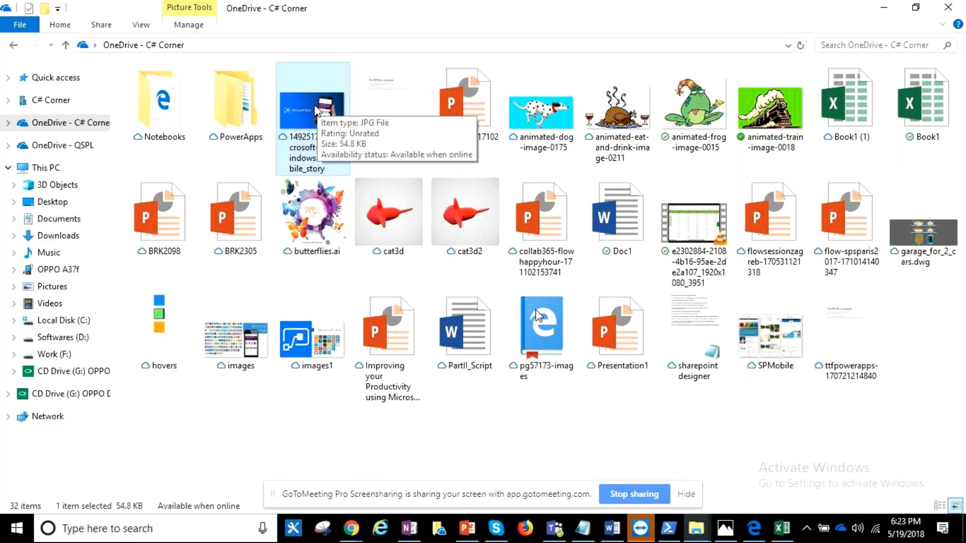
right_click(314, 107)
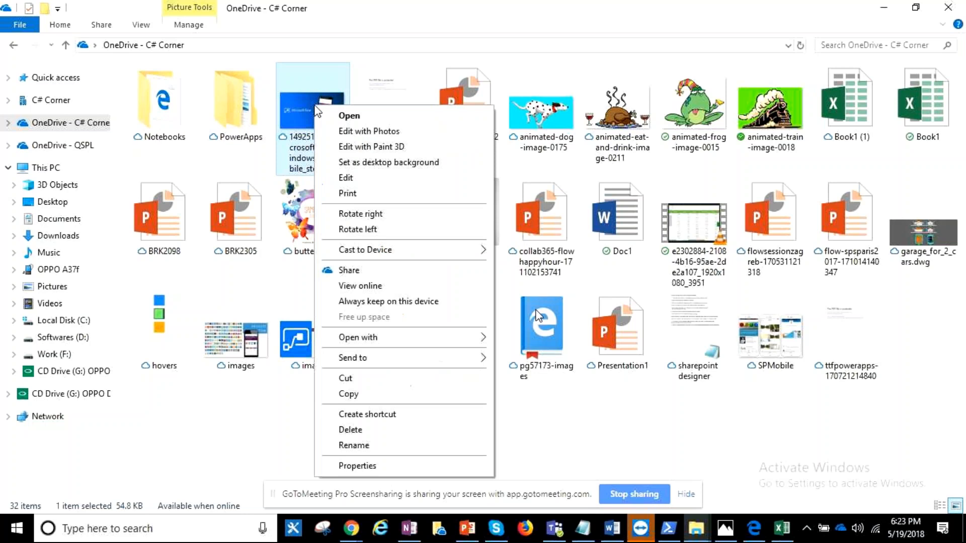
click(332, 119)
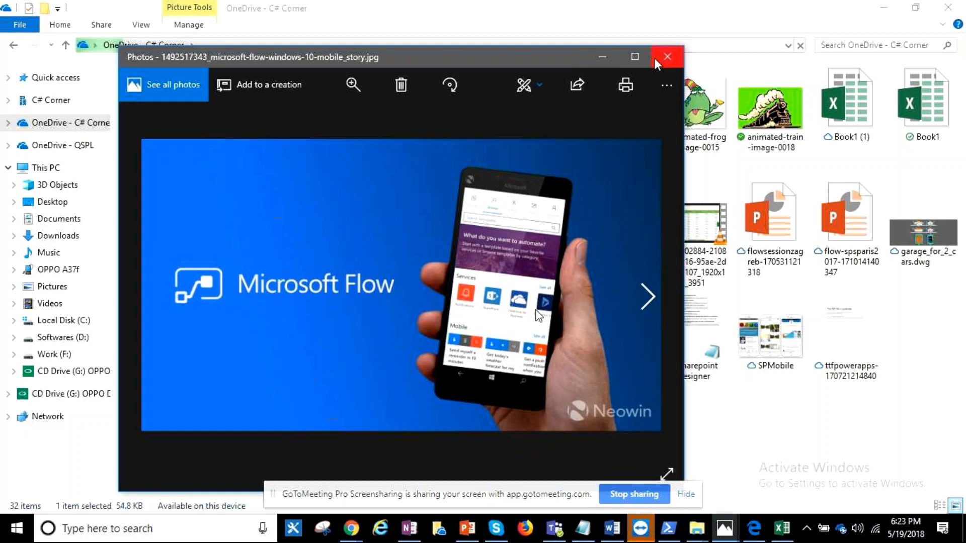
click(677, 56)
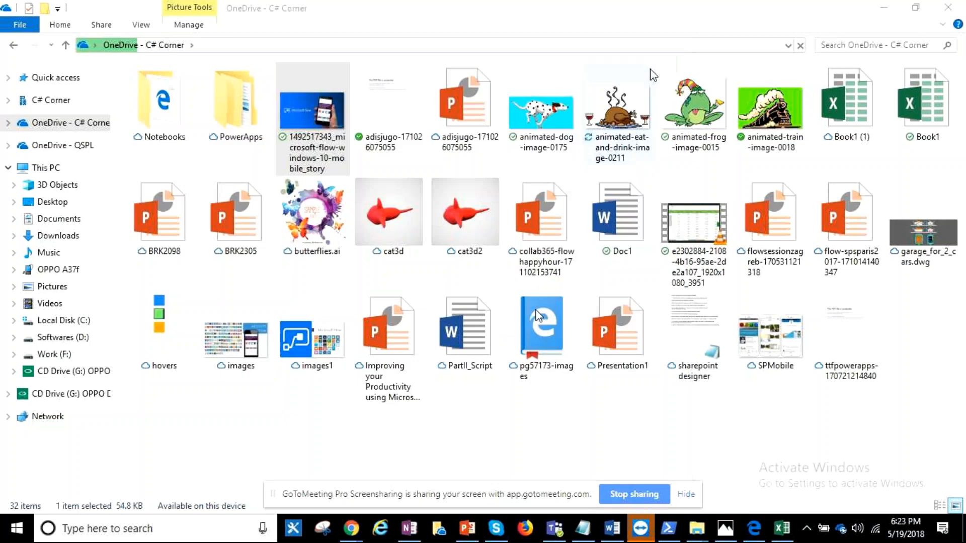
right_click(310, 110)
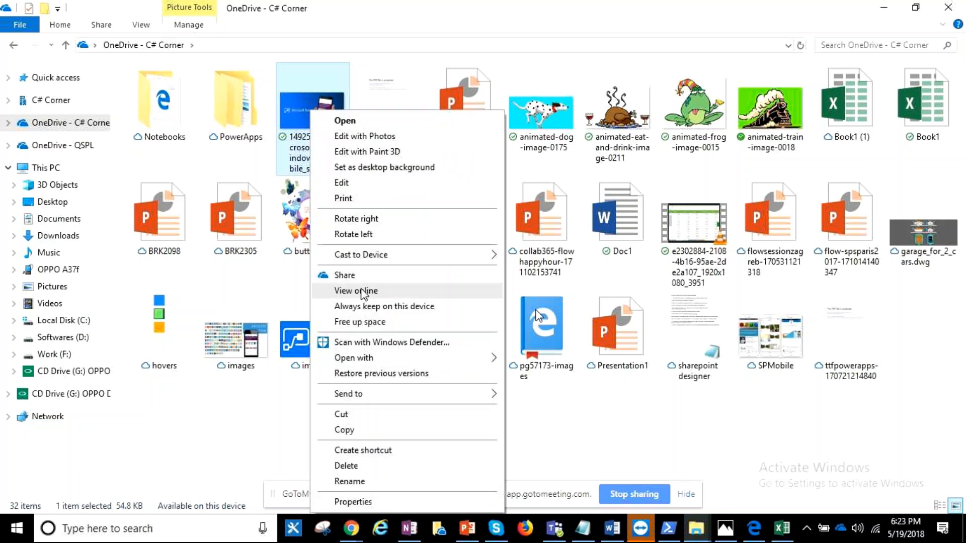
click(233, 271)
- Check the size on disk of the online-only BRK2305 presentation in its properties
click(221, 216)
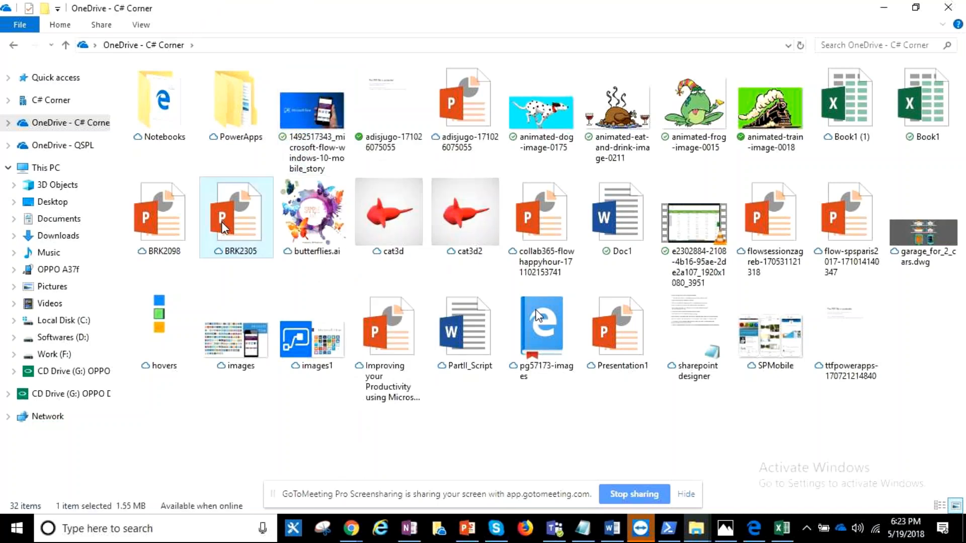
right_click(224, 229)
click(257, 497)
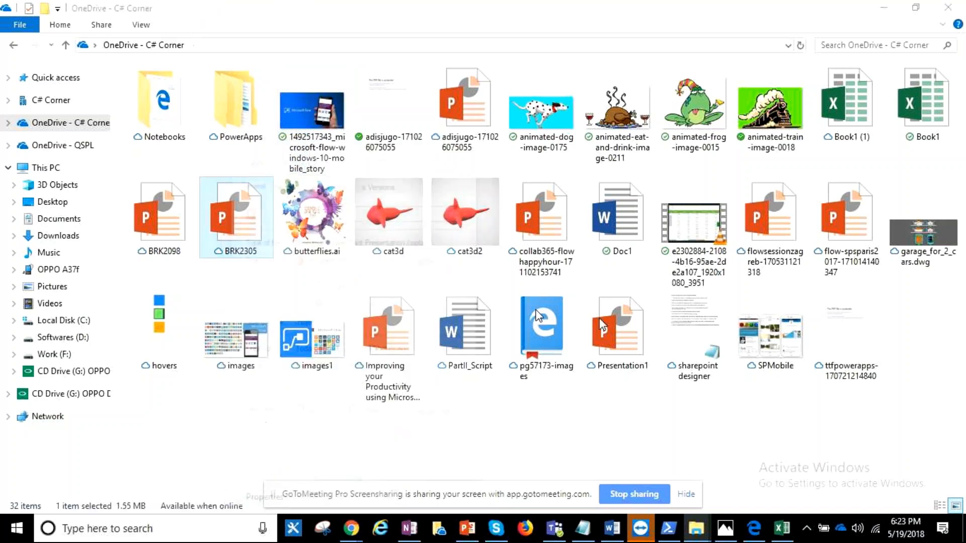
drag(294, 322, 327, 322)
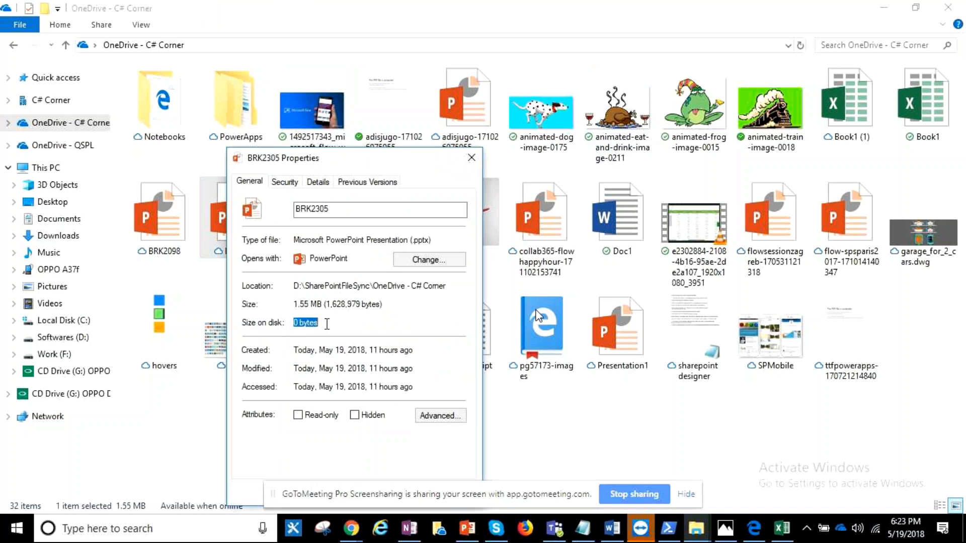
click(471, 157)
- Check the size on disk of the downloaded microsoft-flow-windows-10-mobile_story image in its properties
right_click(316, 136)
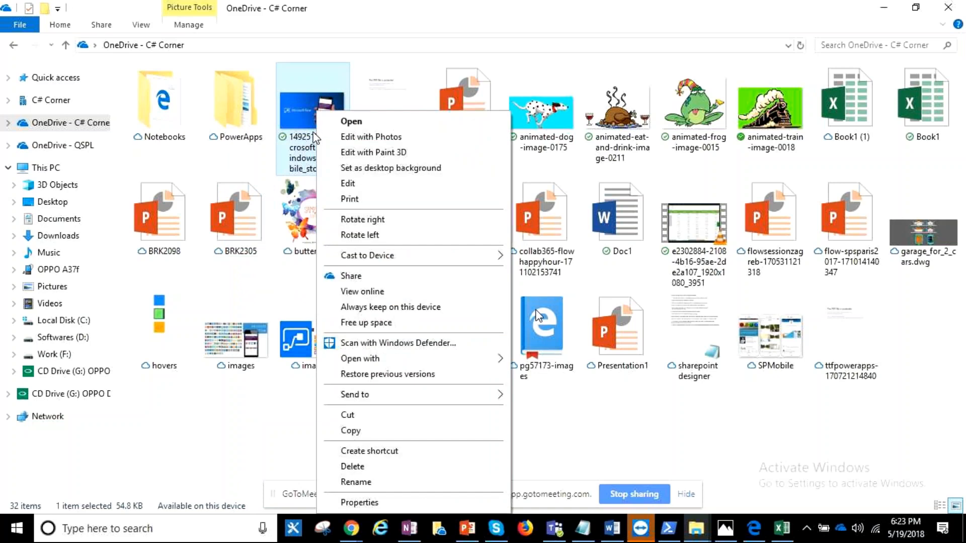
click(359, 502)
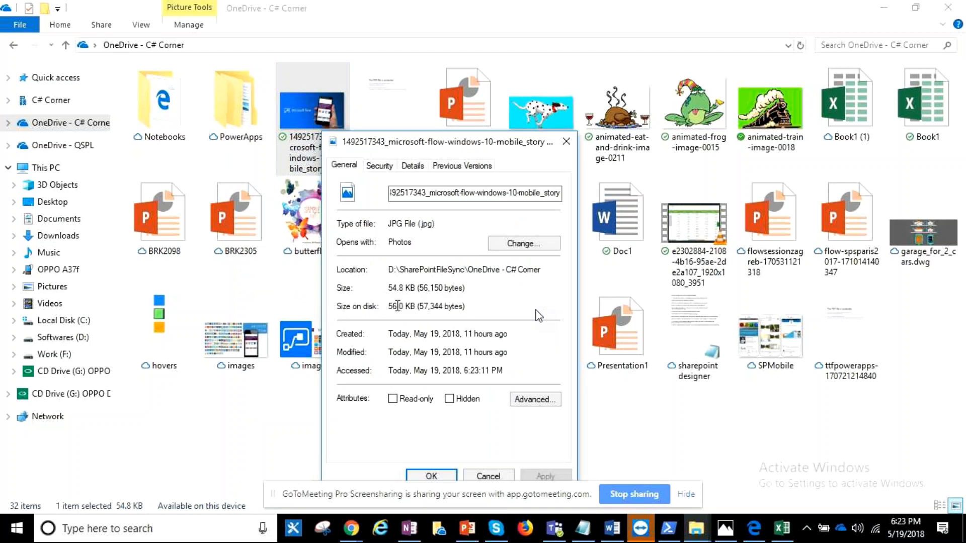
click(431, 476)
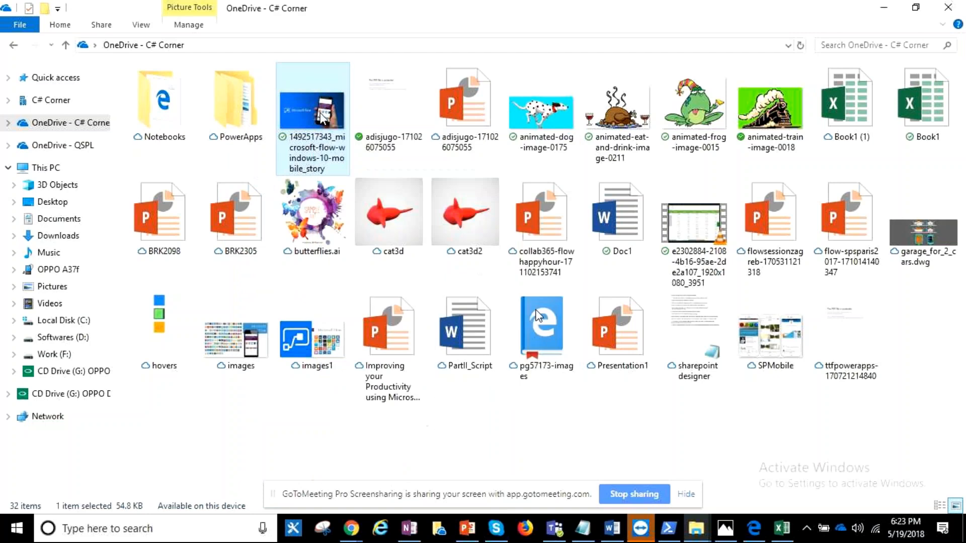
- Set the microsoft-flow-windows-10-mobile_story image to always be kept on this device
mouse_move(321, 121)
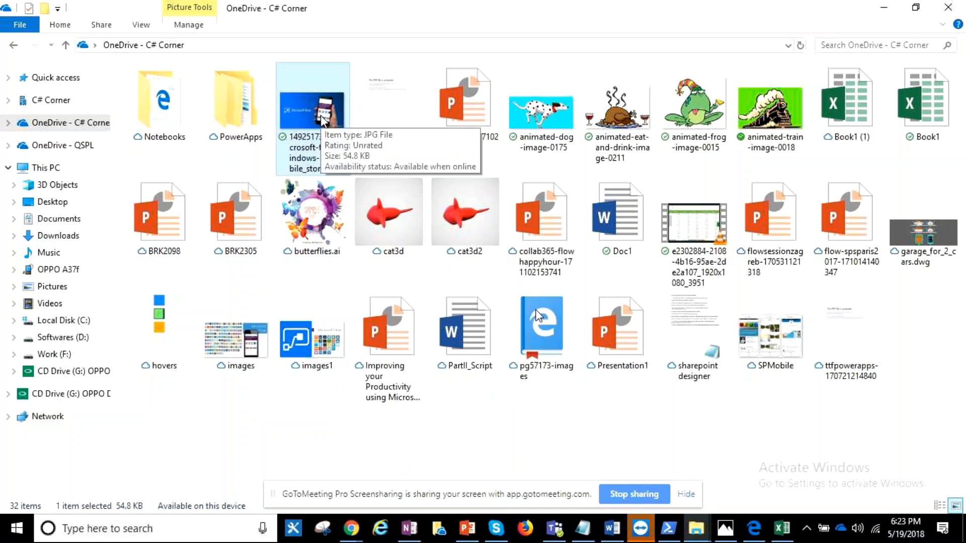
right_click(322, 121)
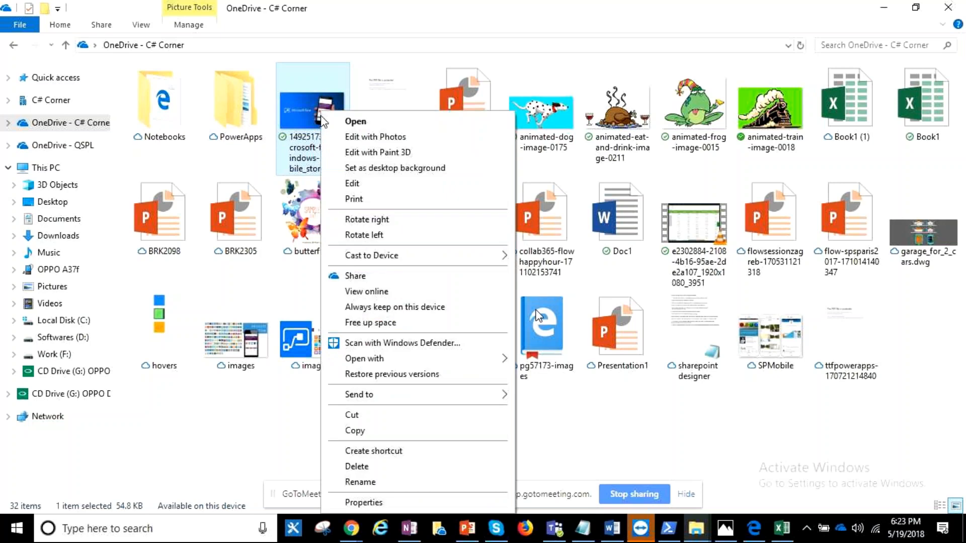
click(396, 310)
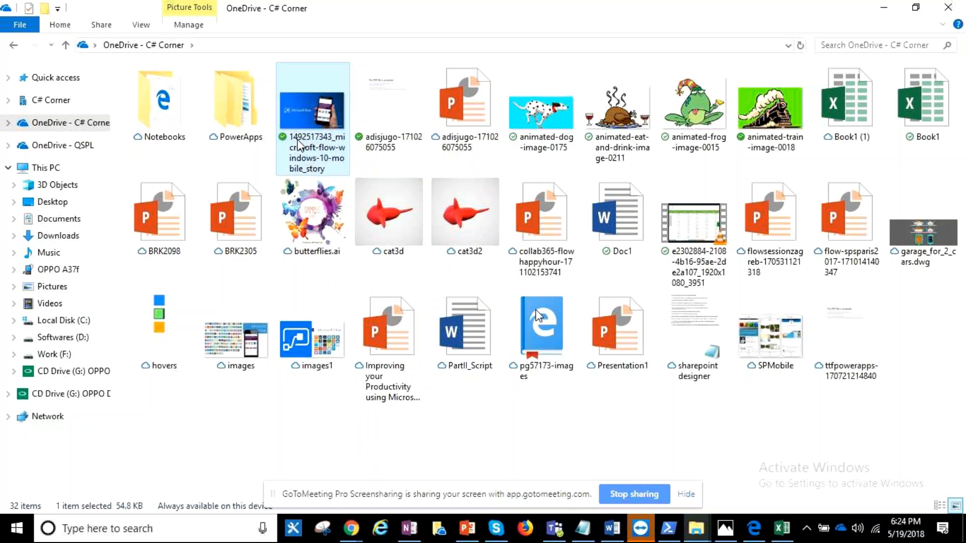
- View the microsoft-flow-windows-10-mobile_story image online, and return to the OneDrive folder
right_click(297, 143)
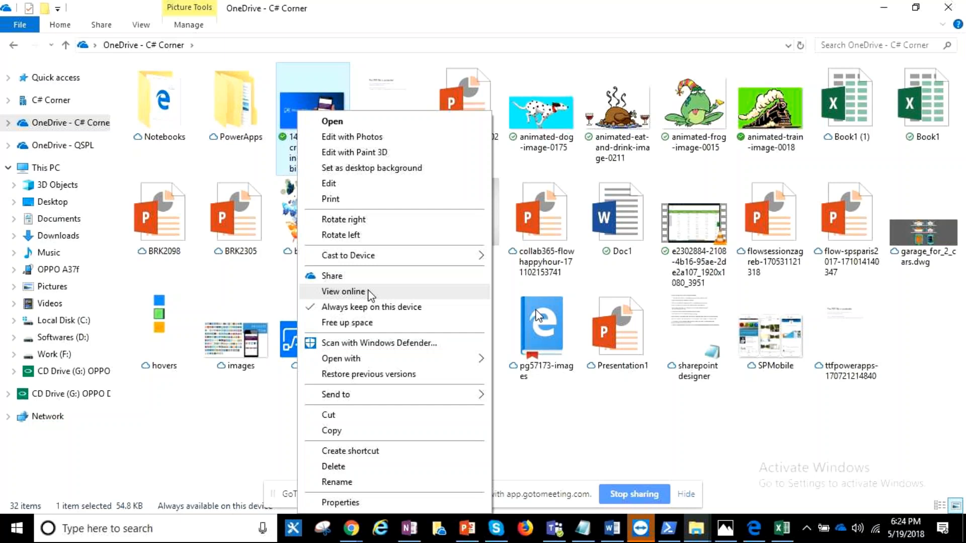
click(369, 294)
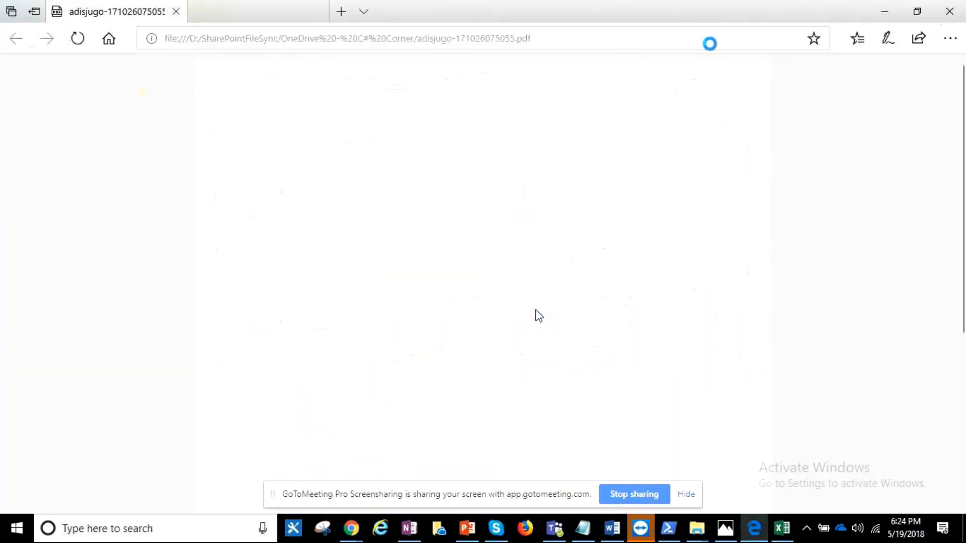
click(884, 11)
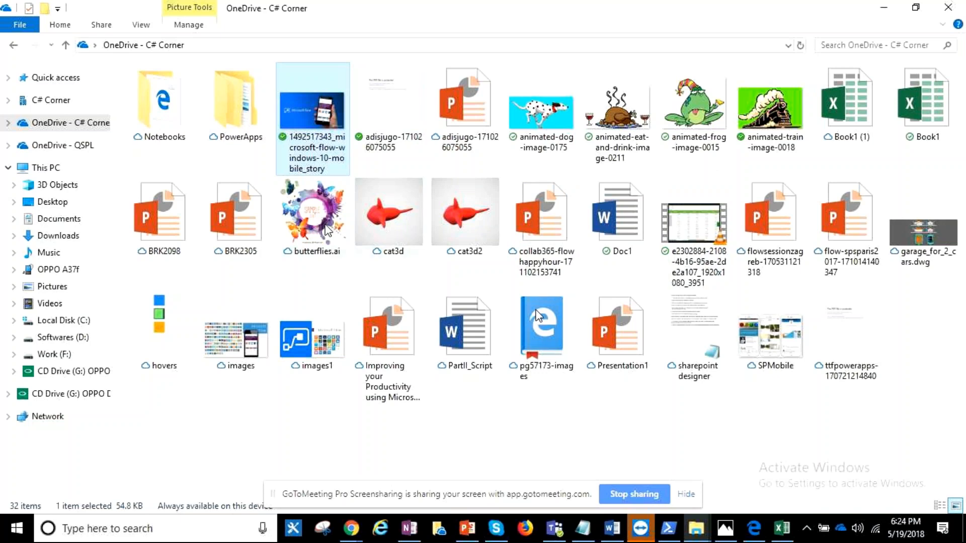
mouse_move(321, 226)
mouse_move(741, 150)
click(261, 225)
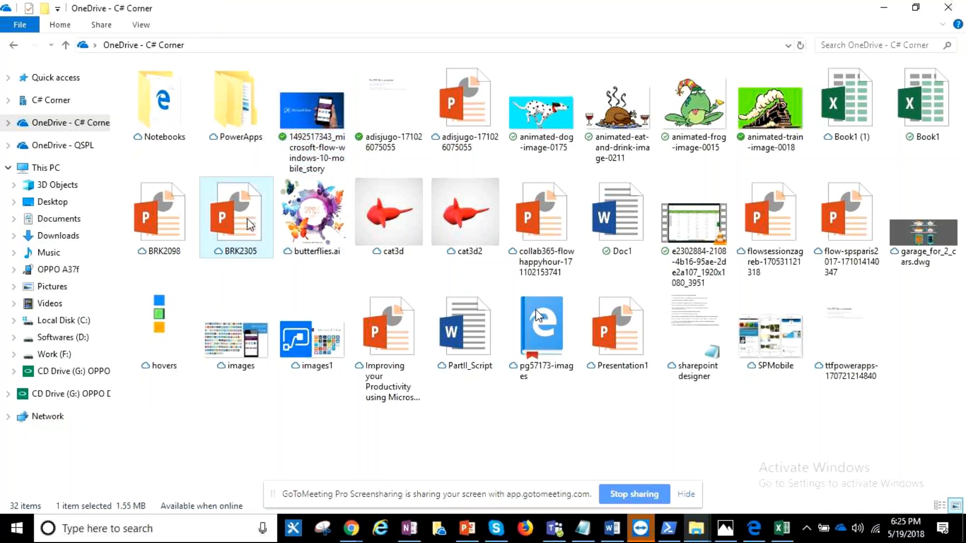
right_click(250, 224)
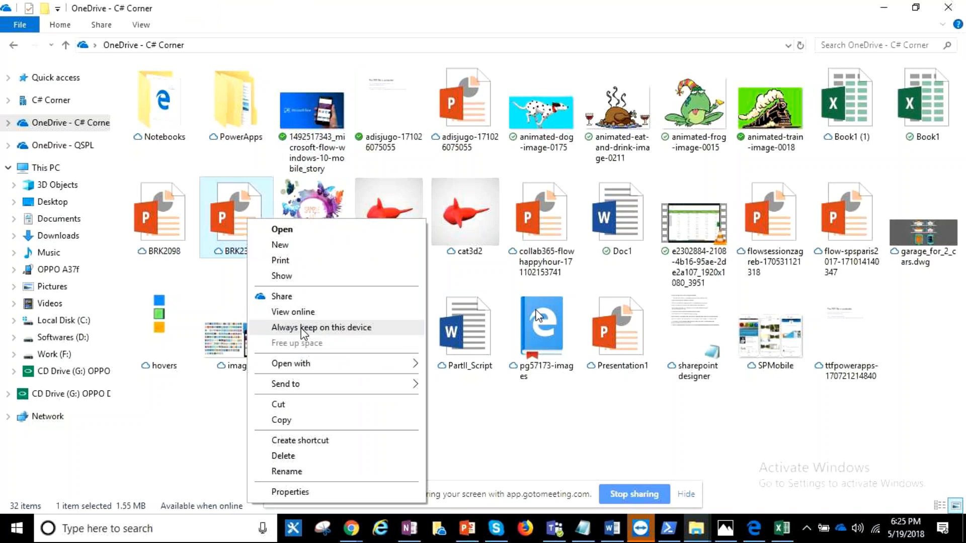
mouse_move(396, 383)
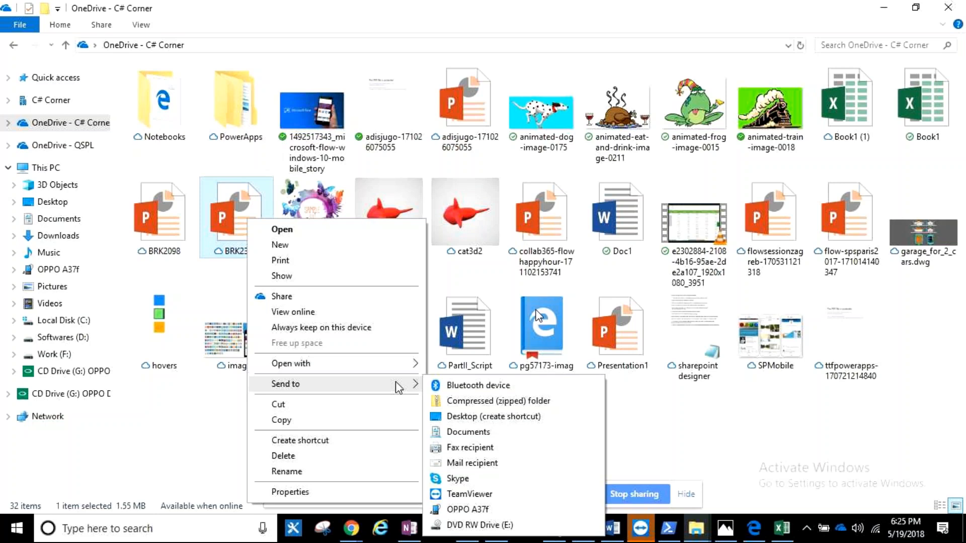
click(774, 439)
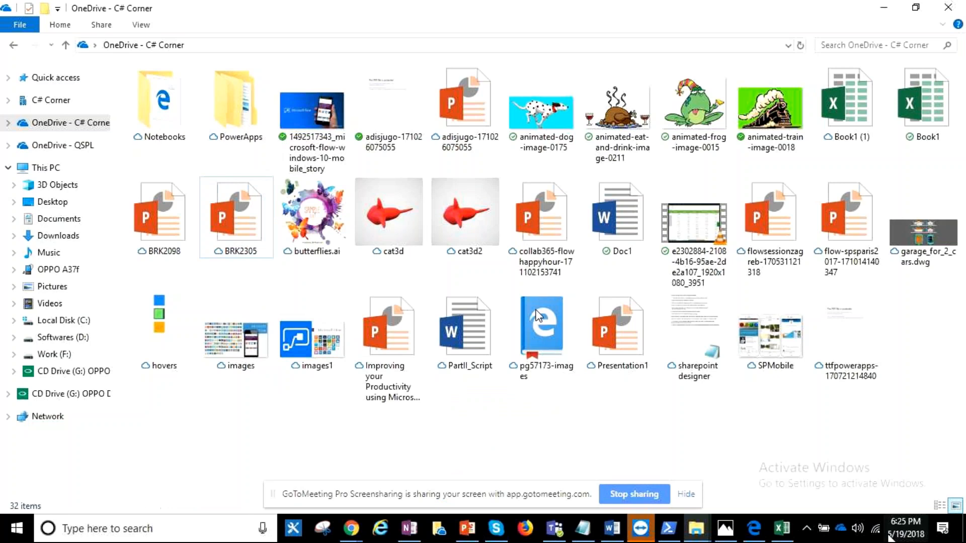
- Hide the PowerApps folder from the OneDrive - C# Corner sync location by deselecting it in the OneDrive account's folder selection
click(840, 528)
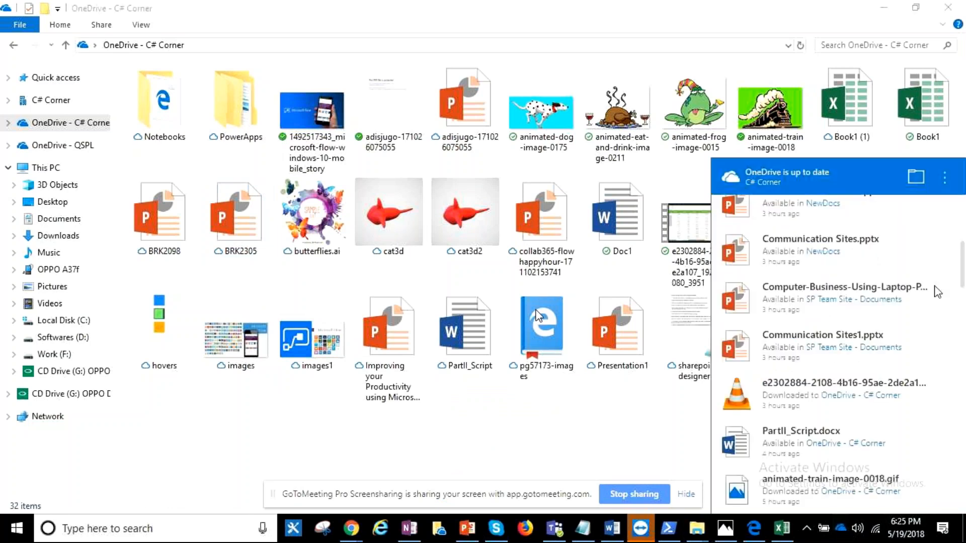
click(943, 177)
click(827, 252)
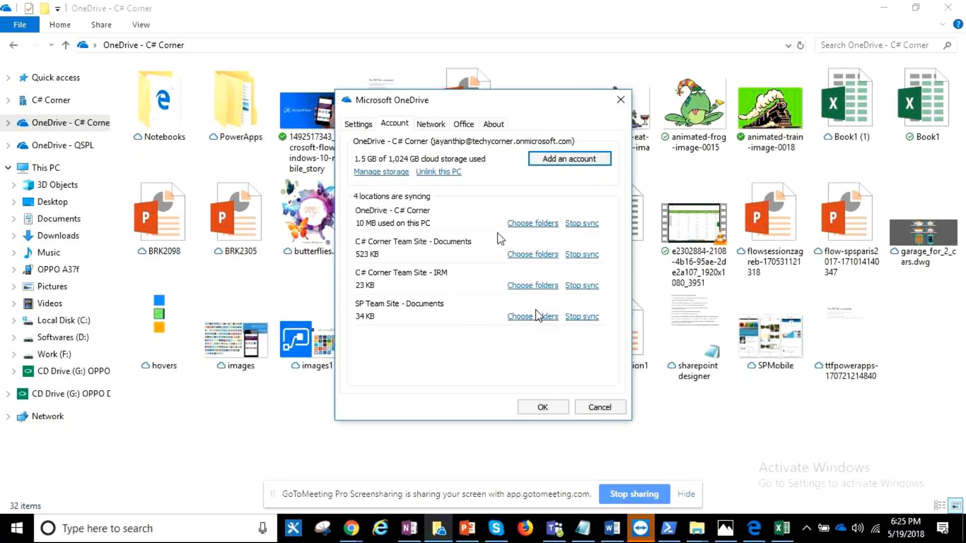
click(523, 224)
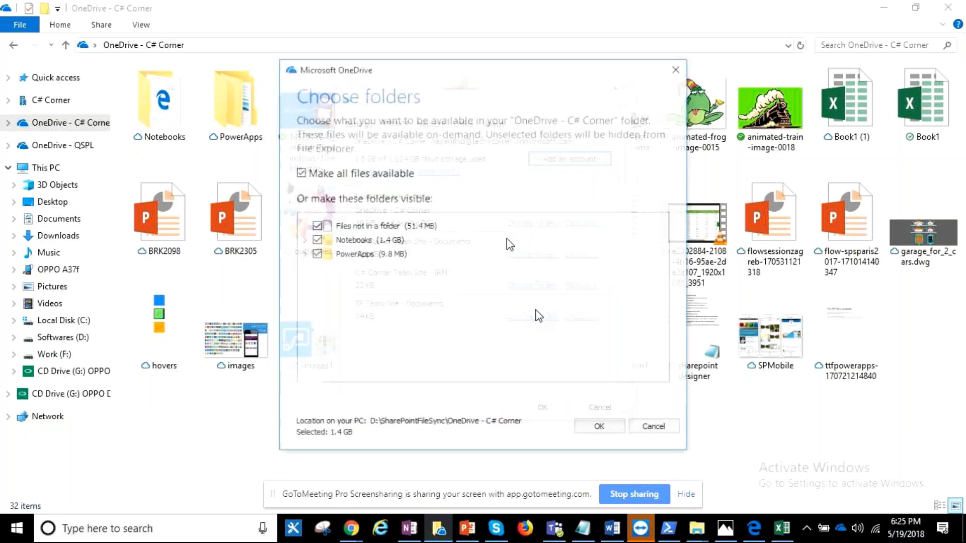
click(316, 254)
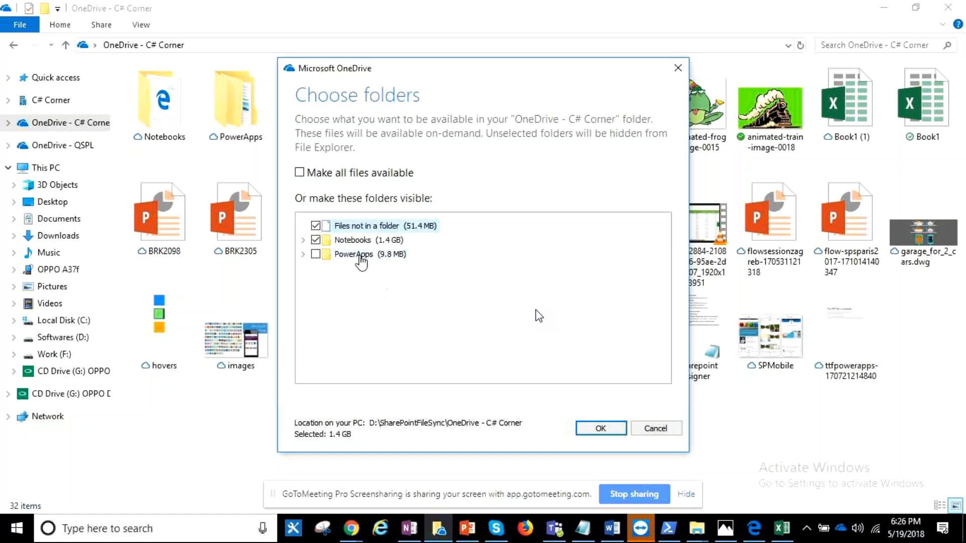
click(608, 422)
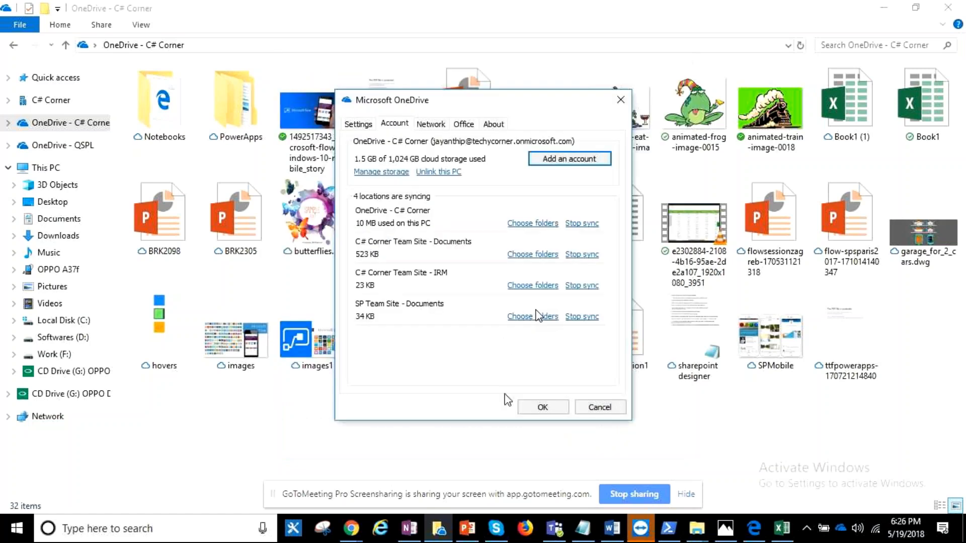
click(551, 409)
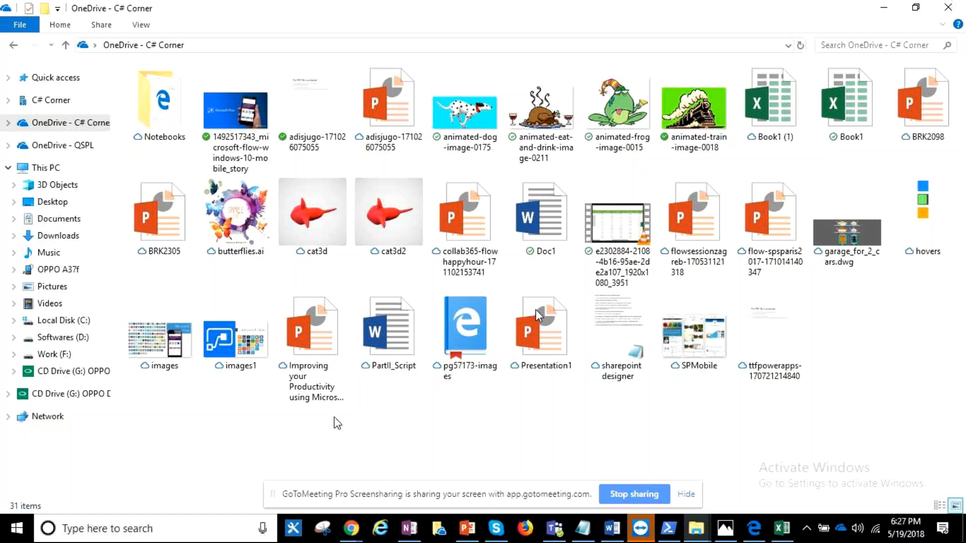
- Copy a sharing link to the Book1 workbook in the De3 folder for people in the organization
click(695, 528)
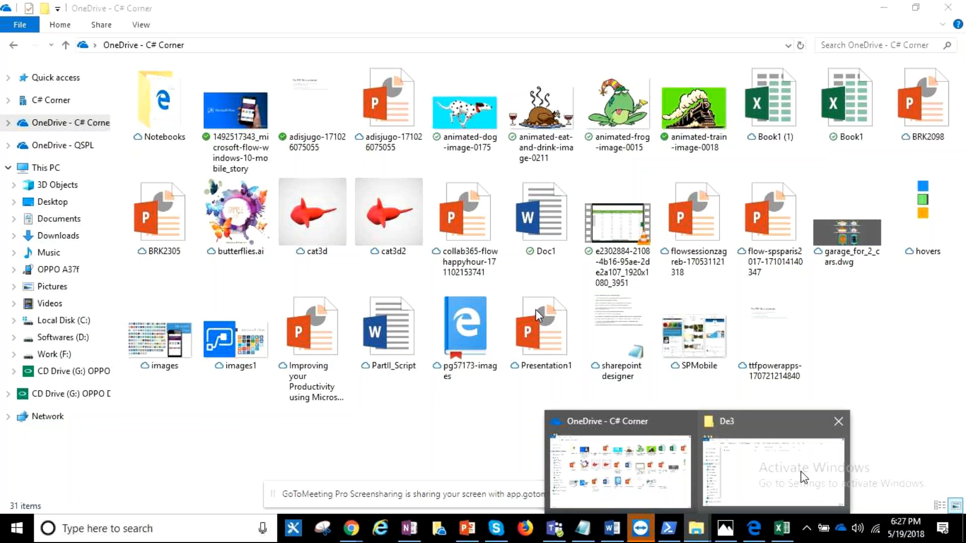
click(802, 478)
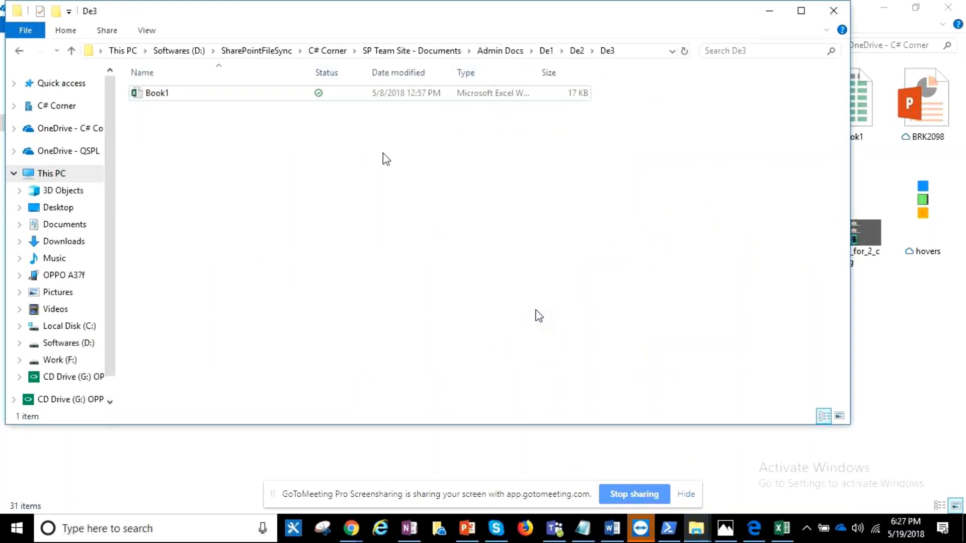
click(274, 99)
right_click(275, 99)
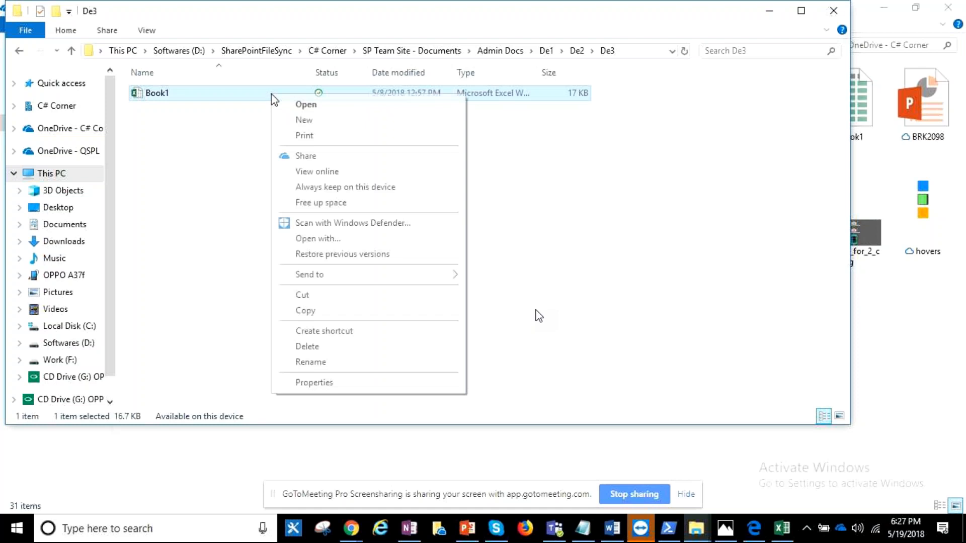
click(305, 157)
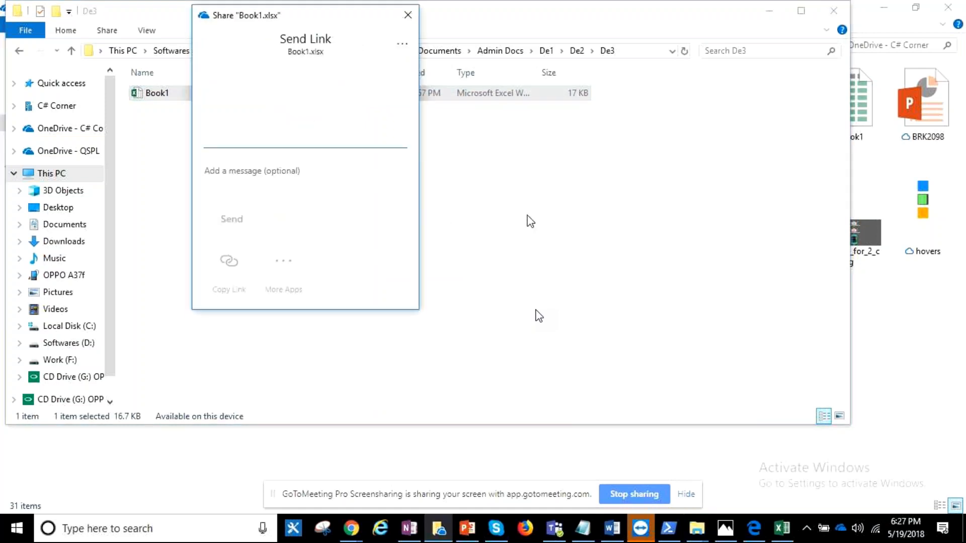
click(229, 261)
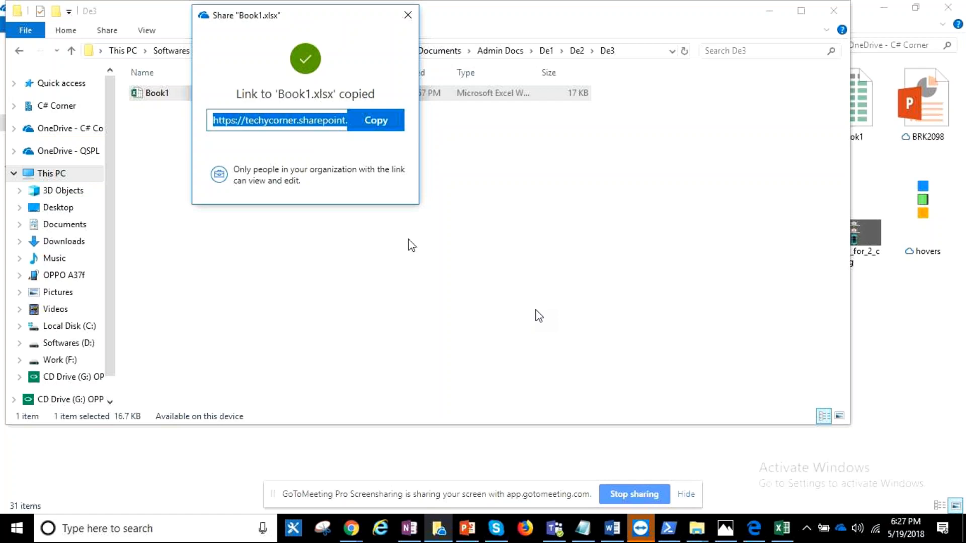
click(408, 15)
- Open sharing for Book1 again and restrict its link to specific people
right_click(270, 91)
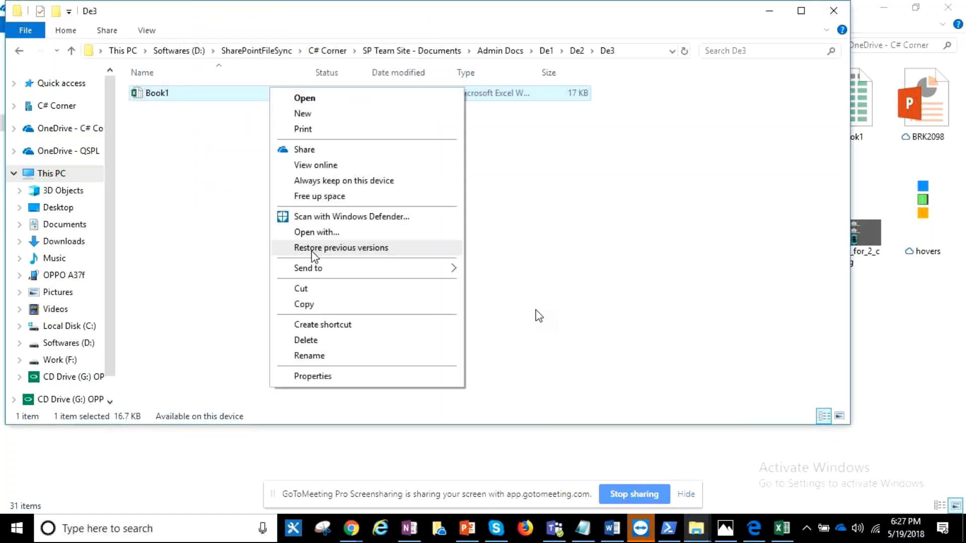
click(312, 150)
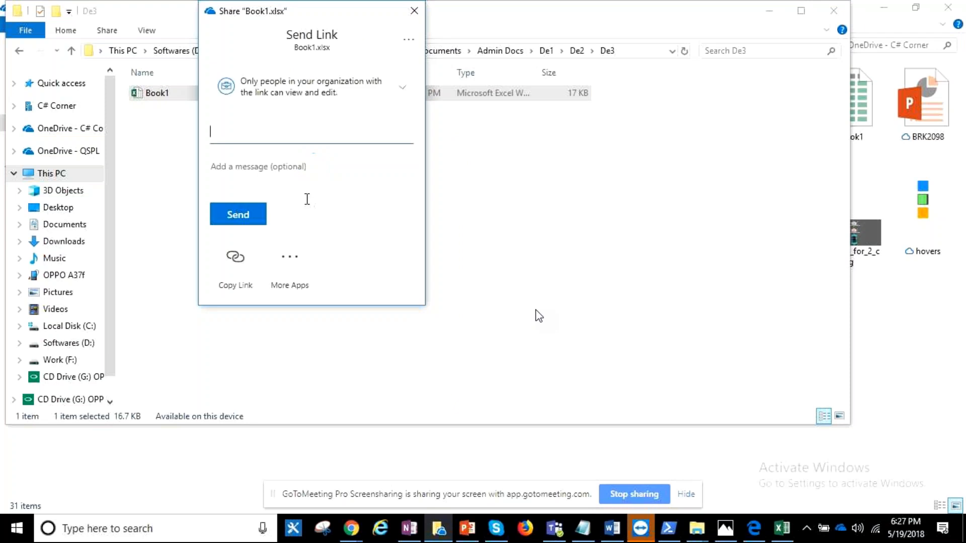
click(373, 97)
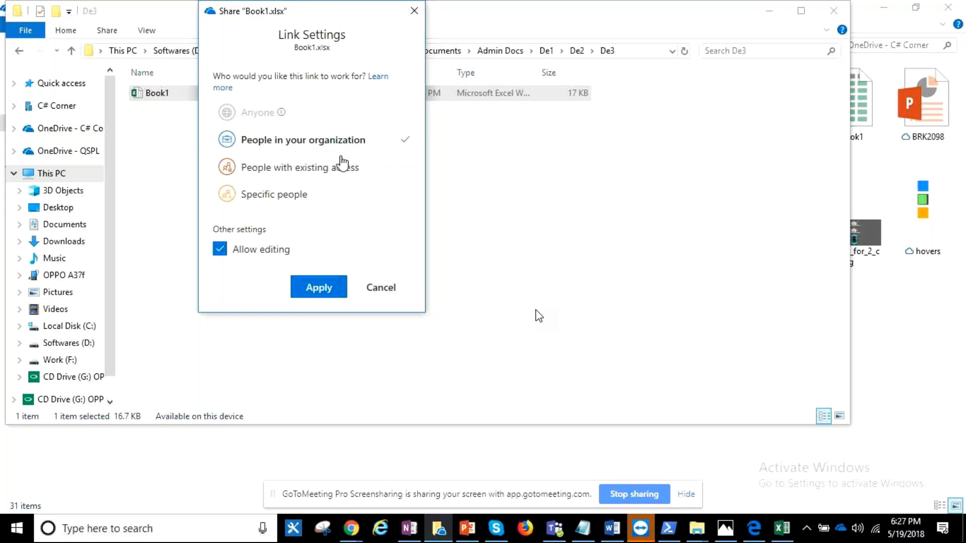
click(281, 201)
click(325, 288)
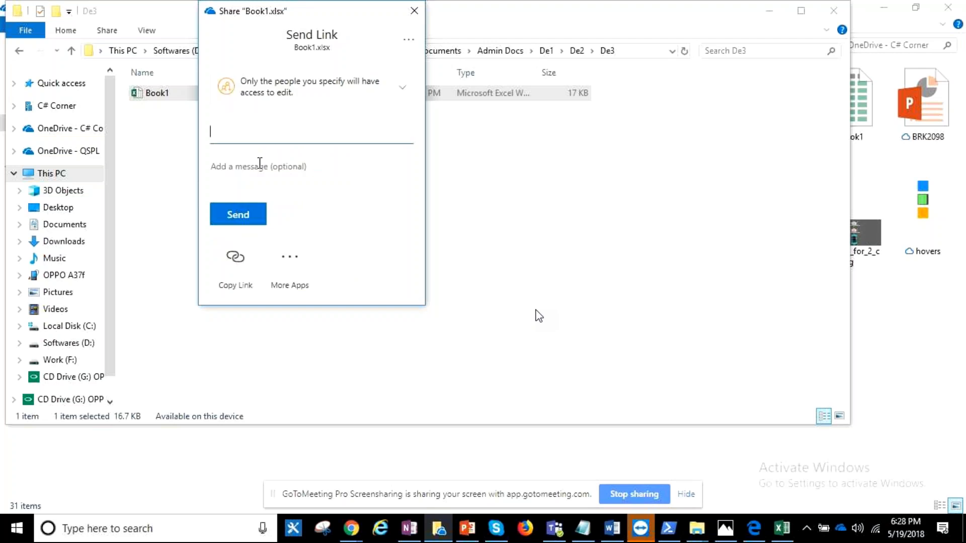
- Add the recipient's name to the Book1 sharing link, send it, and close the confirmation
text(vignesh)
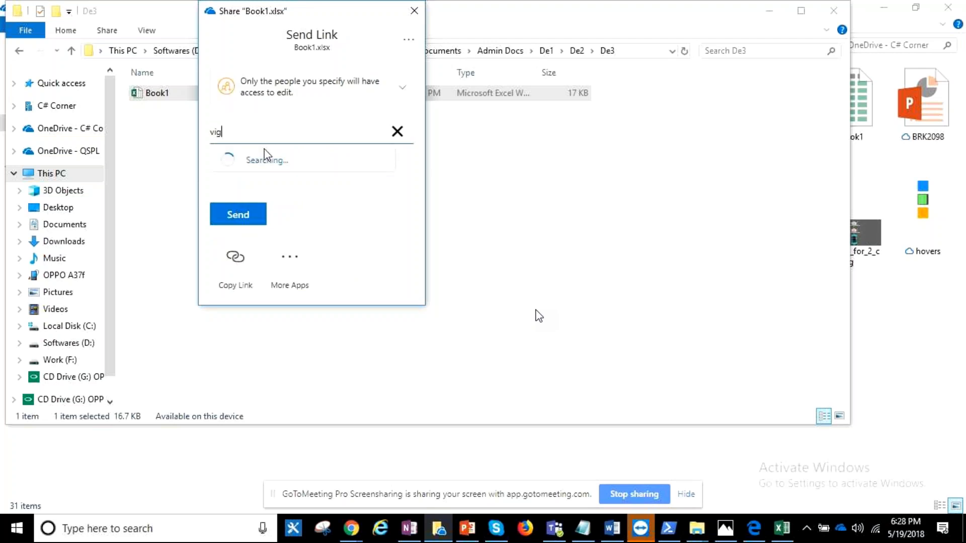
click(256, 168)
click(230, 247)
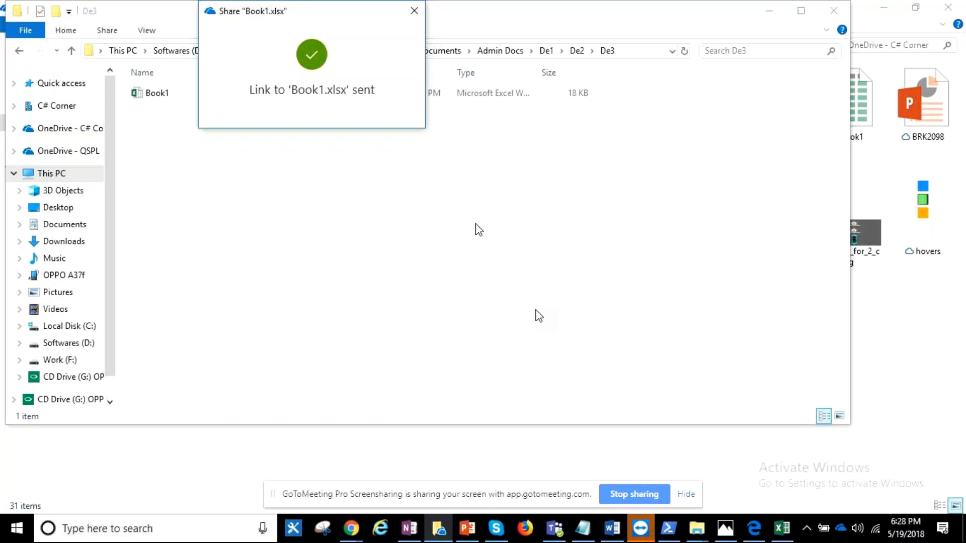
click(414, 11)
- Examine the full local path of the De3 folder, especially its nested De1, De2 and De3 levels
click(227, 101)
right_click(227, 101)
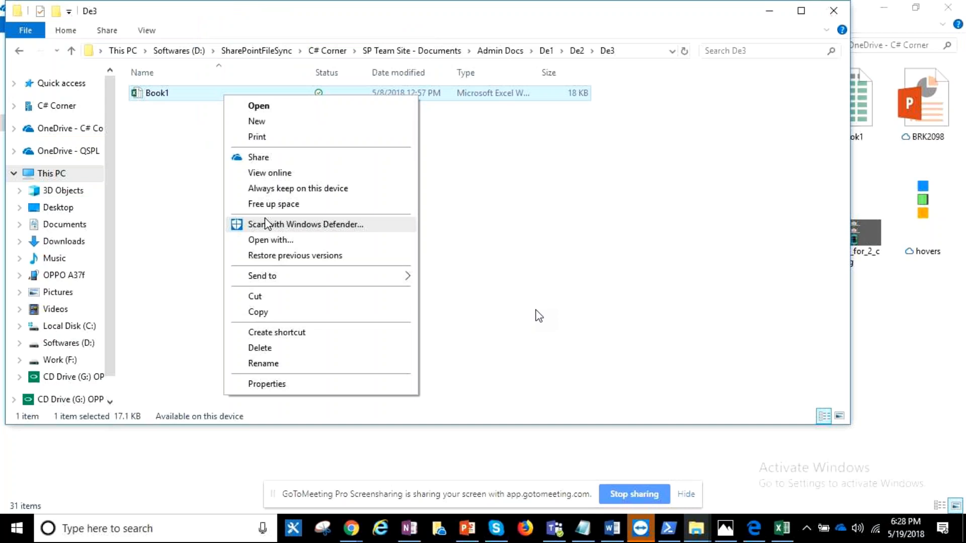
click(652, 52)
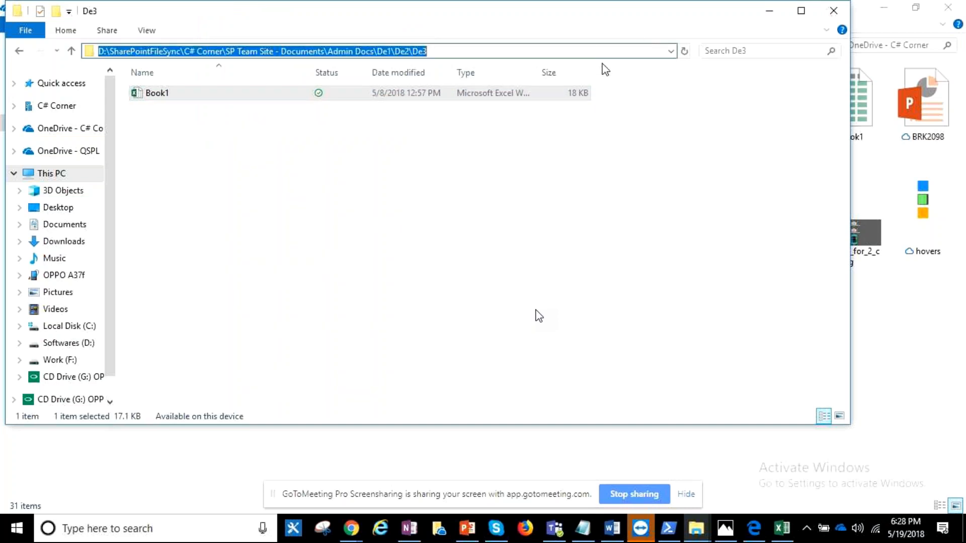
click(528, 52)
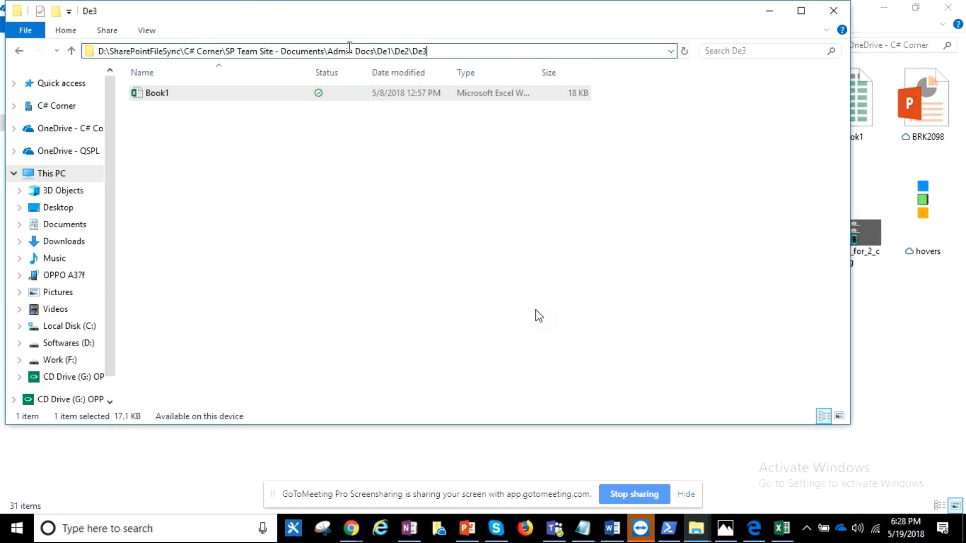
drag(378, 51, 410, 51)
drag(411, 52, 425, 54)
click(428, 52)
- Copy a new sharing link to the Book1 workbook in the De3 folder
right_click(293, 95)
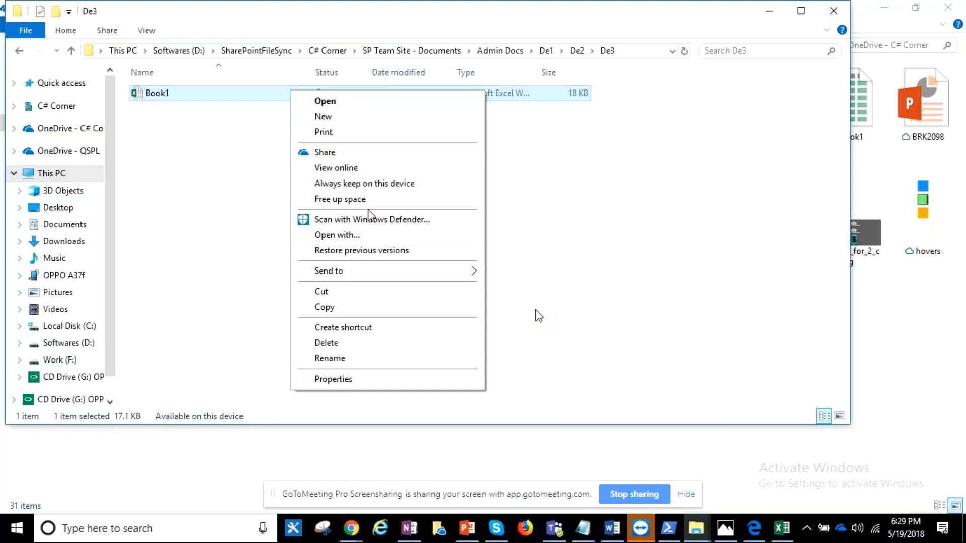
click(361, 157)
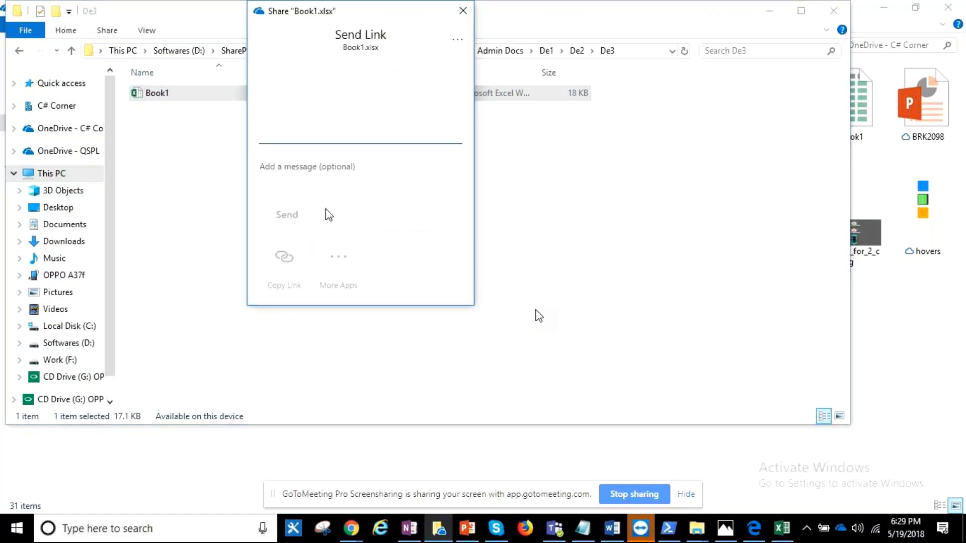
click(286, 259)
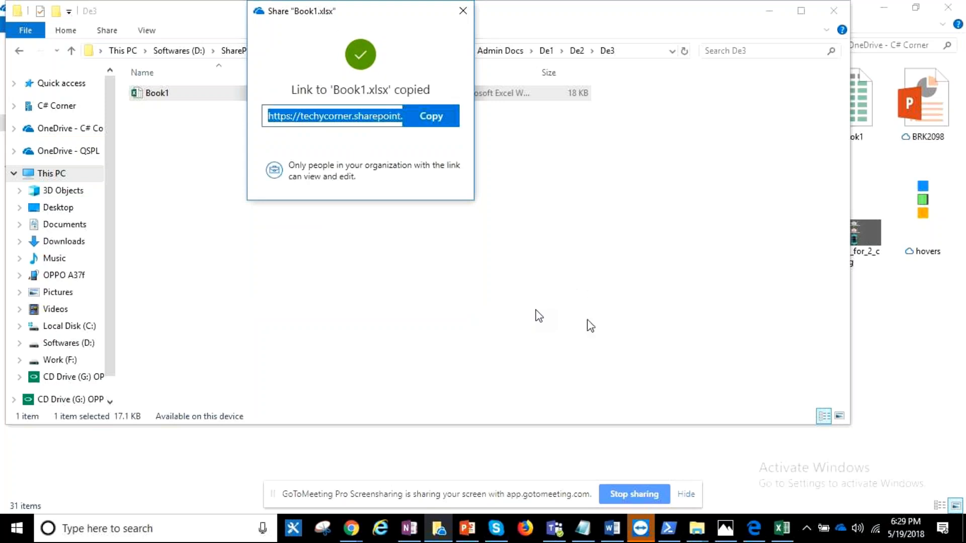
click(436, 116)
- Switch to the PartII_Reference note in Notepad and paste the link on a new line below the SharePoint Modernization scanner URL
click(582, 528)
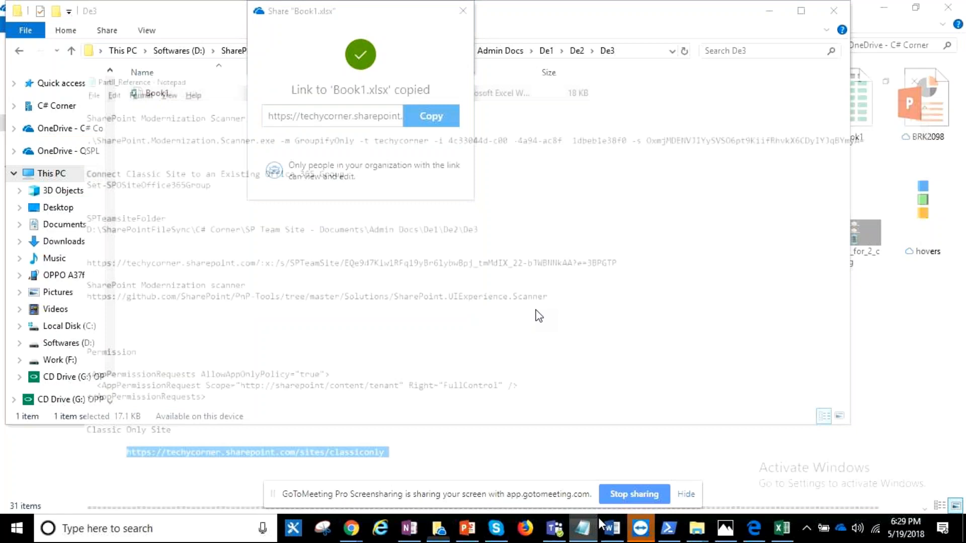
click(198, 290)
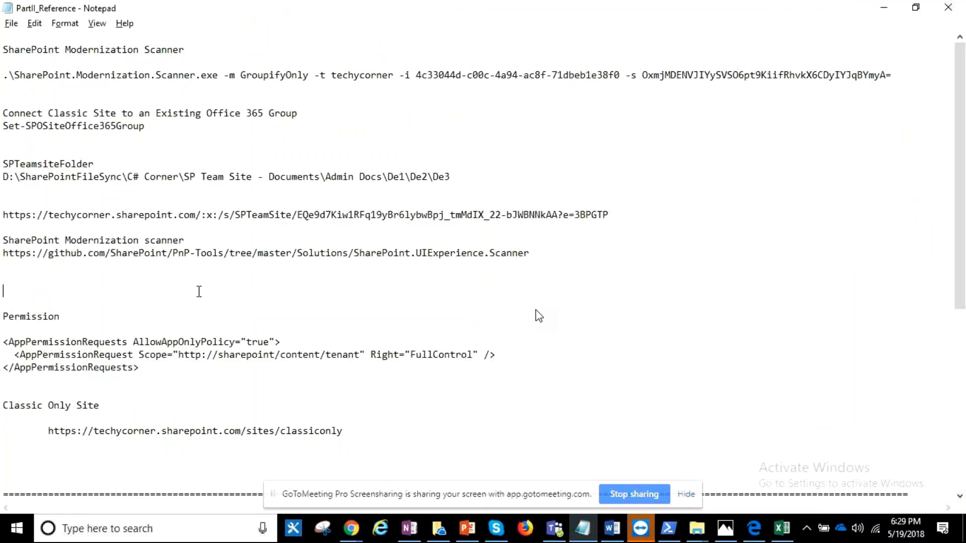
key(Return)
key(Return)
key(Return)
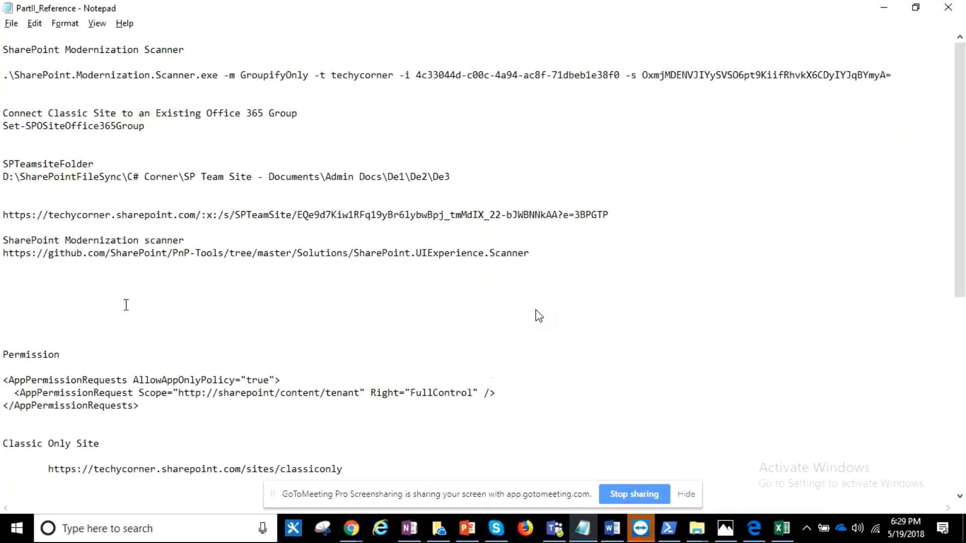
key(ctrl+v)
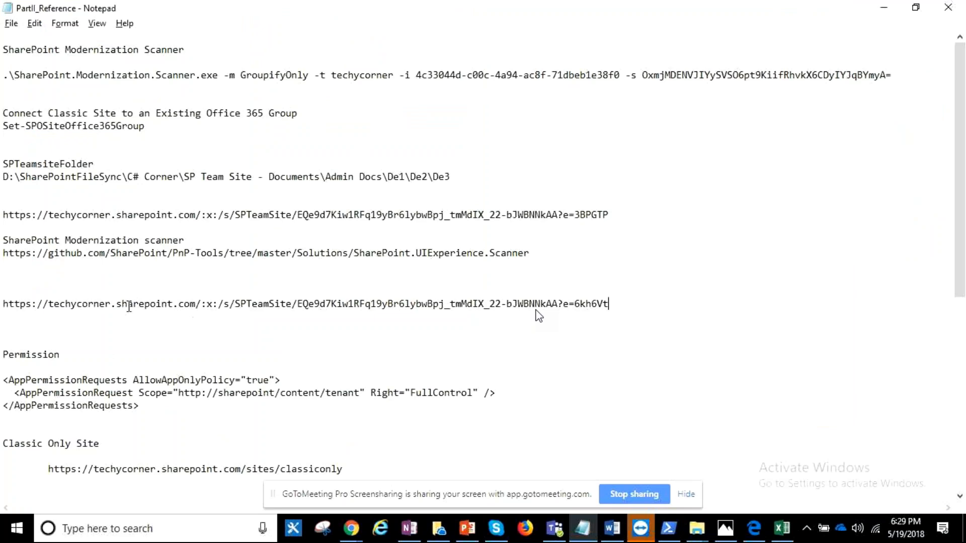
- Inspect the pasted sharing link by highlighting its site and file identifier portions
drag(3, 303, 613, 304)
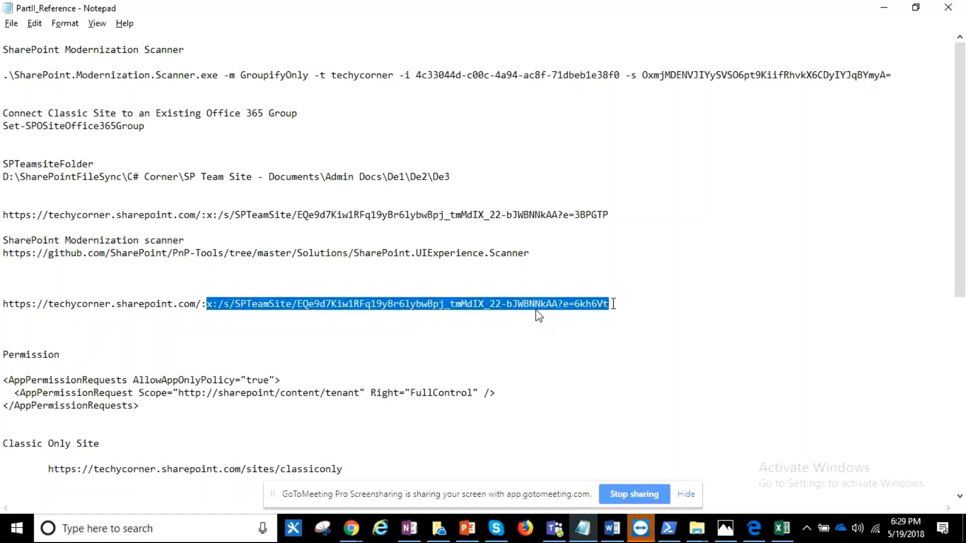
click(529, 305)
drag(298, 304, 573, 296)
click(623, 307)
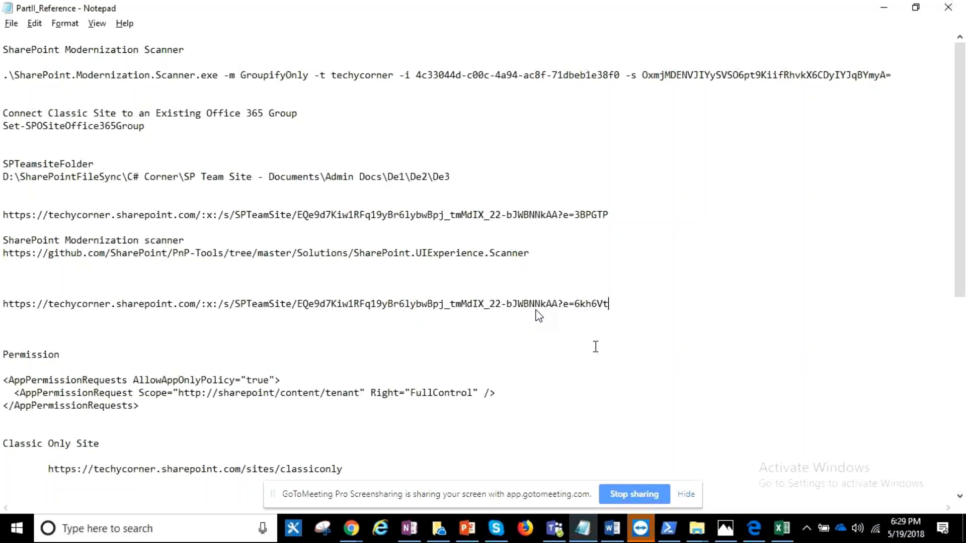
click(611, 533)
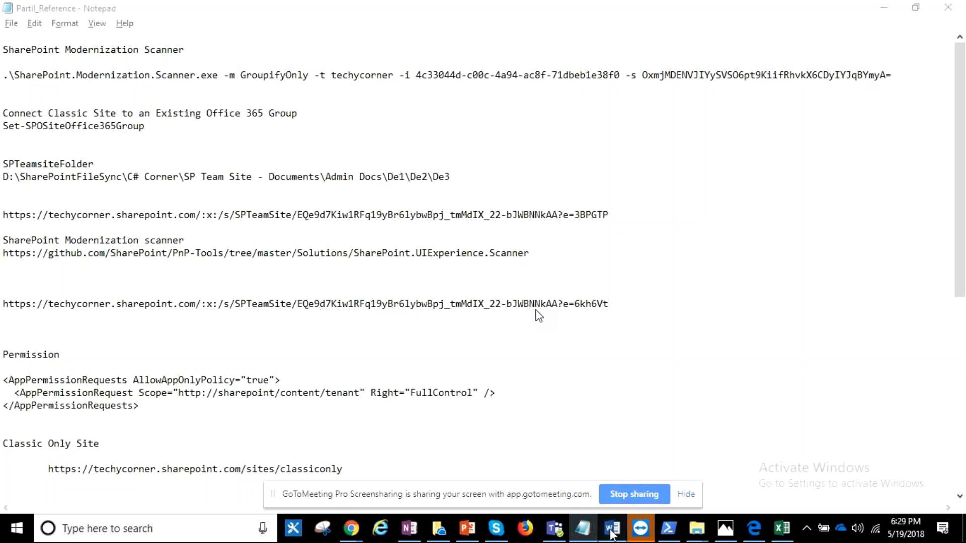
scroll(674, 354, up, 3)
scroll(674, 352, up, 1)
scroll(674, 352, down, 2)
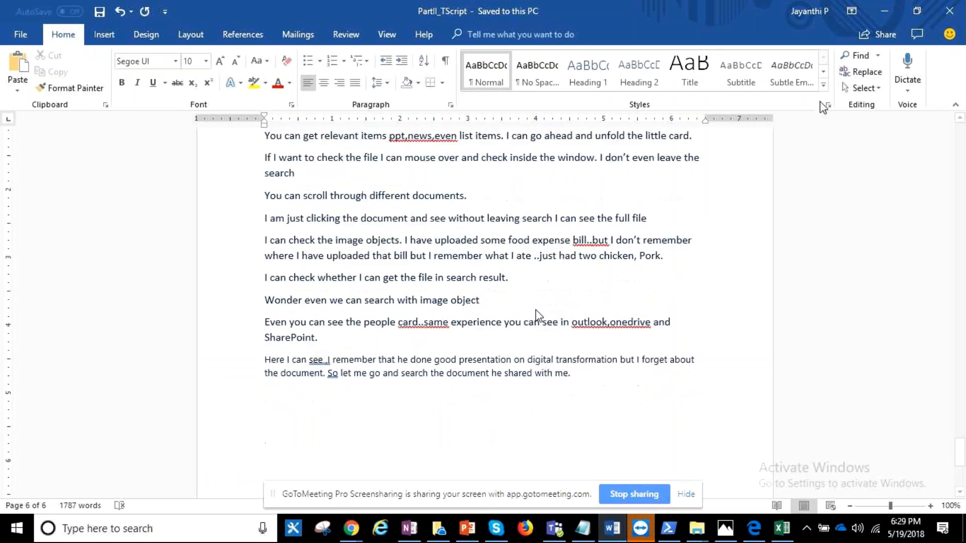
- Switch to Excel and upload a copy of the Book1 workbook to OneDrive - C# Corner for sharing
click(781, 530)
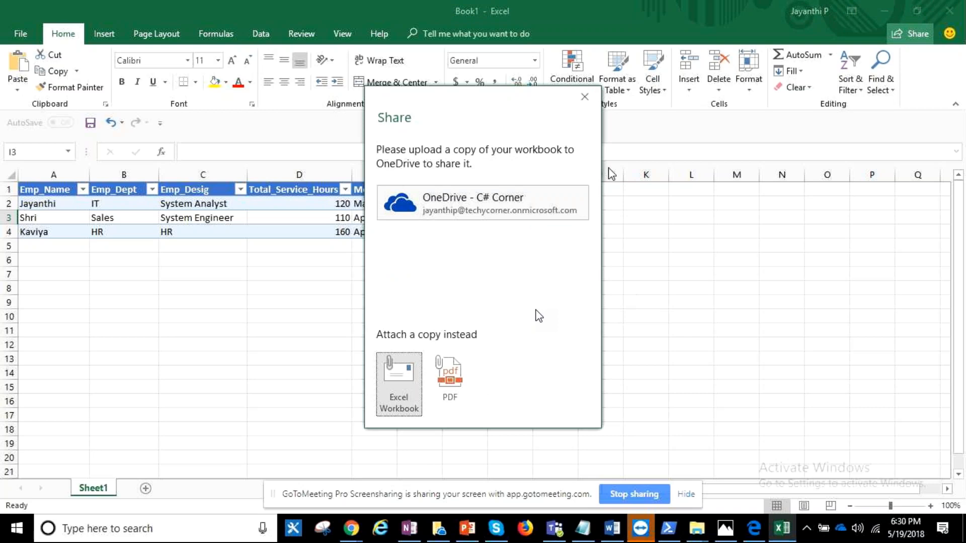
click(528, 201)
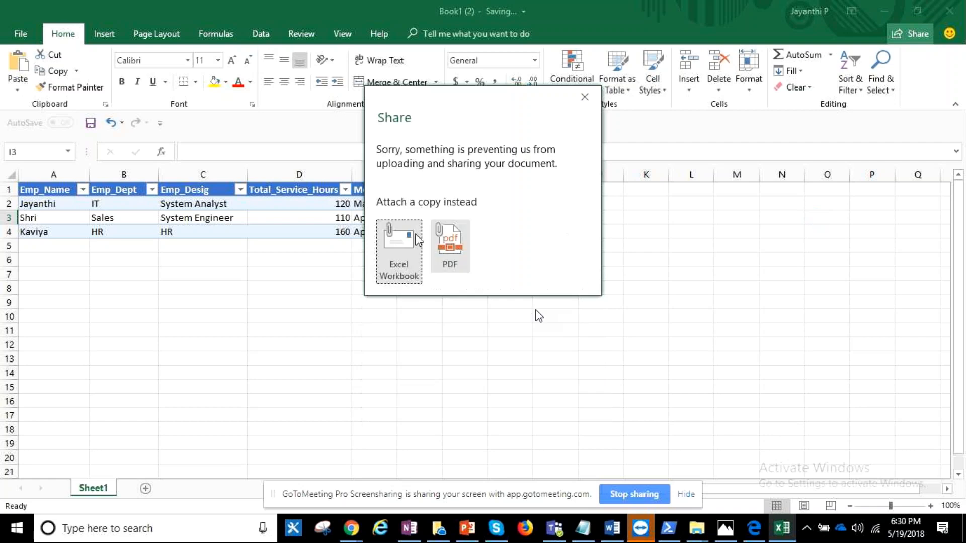
click(585, 96)
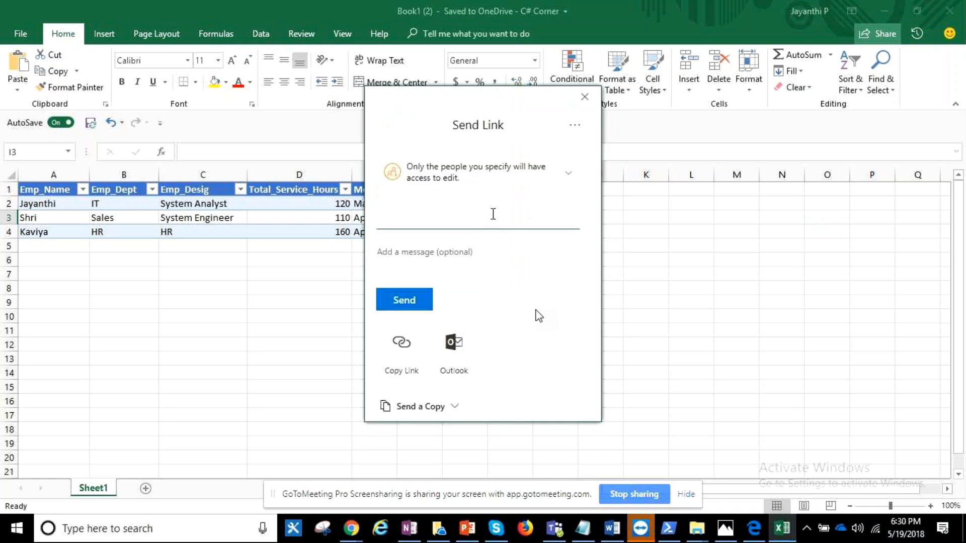
- Add a recipient to the uploaded workbook's specific-people link, copy the link, and close the sharing dialog
text(Vignesh G)
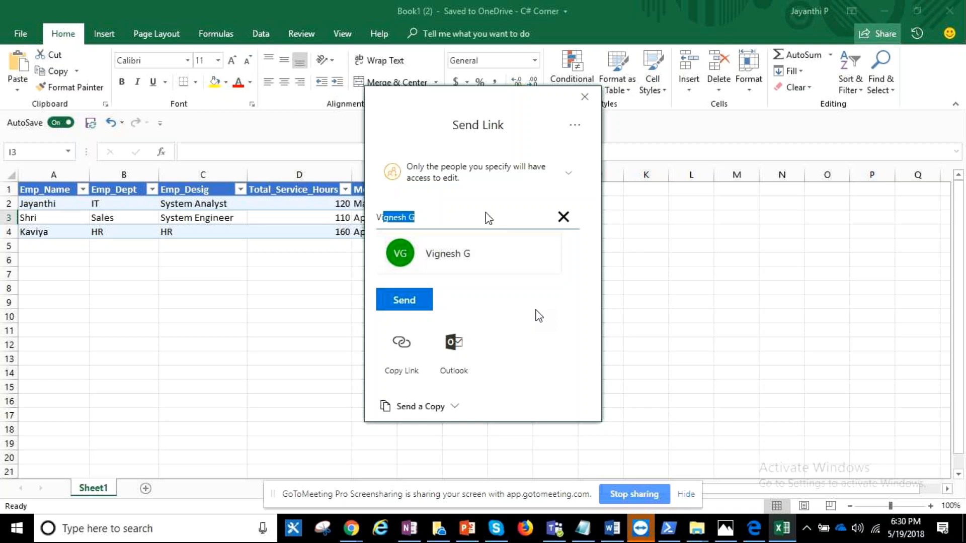
click(431, 253)
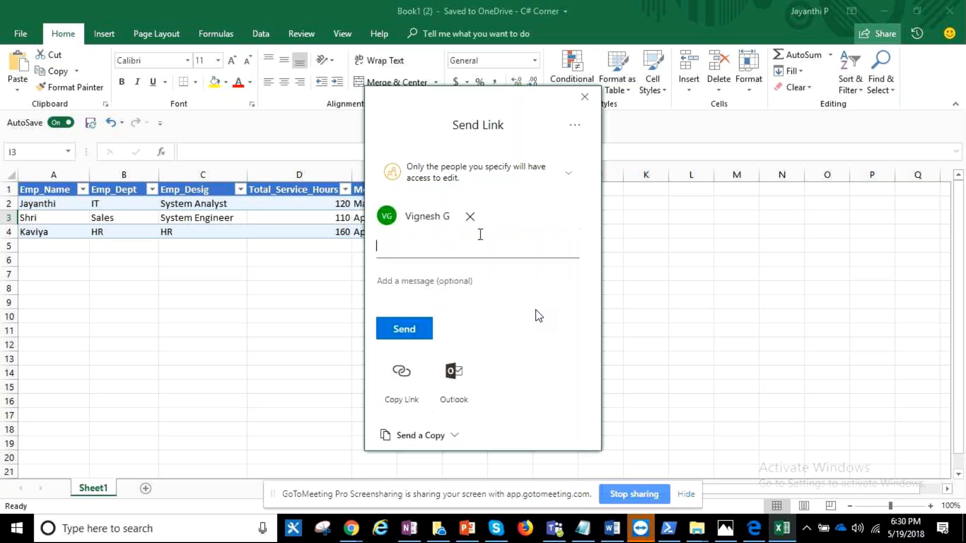
click(401, 384)
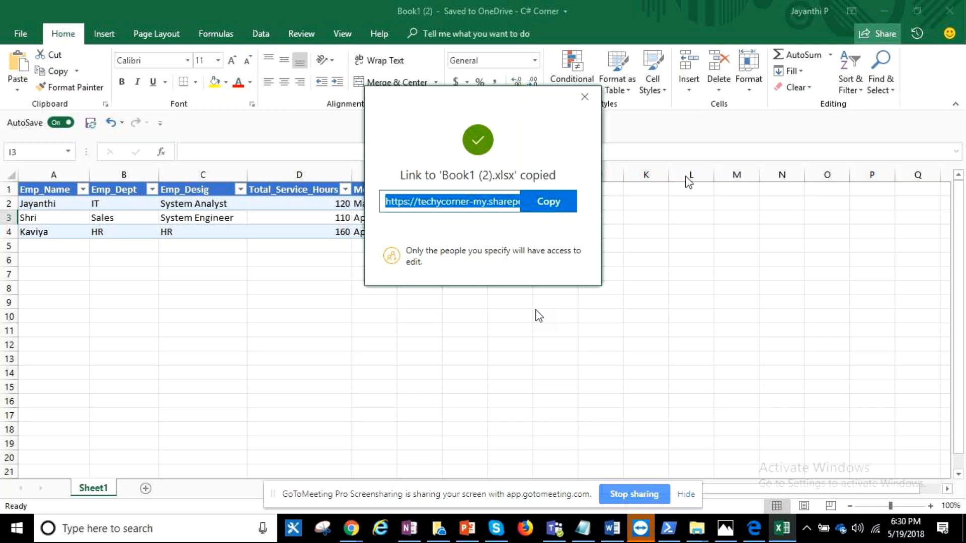
click(585, 97)
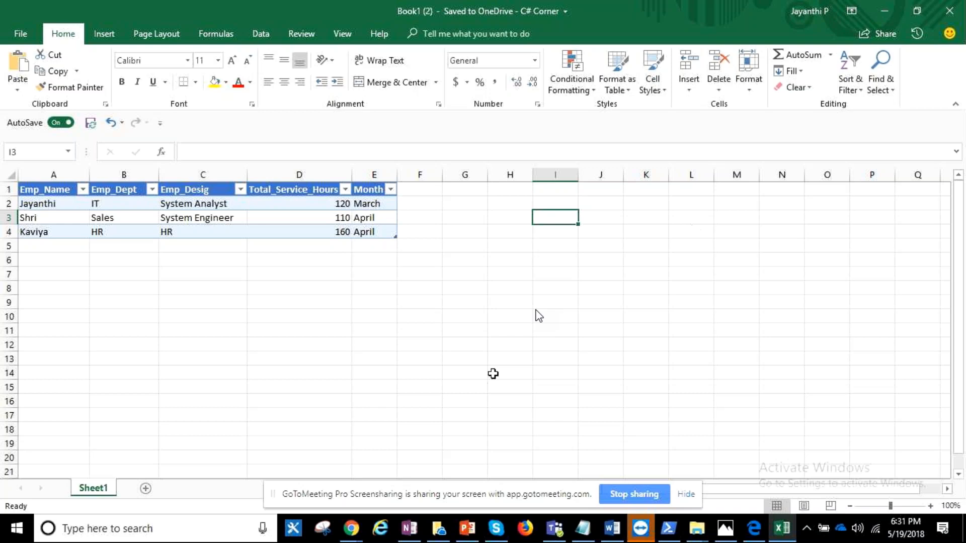
- Switch to Chrome and open OneDrive in a new tab from the C# Corner Team Site's app launcher
click(352, 526)
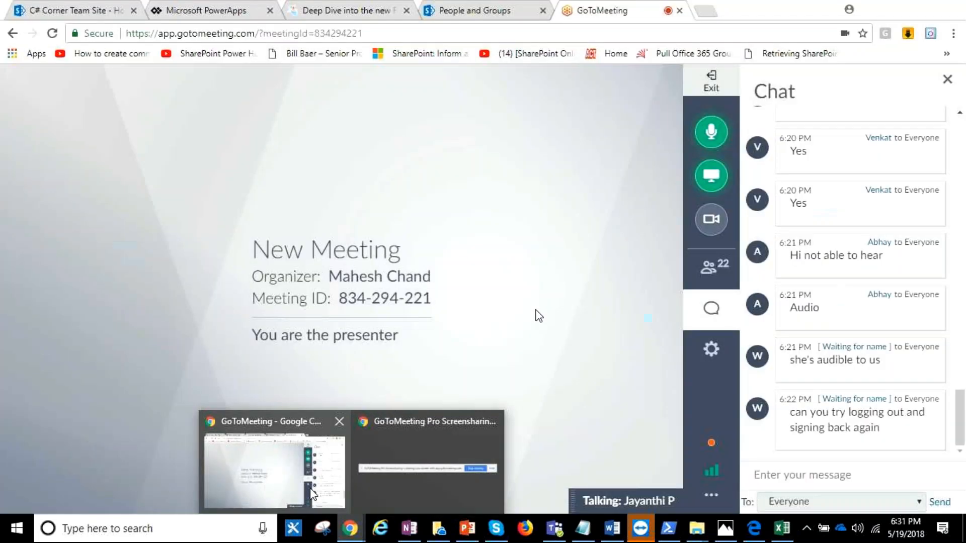
click(310, 488)
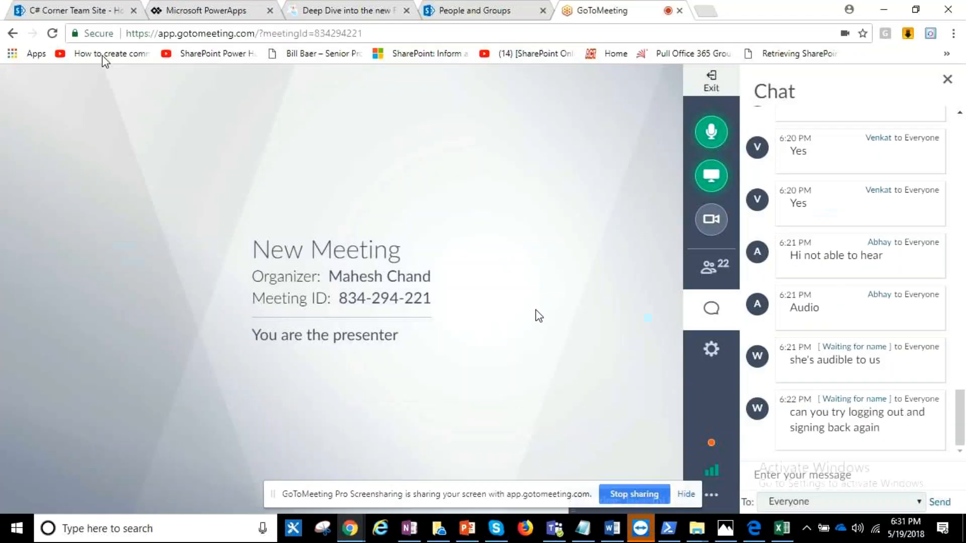
click(85, 9)
click(18, 81)
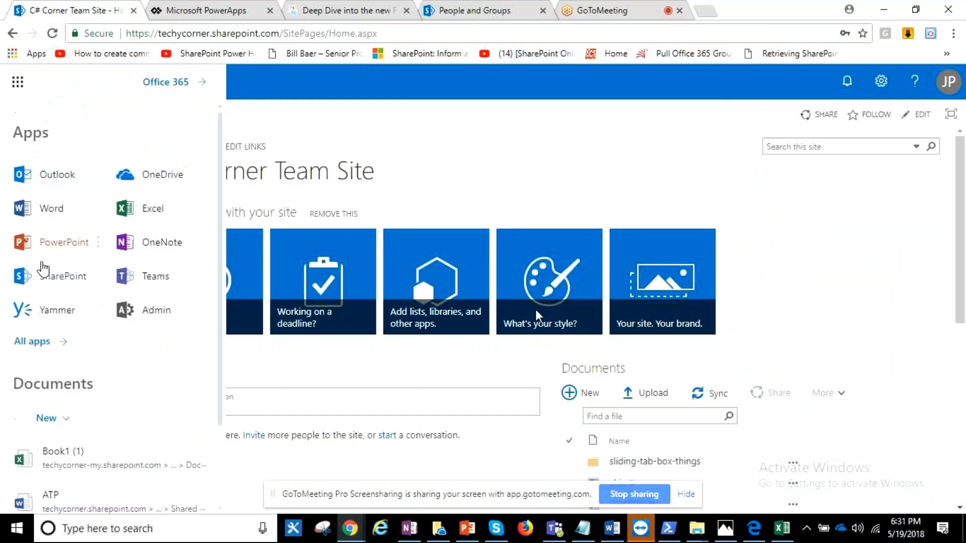
click(200, 171)
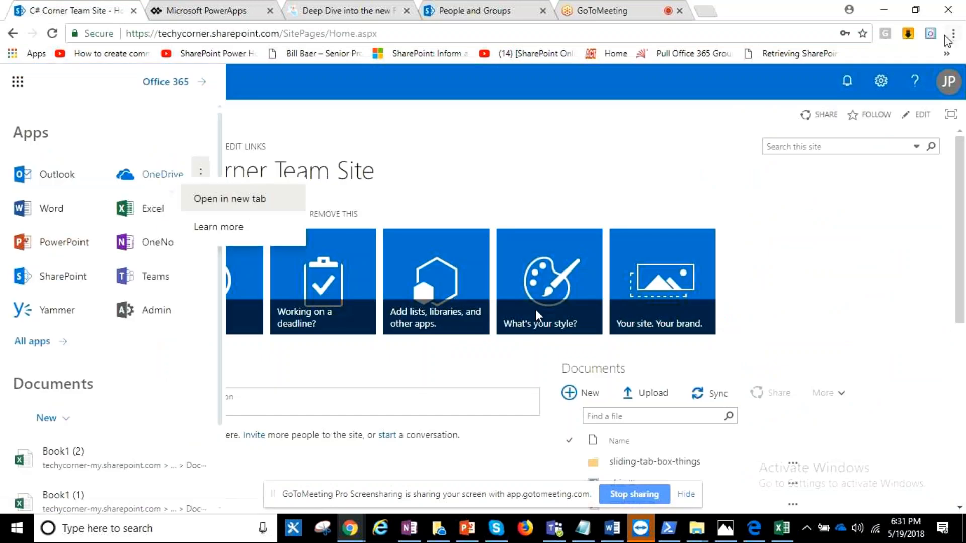
click(276, 196)
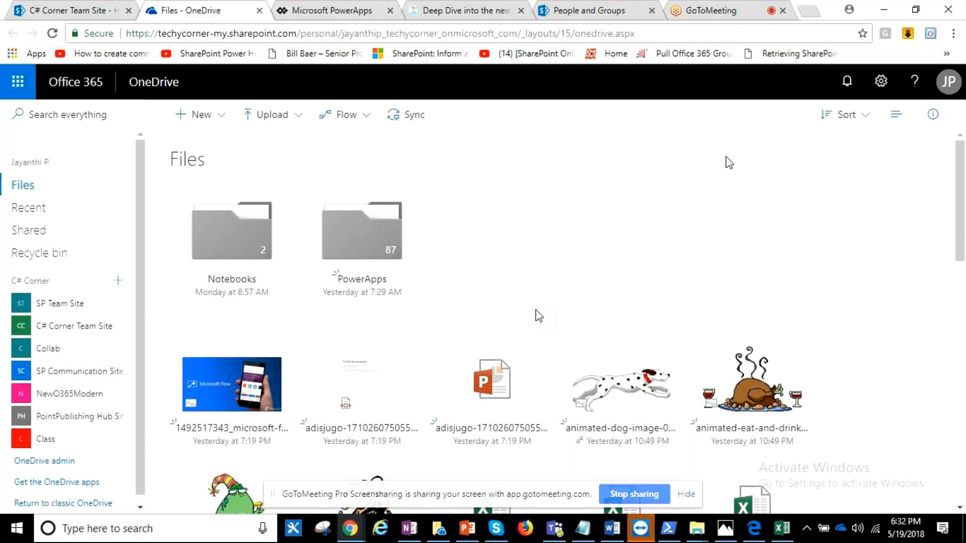
- Browse the OneDrive file tiles and examine the hover cards of BRK2305.pptx and Doc1.docx
scroll(720, 186, down, 3)
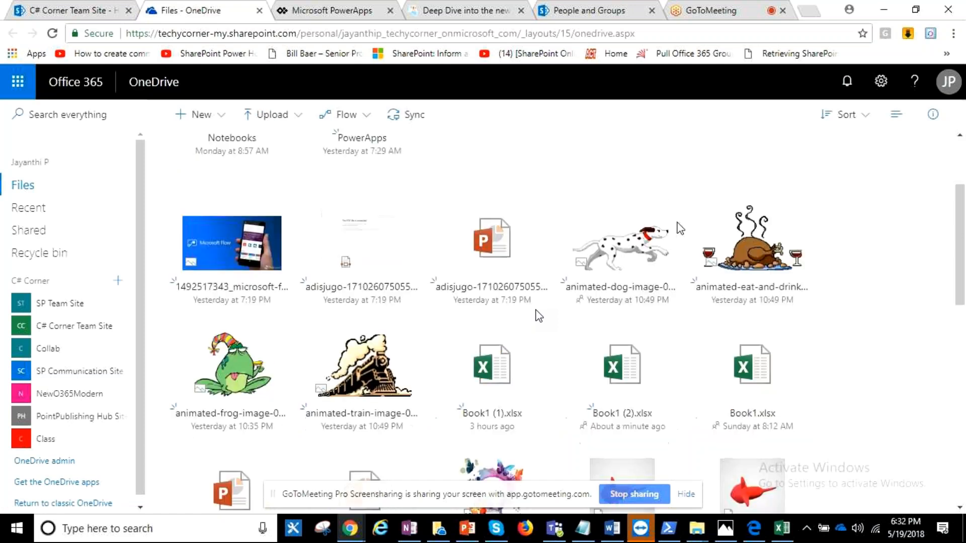
mouse_move(671, 239)
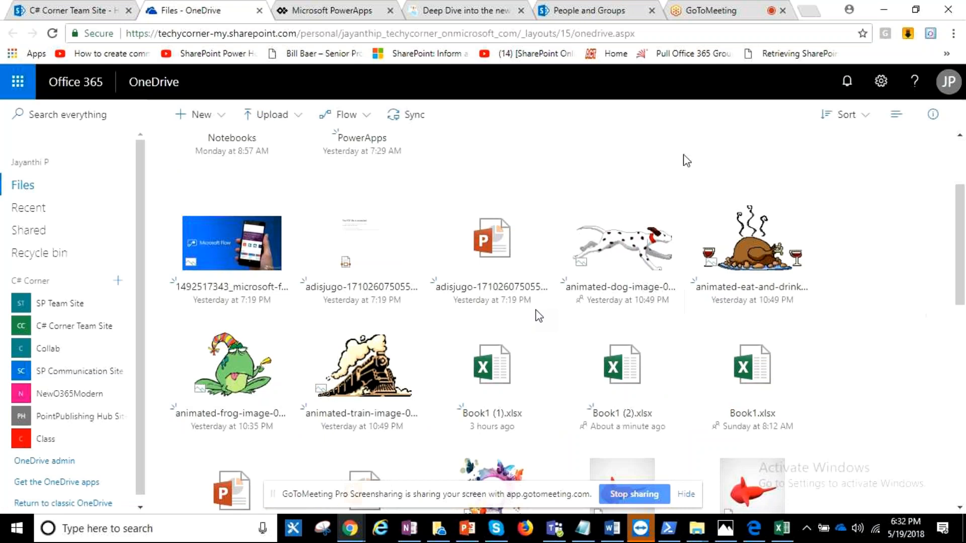
scroll(374, 253, down, 4)
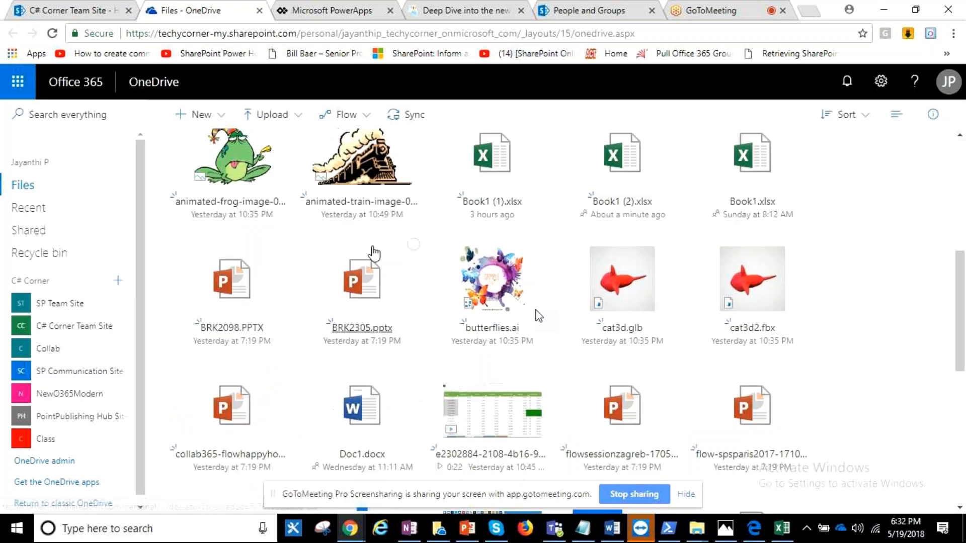
mouse_move(373, 252)
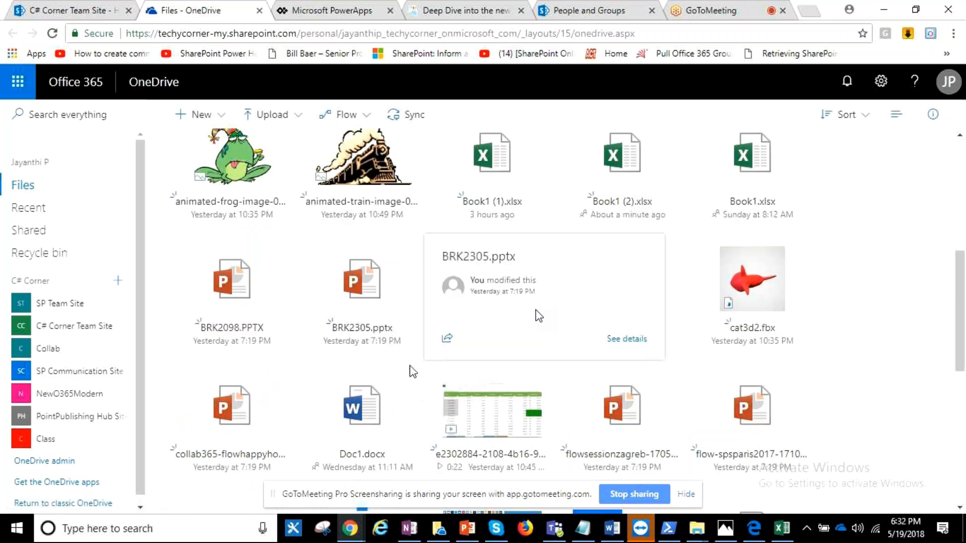
scroll(412, 371, down, 3)
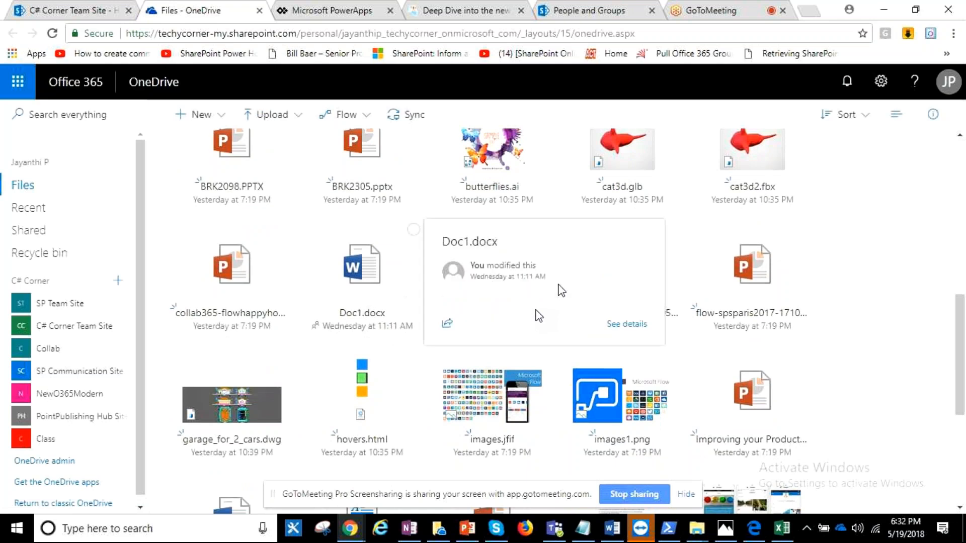
scroll(875, 233, up, 10)
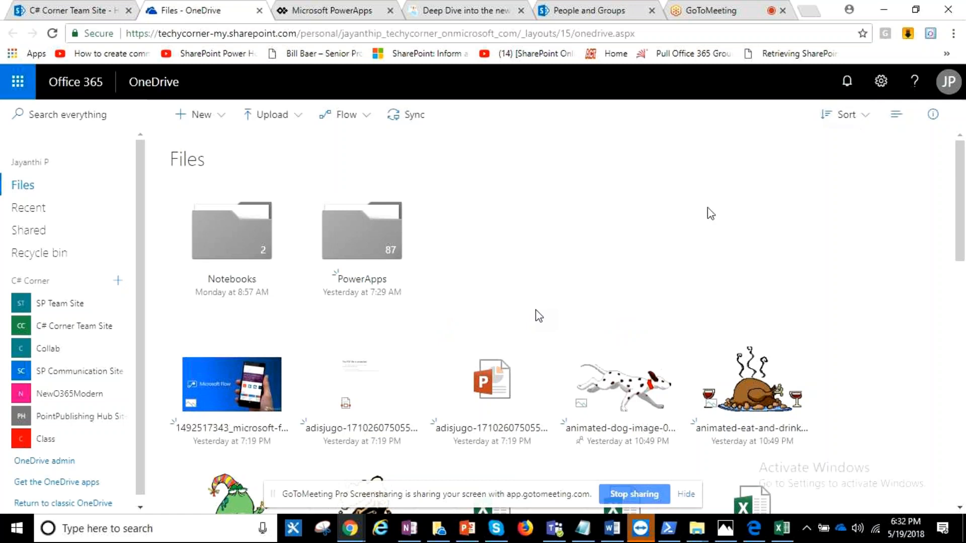
- Toggle the Files listing between list and tile view, ending in tiles, and show the details pane
click(895, 117)
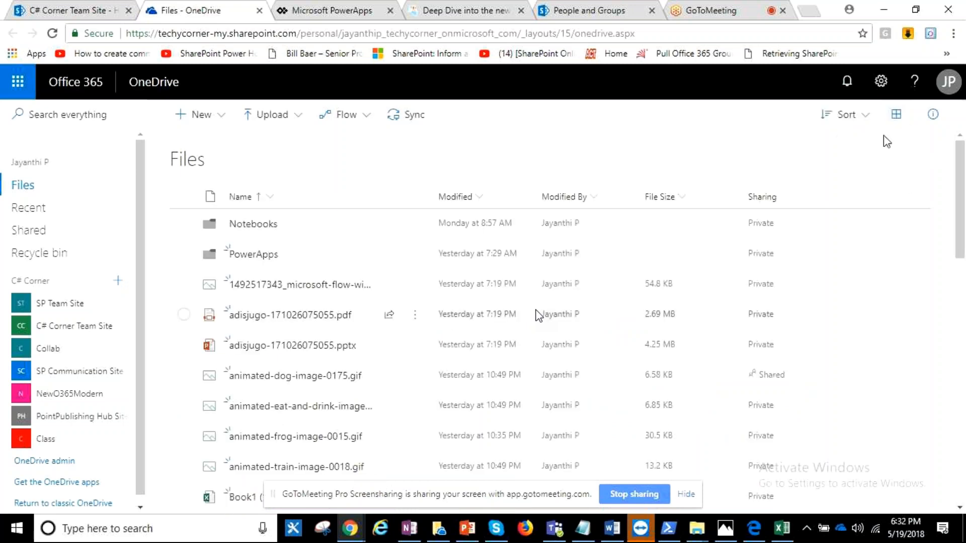
click(896, 114)
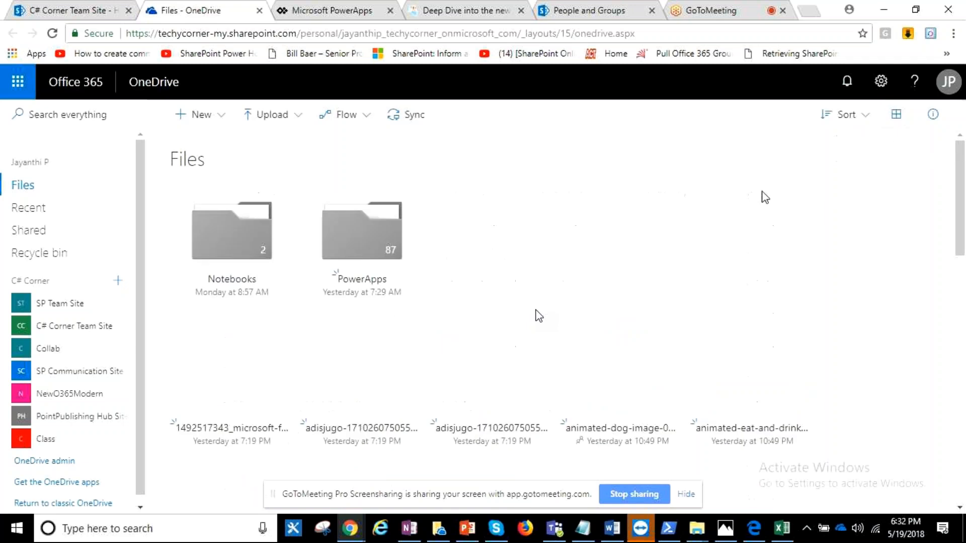
click(937, 116)
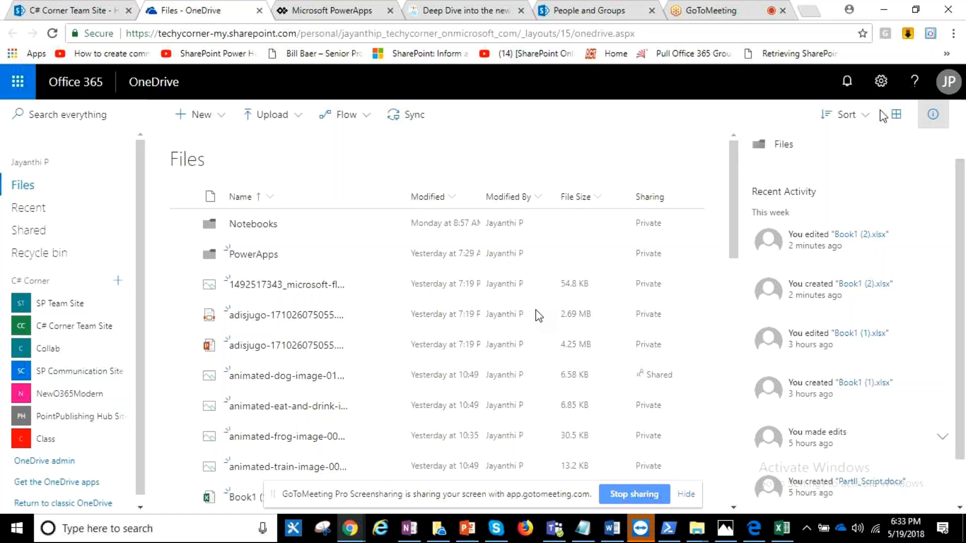
click(886, 128)
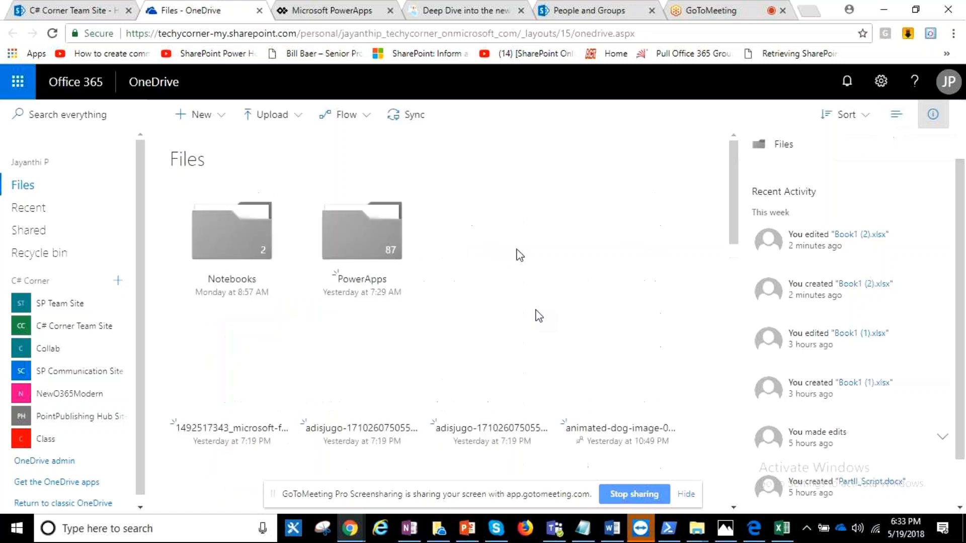
- Look through the file tiles and examine the hover card of flow-spsparis2017-171014140347.pptx
scroll(458, 333, down, 2)
scroll(458, 332, down, 2)
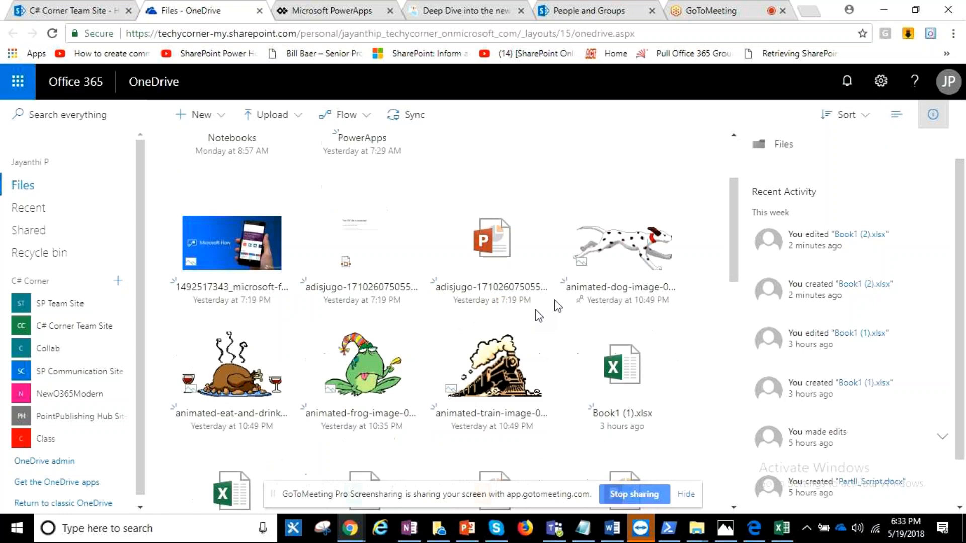
mouse_move(531, 304)
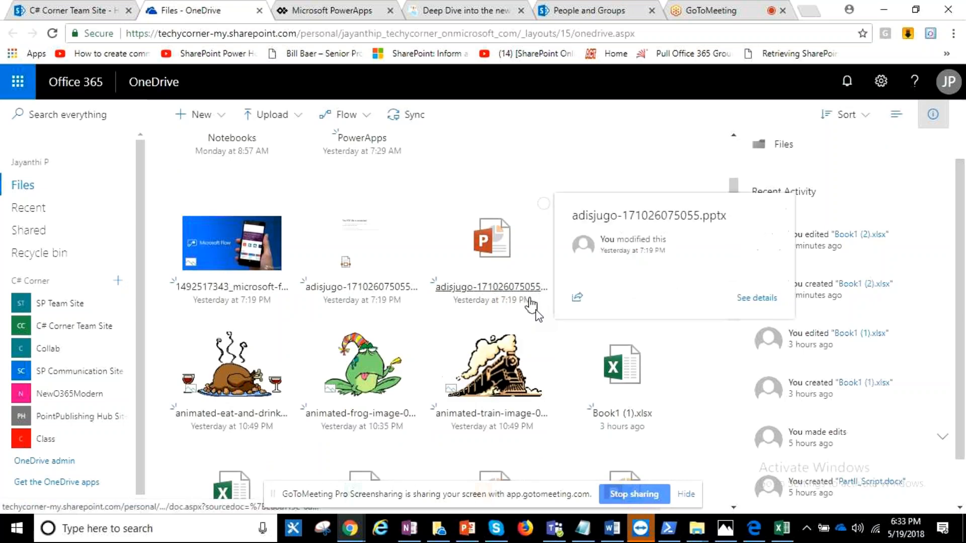
scroll(532, 304, down, 5)
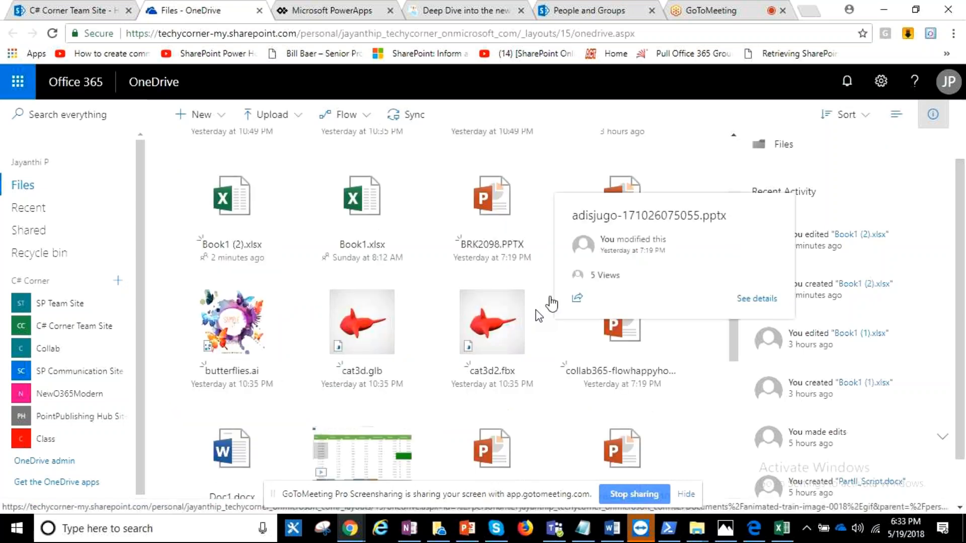
scroll(551, 299, down, 6)
scroll(536, 311, up, 3)
mouse_move(477, 316)
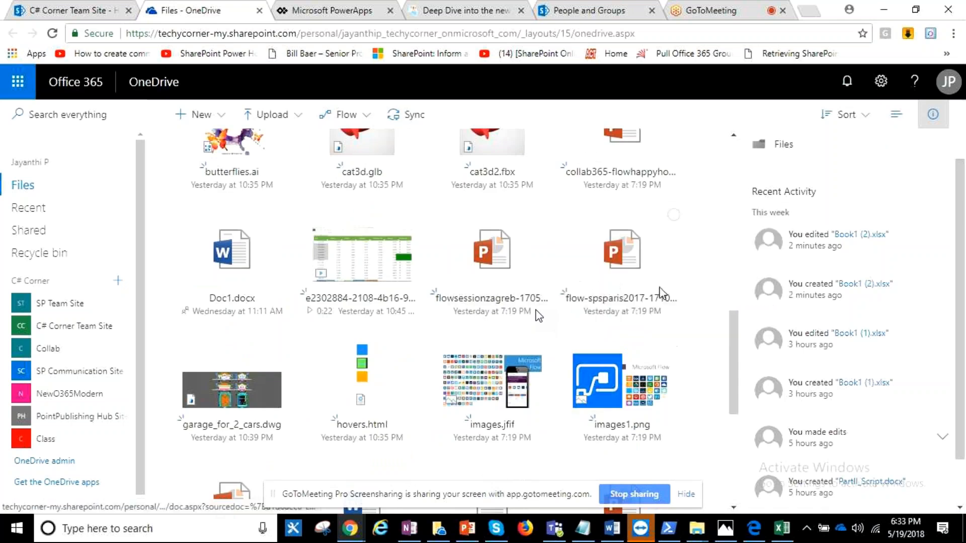
mouse_move(657, 302)
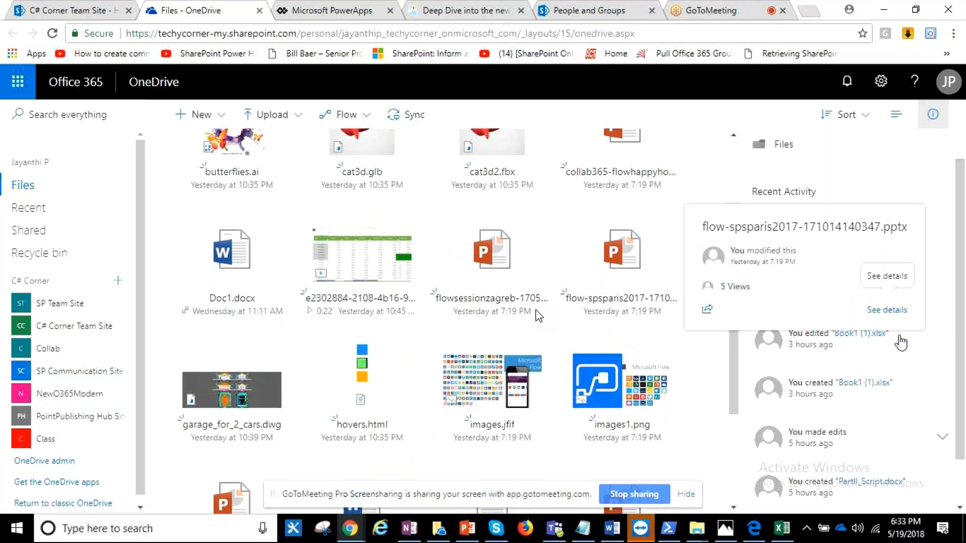
- Show the full details of flow-spsparis2017-171014140347.pptx and review its access, recent activity, type, path and size
click(894, 311)
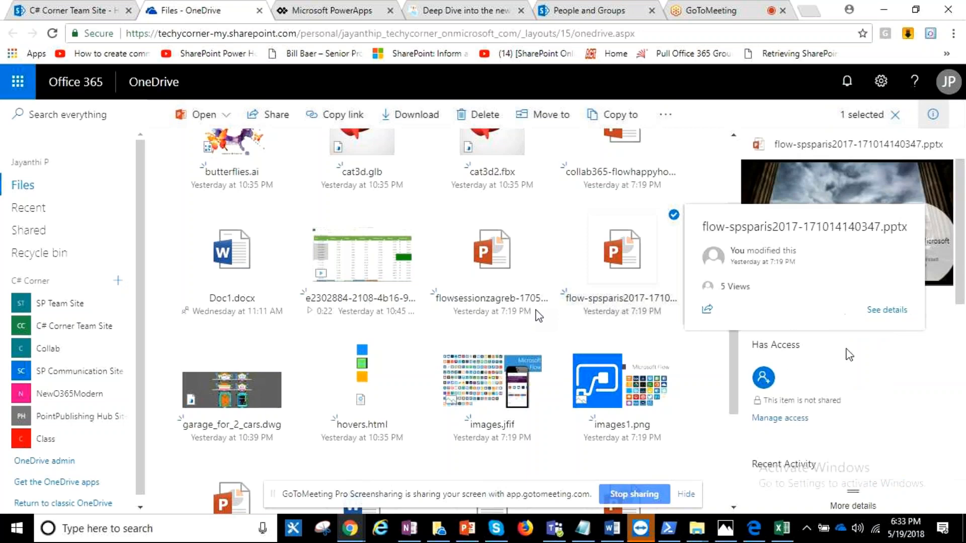
scroll(849, 355, down, 3)
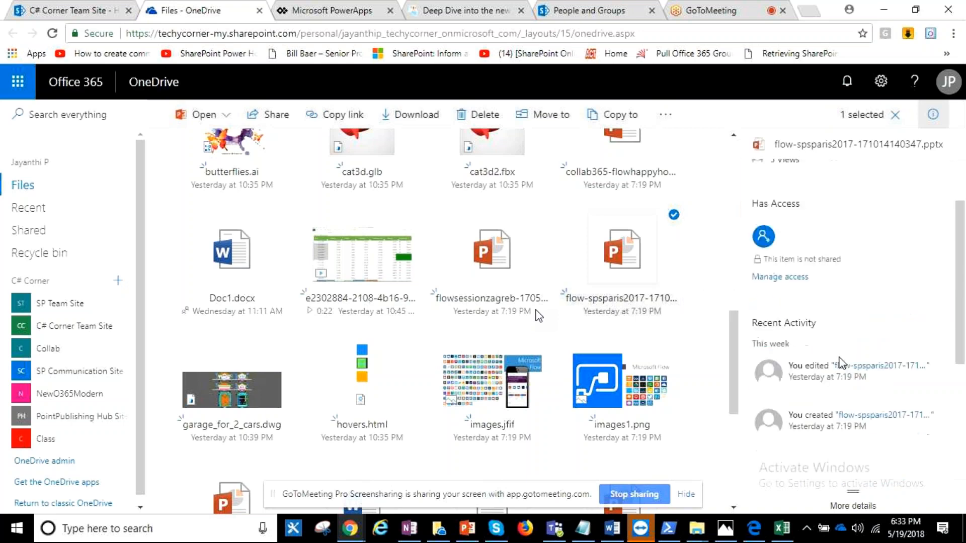
scroll(841, 358, down, 3)
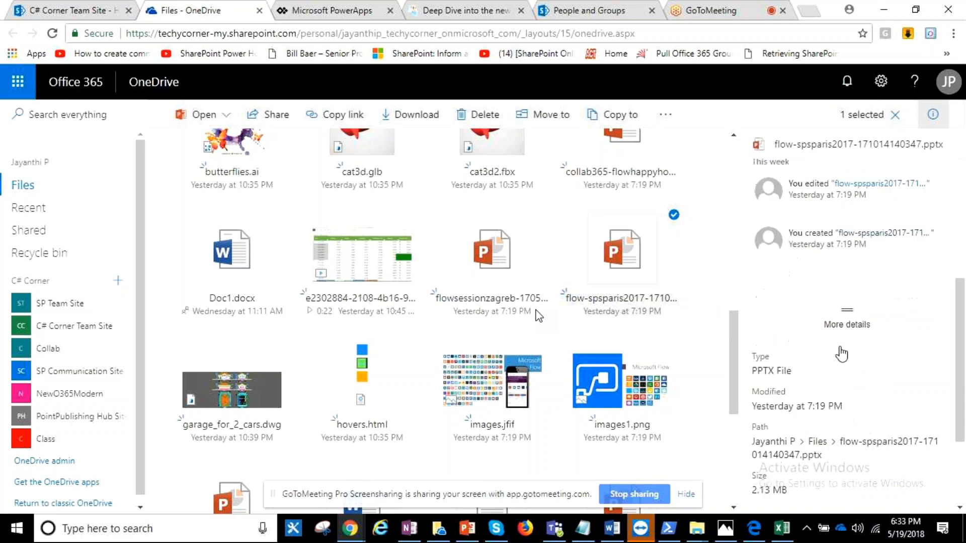
scroll(844, 331, down, 1)
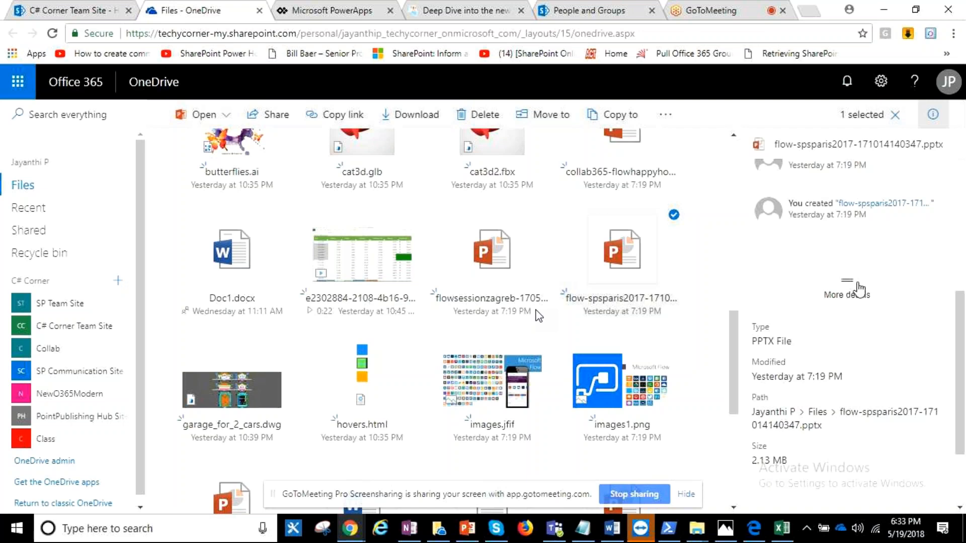
- View the OneDrive files shared with this account and those shared by it
click(29, 230)
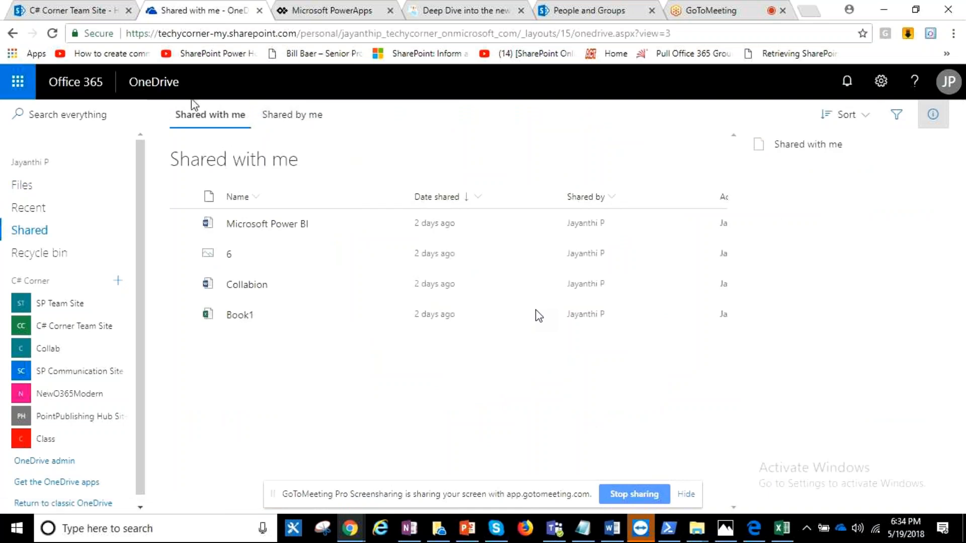
click(291, 115)
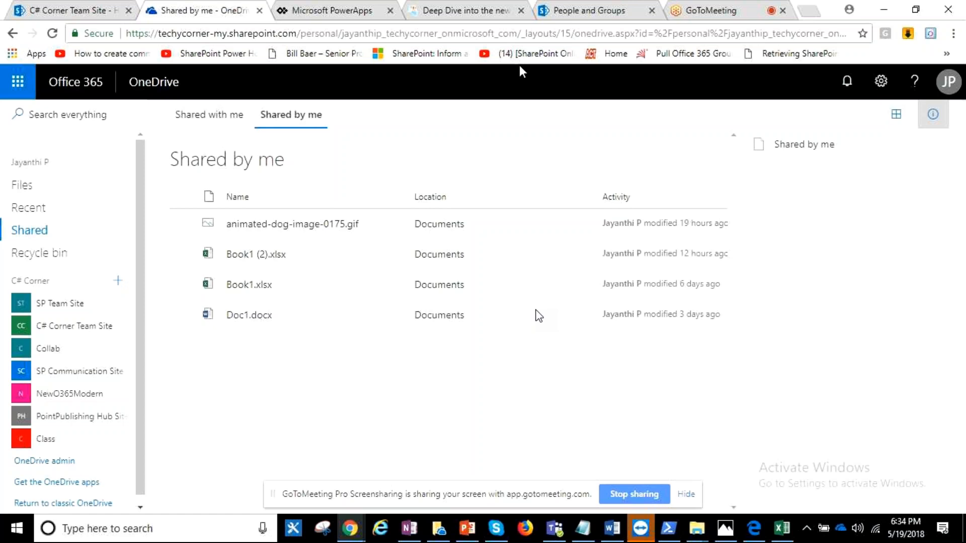
click(590, 8)
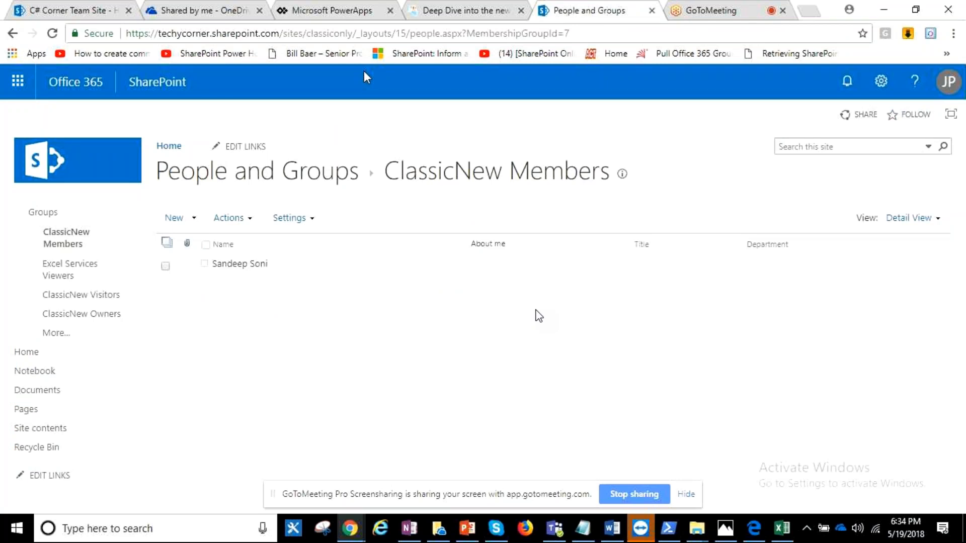
drag(283, 33, 50, 46)
key(ctrl+c)
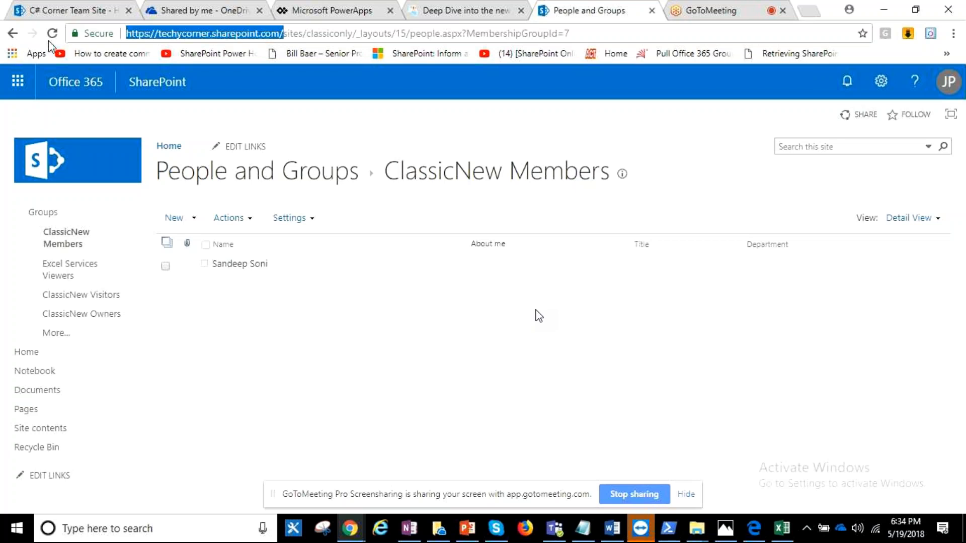
click(806, 12)
key(ctrl+v)
key(Return)
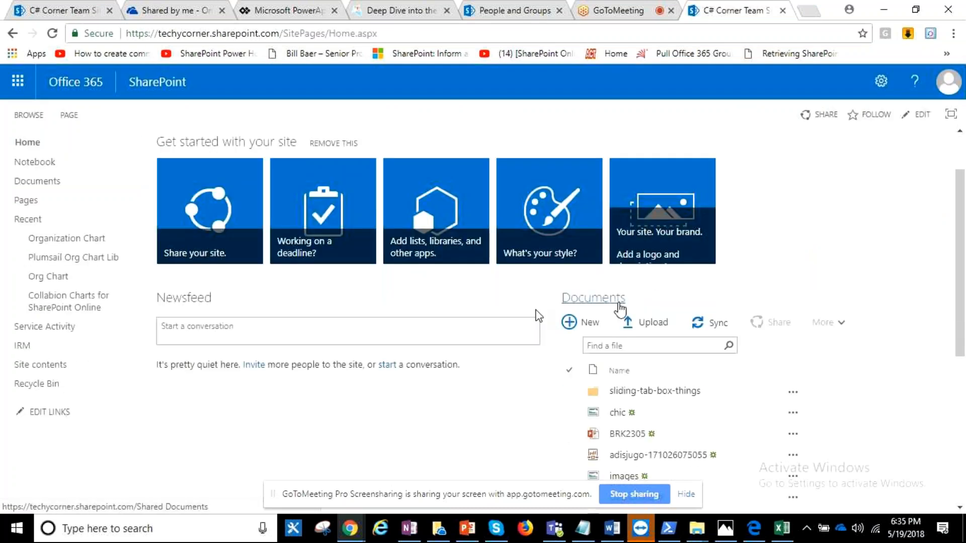
click(618, 302)
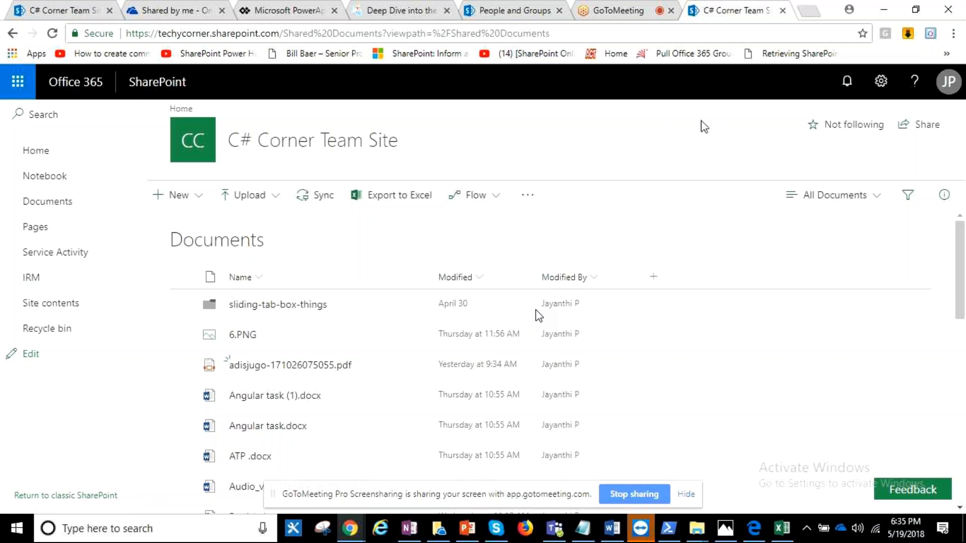
- Open the Documents library's Information Rights Management settings and save the download restriction with the Restricted by IT Policy title and description
click(866, 89)
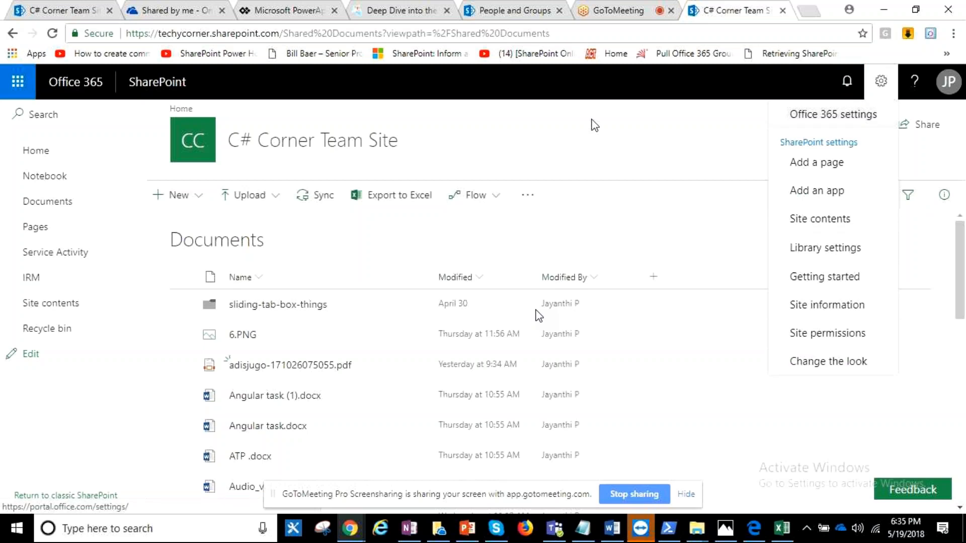
click(830, 248)
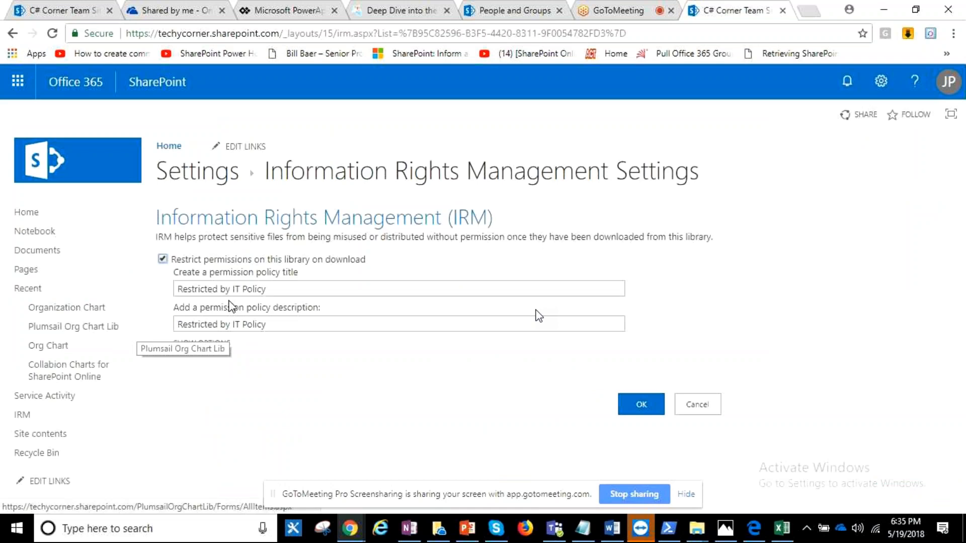
click(639, 403)
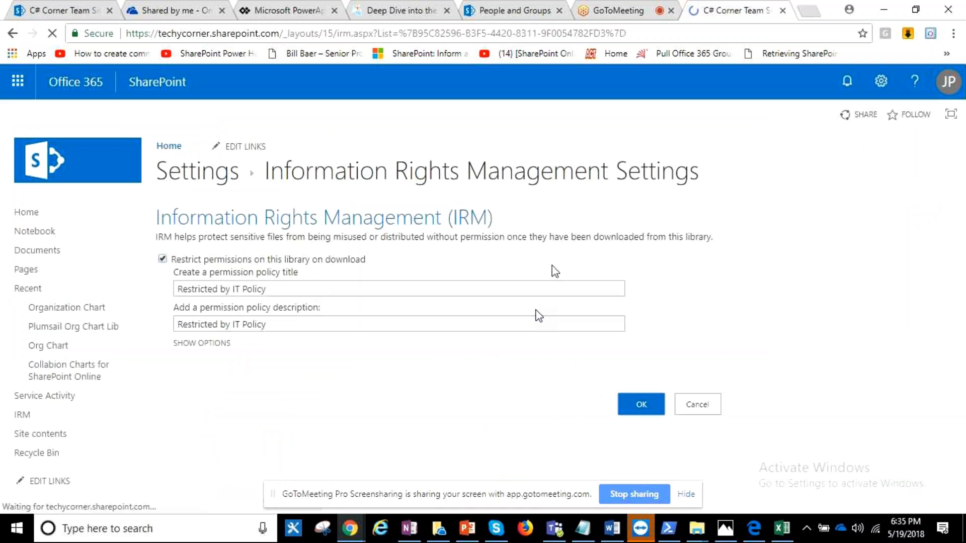
- Return to the Documents library and open Angular task.docx in Word Online
click(237, 172)
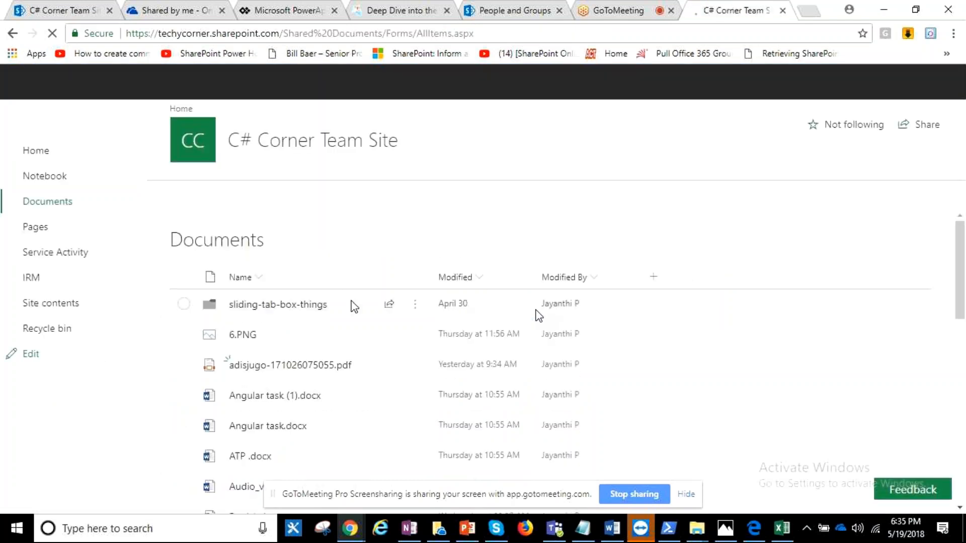
scroll(354, 307, down, 2)
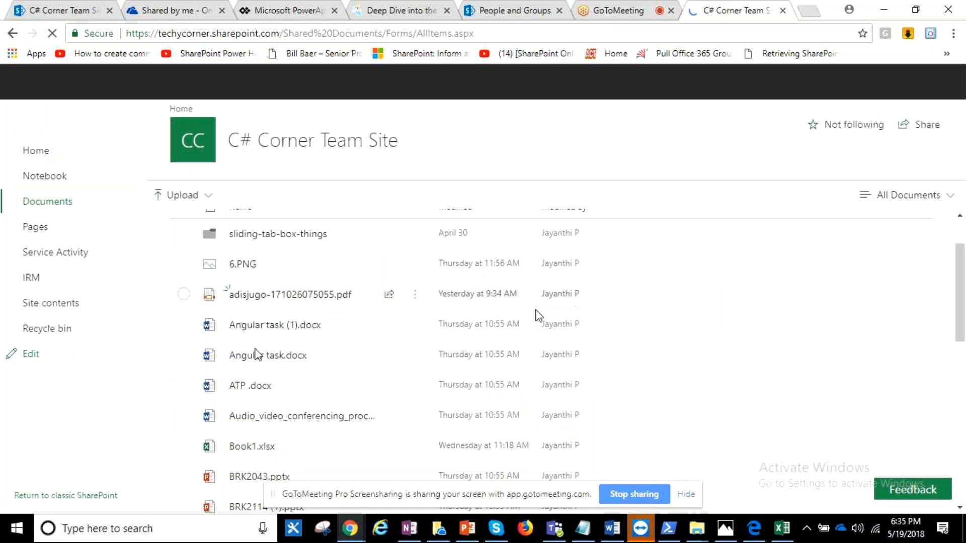
click(256, 354)
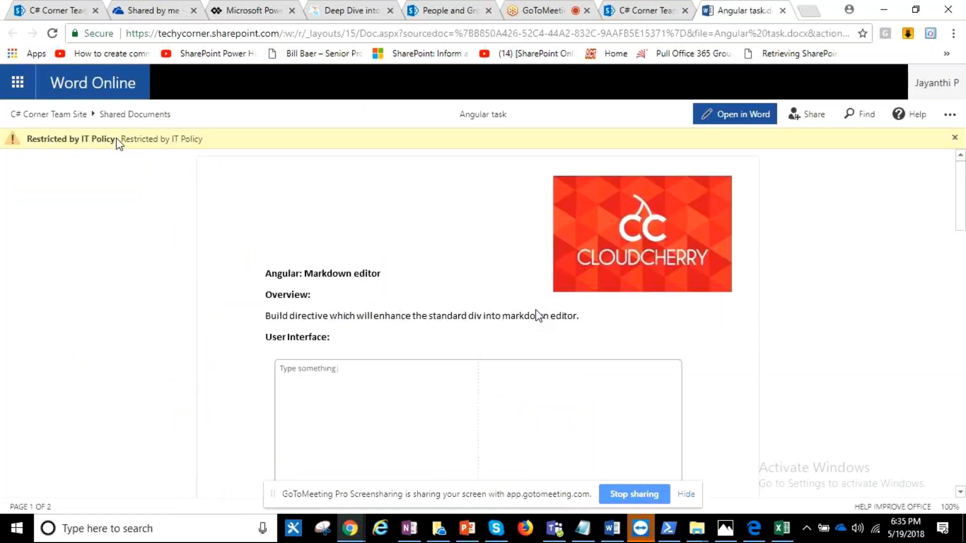
- Return to the C# Corner Team Site's Documents library and start syncing it with OneDrive on this computer
click(669, 8)
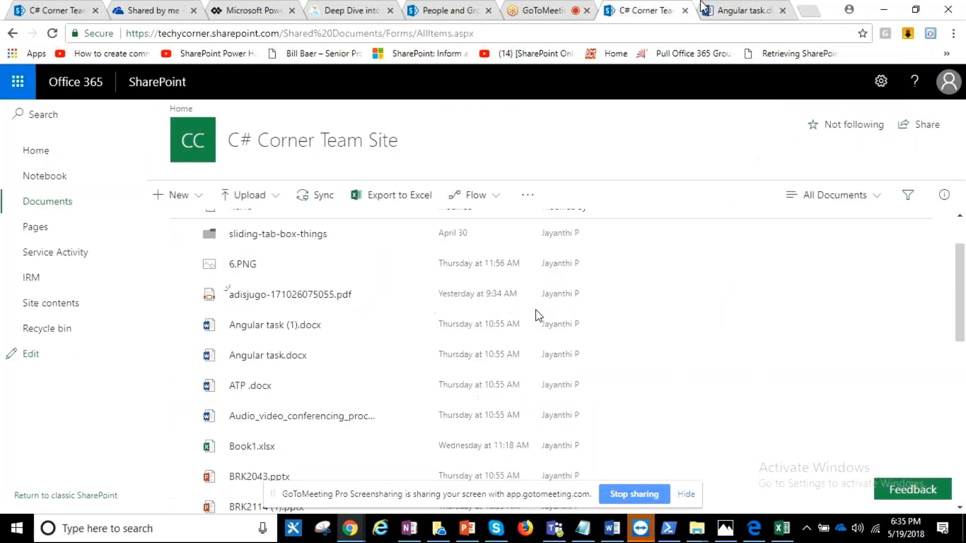
click(314, 201)
click(515, 116)
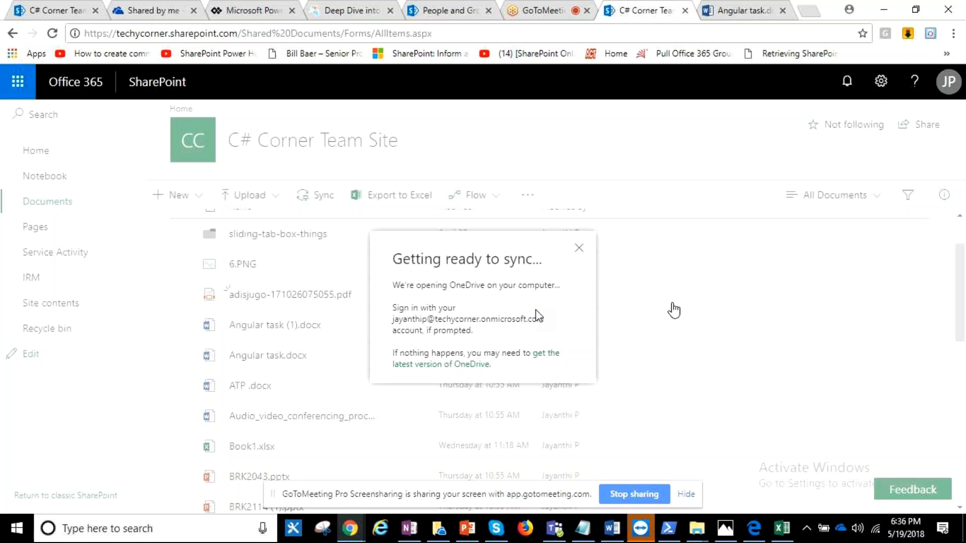
- Open the local OneDrive location in File Explorer and go to C# Corner's synced SP Team Site - Documents folder
click(840, 532)
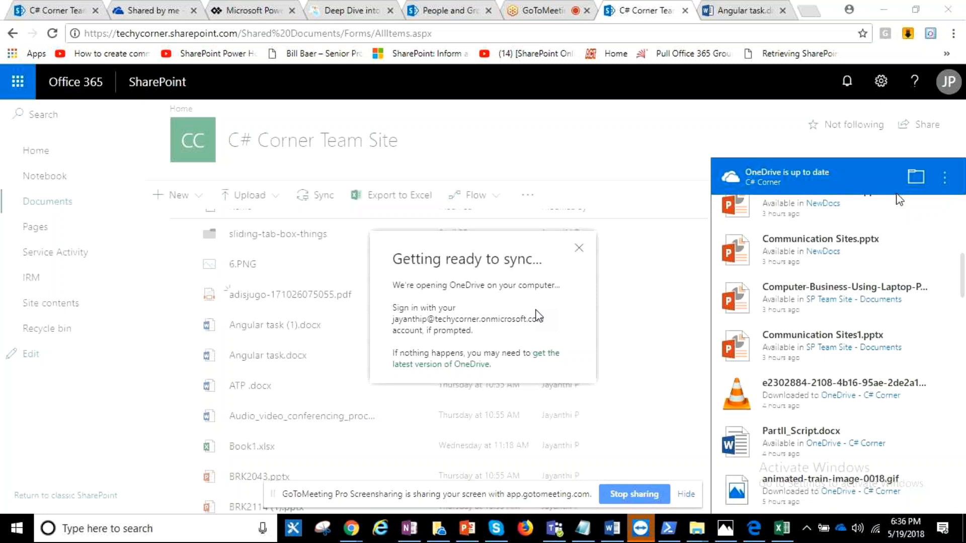
scroll(875, 222, up, 5)
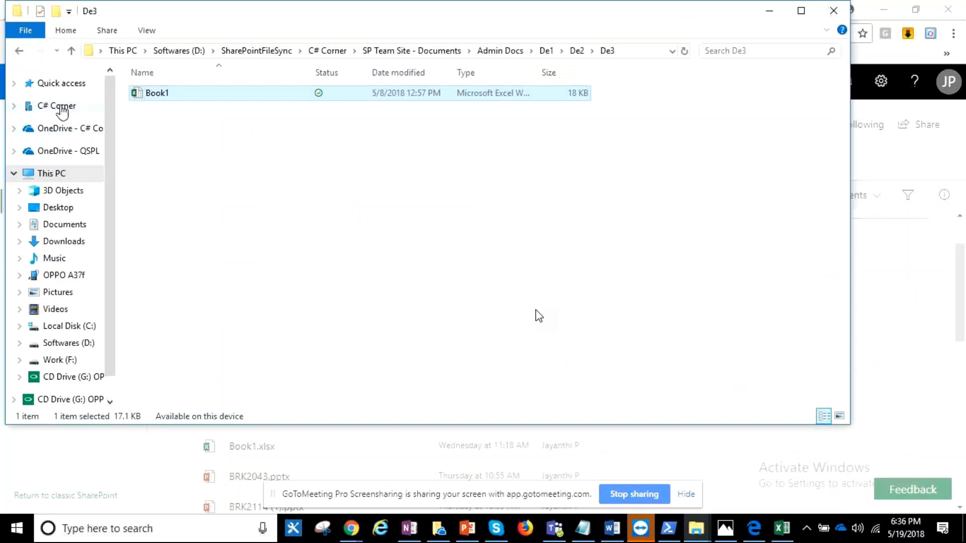
click(61, 107)
mouse_move(266, 130)
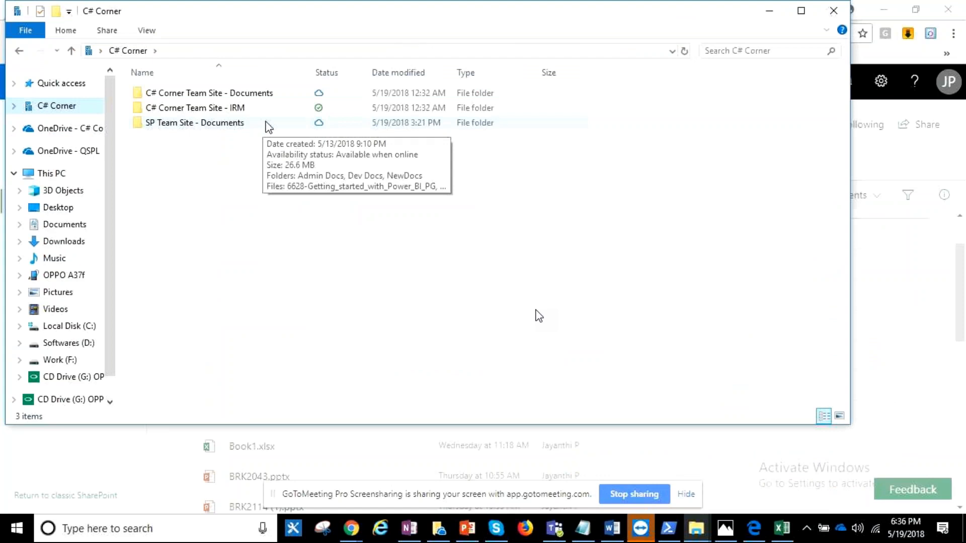
double_click(268, 127)
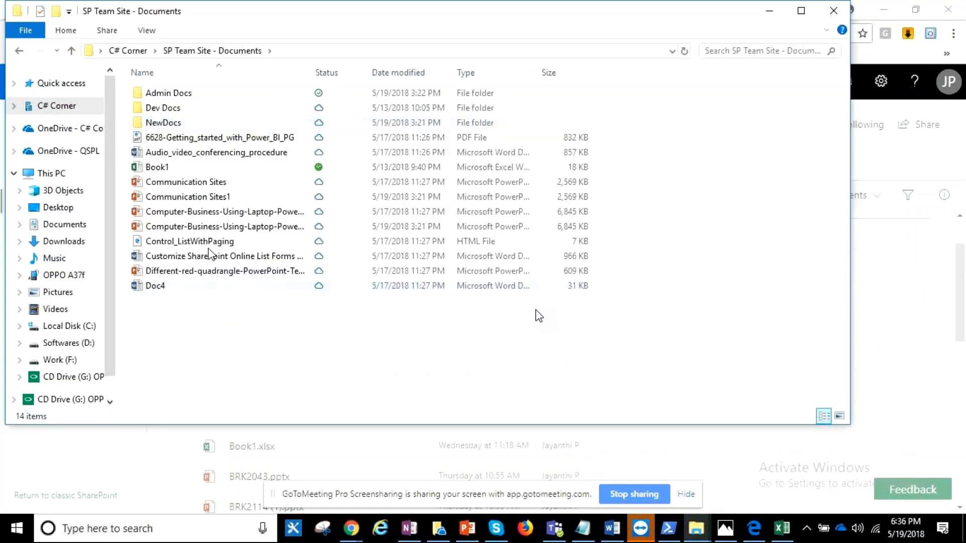
- View the OneDrive availability options for the Book1 workbook, leave them unapplied, and minimize the File Explorer window
click(250, 169)
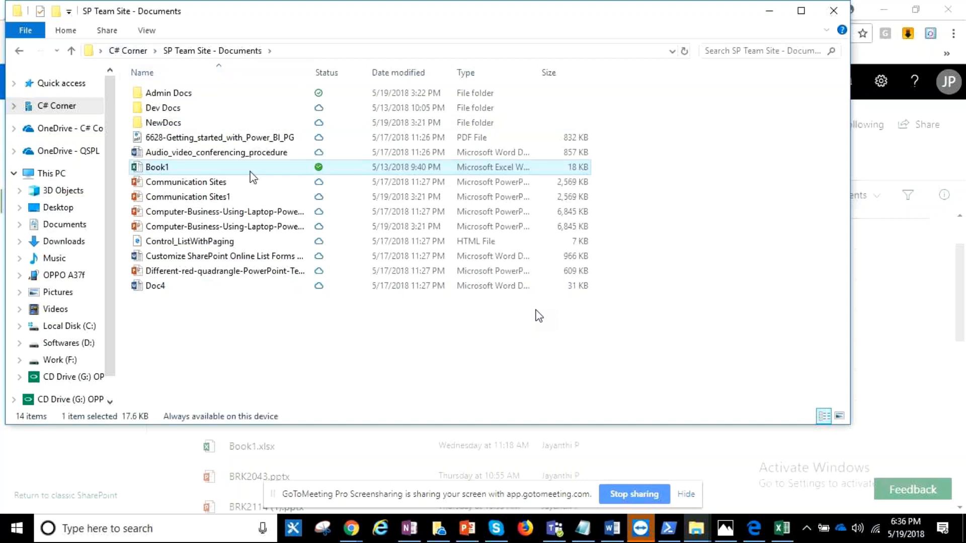
right_click(250, 172)
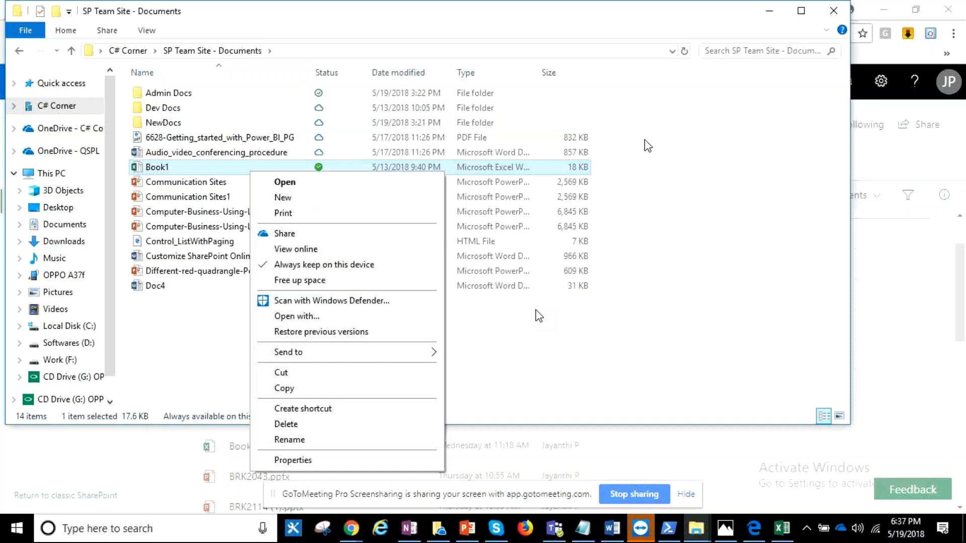
click(767, 15)
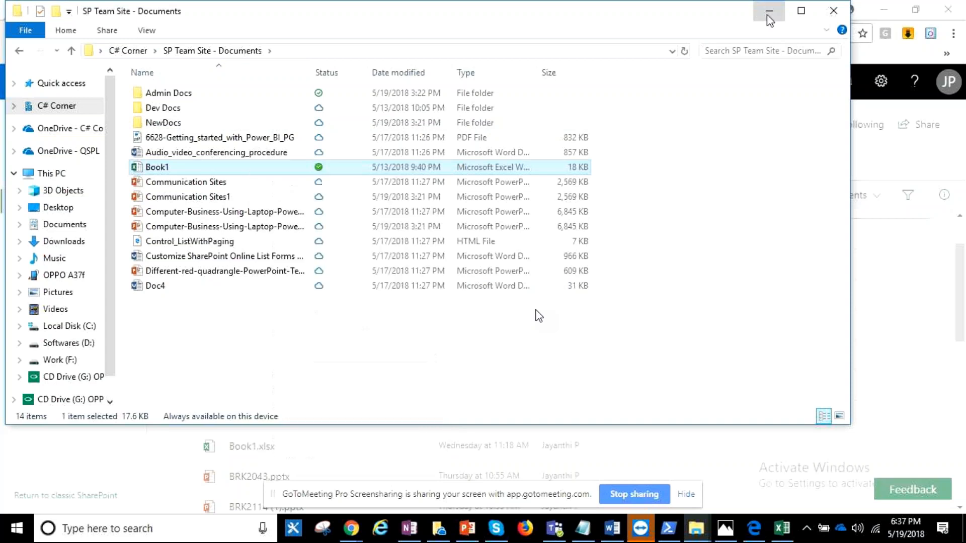
click(768, 16)
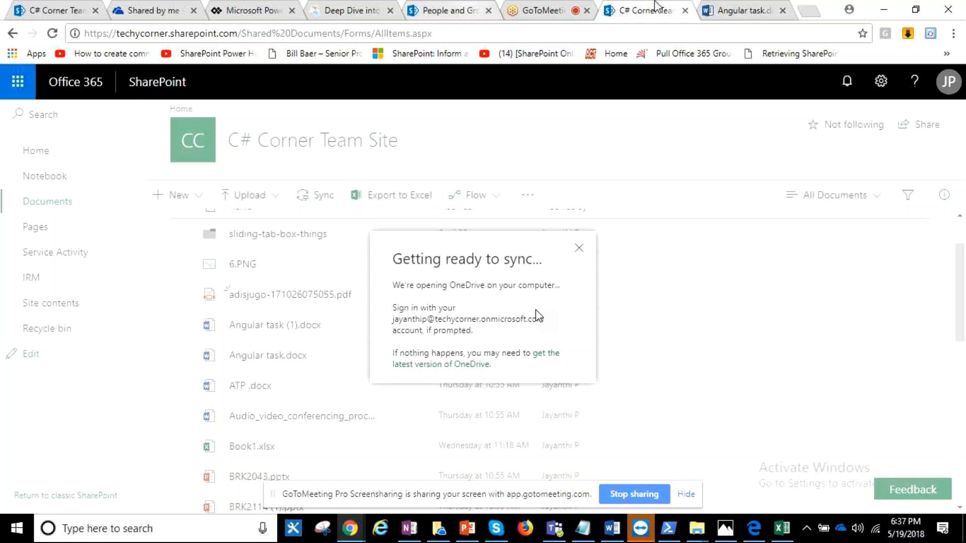
- Switch to the classic C# Corner Team Site home page and view its site settings options
click(90, 7)
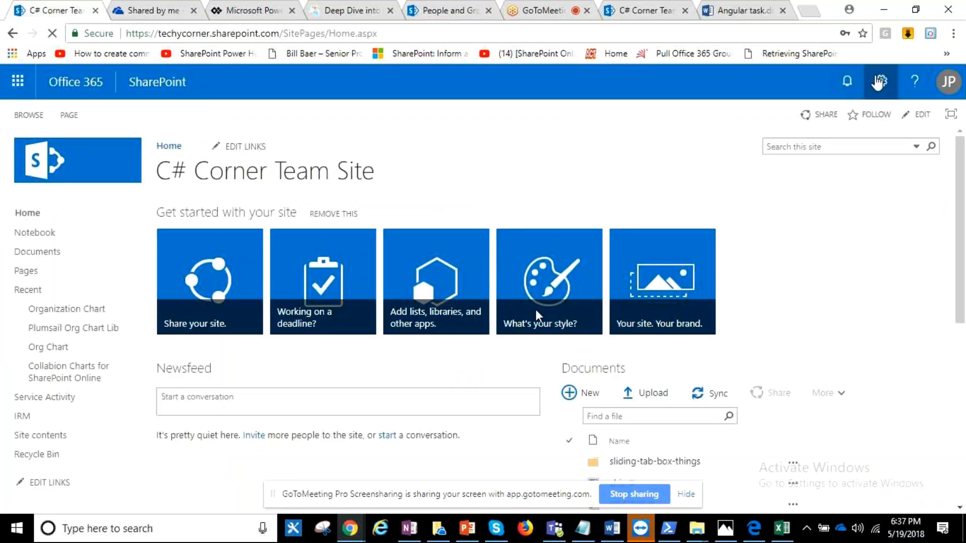
click(879, 81)
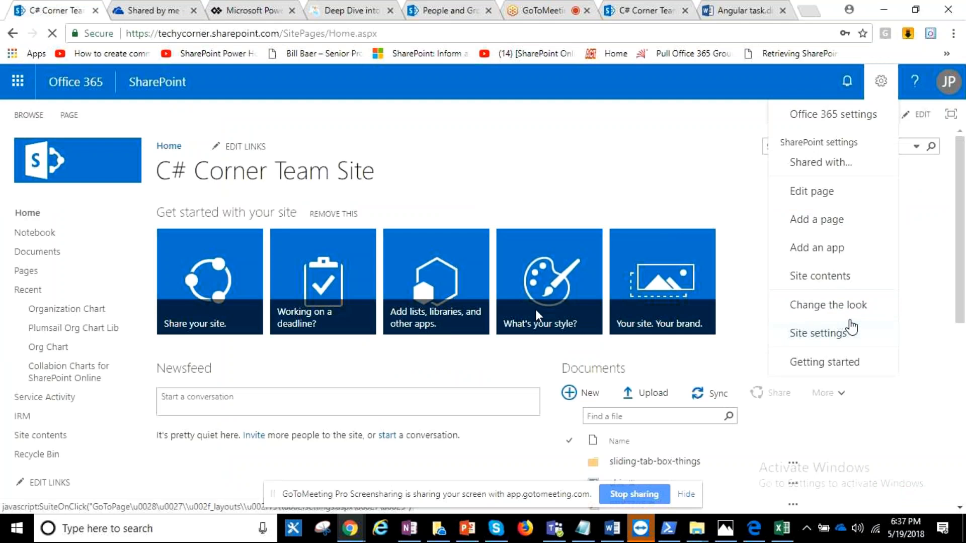
click(707, 195)
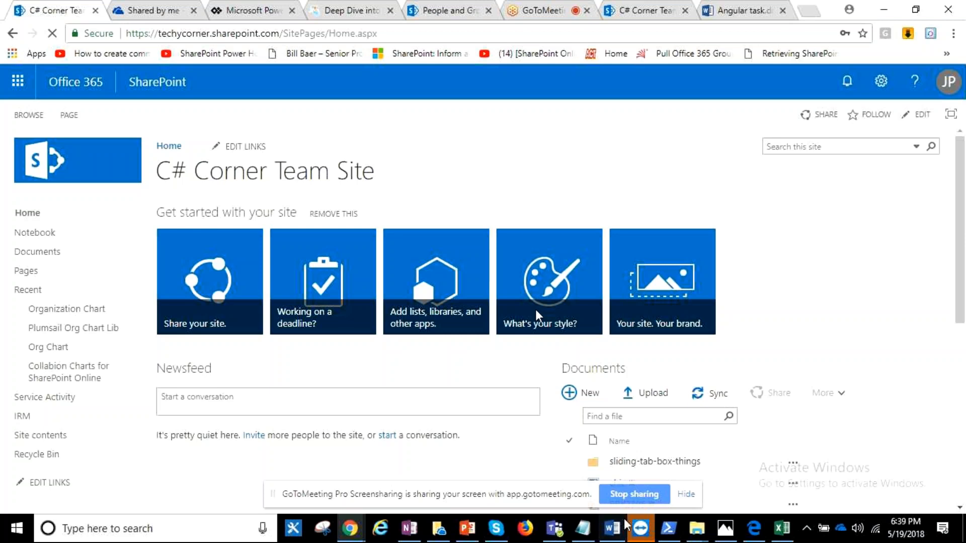
- Copy the SharePoint Modernization scanner's GitHub address from the PartII_Reference notes and open it in a new browser tab
click(576, 529)
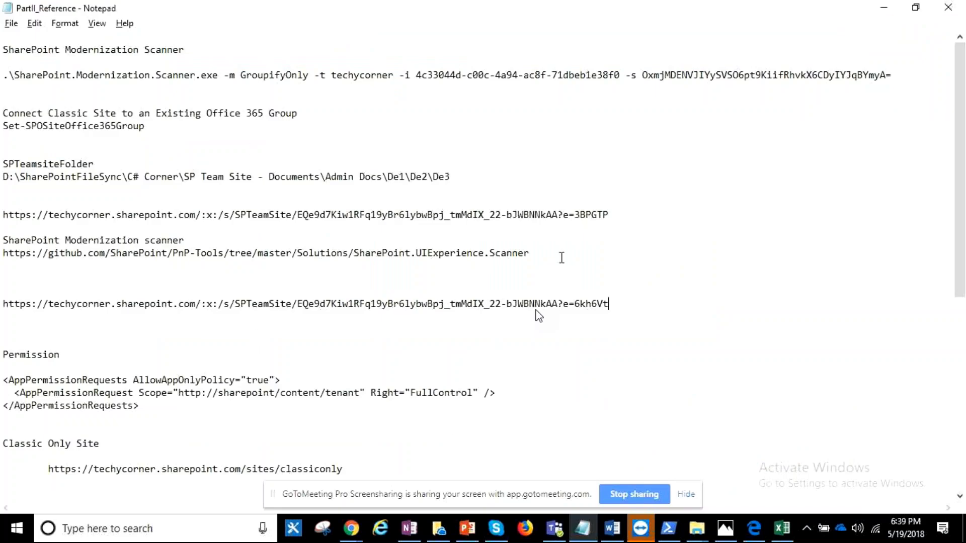
click(4, 254)
key(shift+End)
key(ctrl+c)
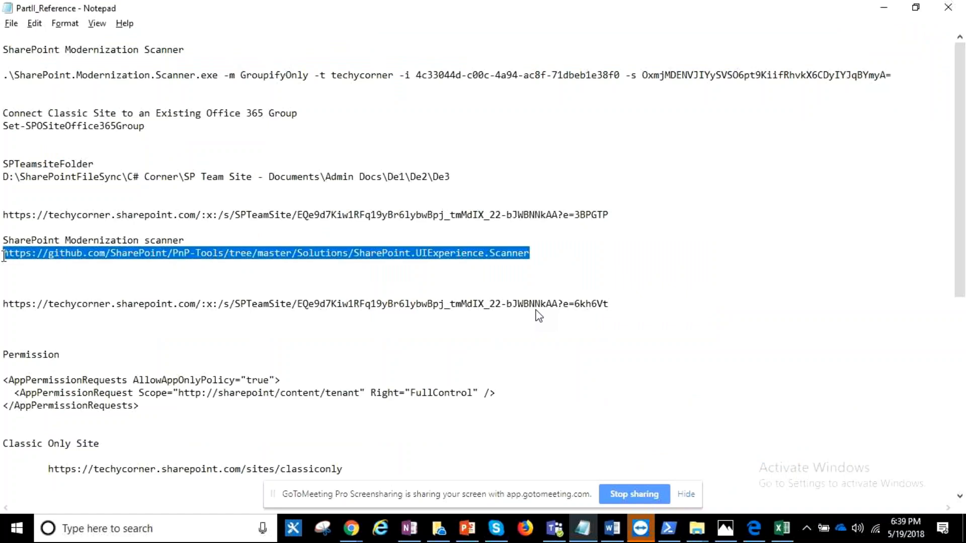
mouse_move(350, 528)
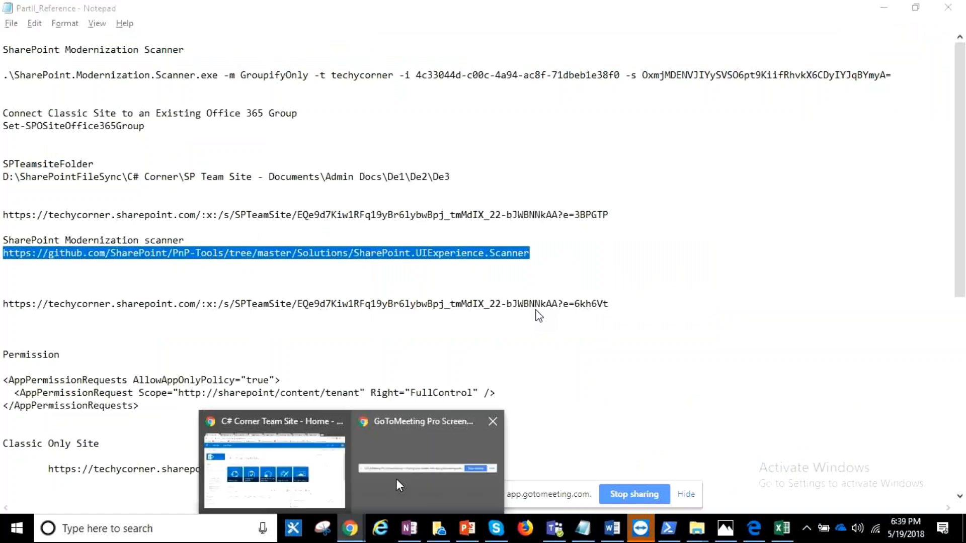
click(396, 478)
click(816, 7)
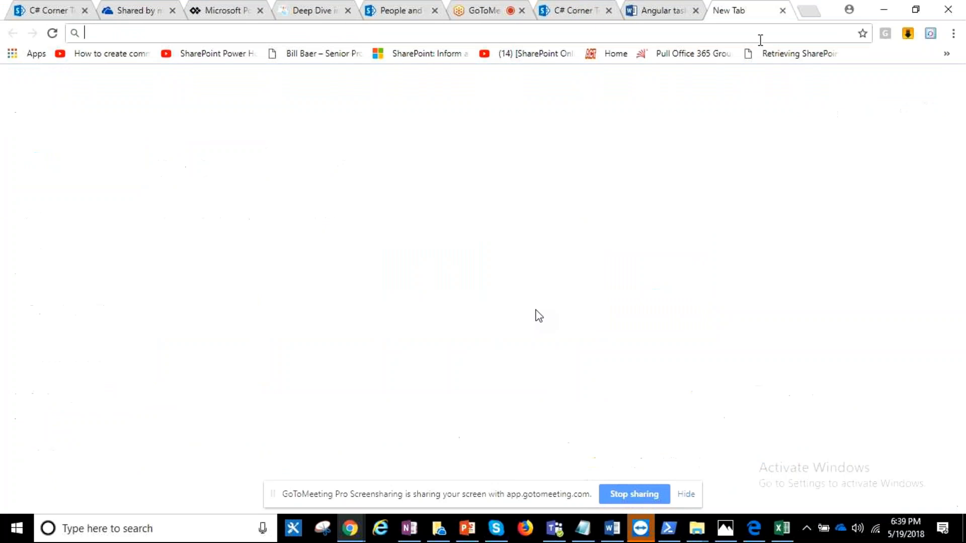
key(ctrl+v)
key(Return)
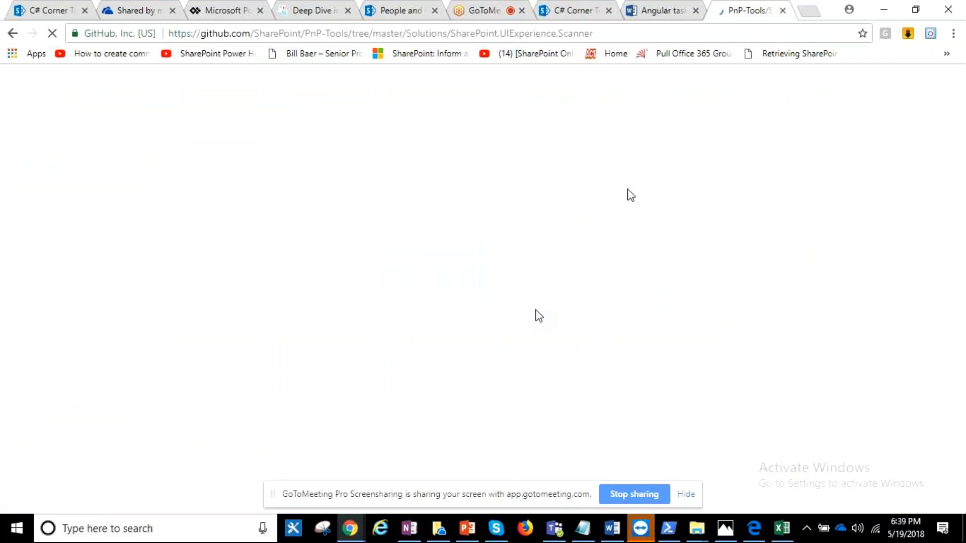
- Examine the scanner's README, including its summary, purpose, download link, and setup of an app-only principal with tenant permissions
scroll(531, 247, down, 5)
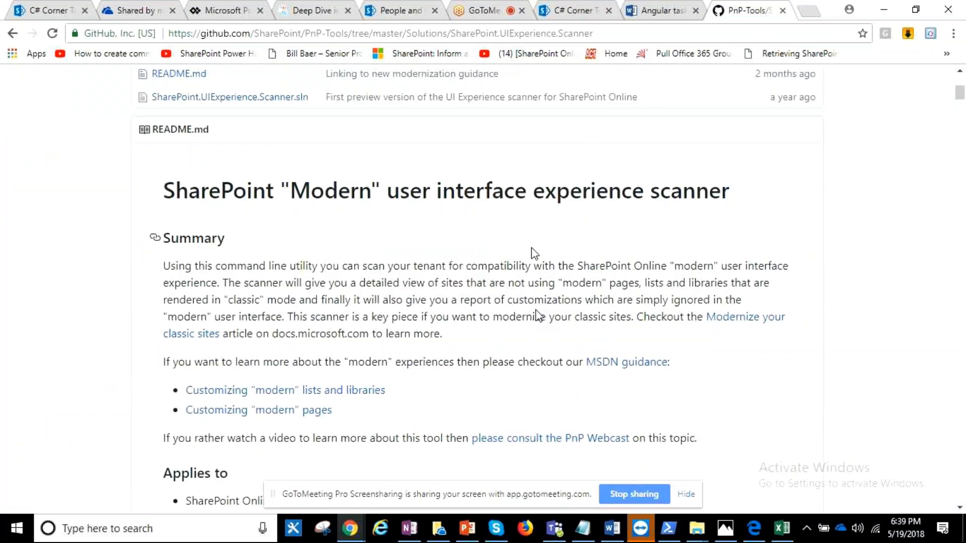
scroll(531, 247, down, 10)
scroll(532, 247, down, 5)
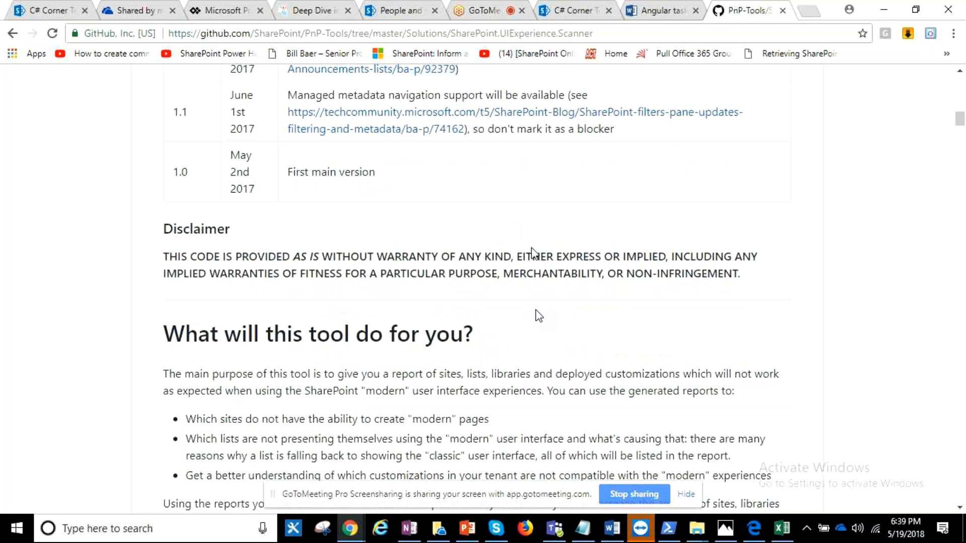
scroll(538, 316, down, 5)
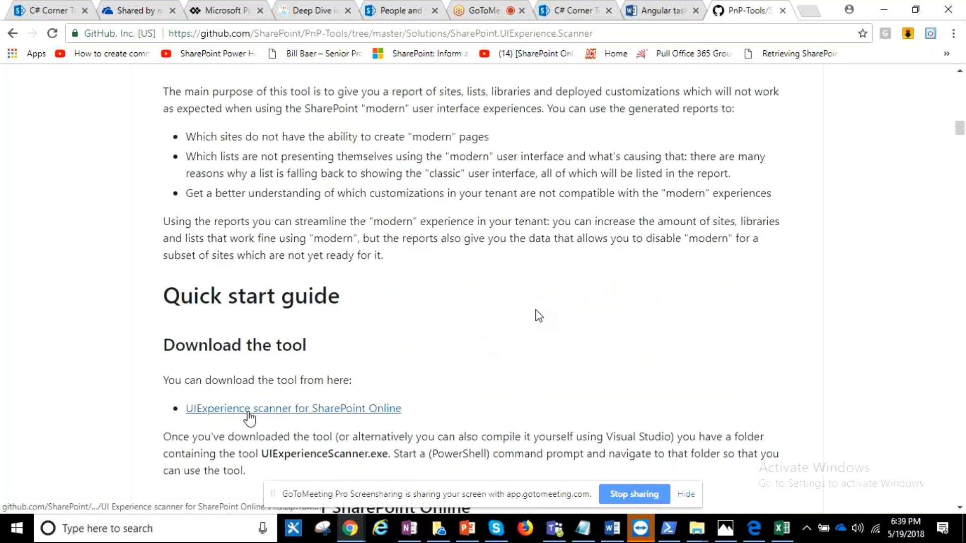
scroll(531, 296, down, 4)
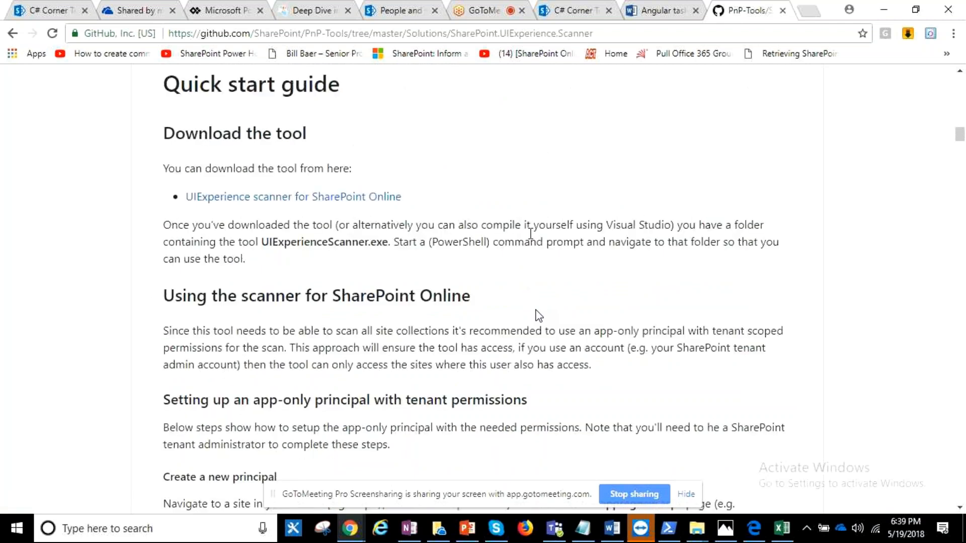
scroll(531, 234, down, 3)
scroll(532, 235, up, 3)
scroll(533, 236, down, 1)
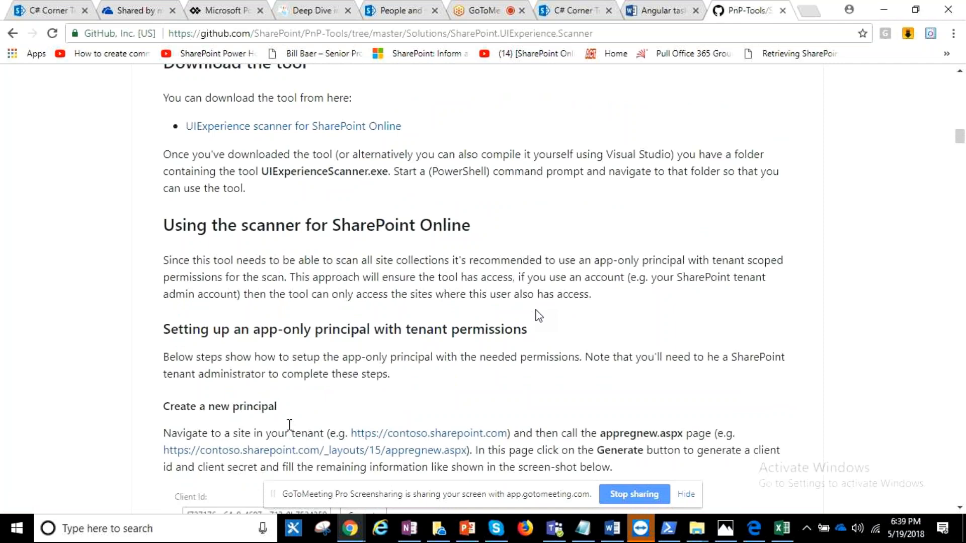
- Open the SharePoint.Modernization.Scanner_v1.4 folder on the D: drive in File Explorer and select its full path
click(688, 531)
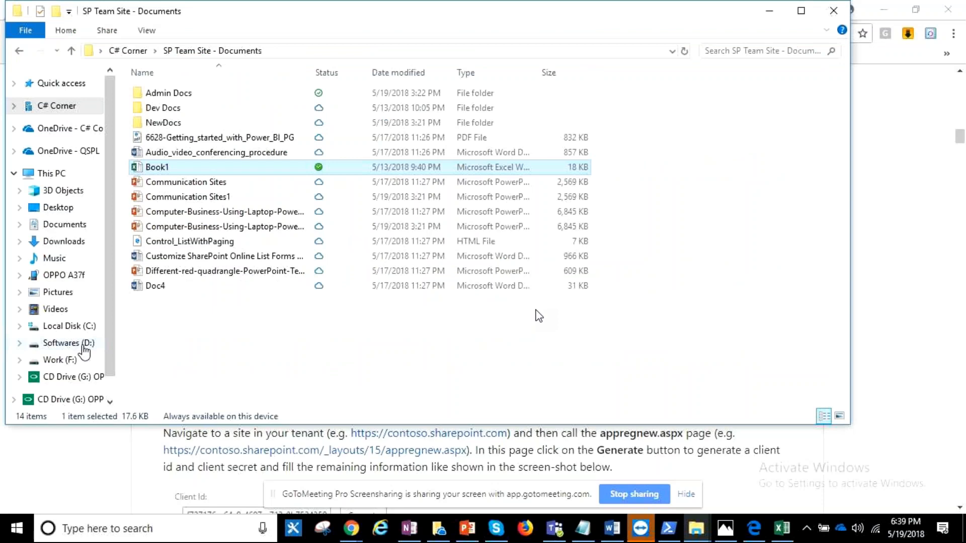
click(83, 346)
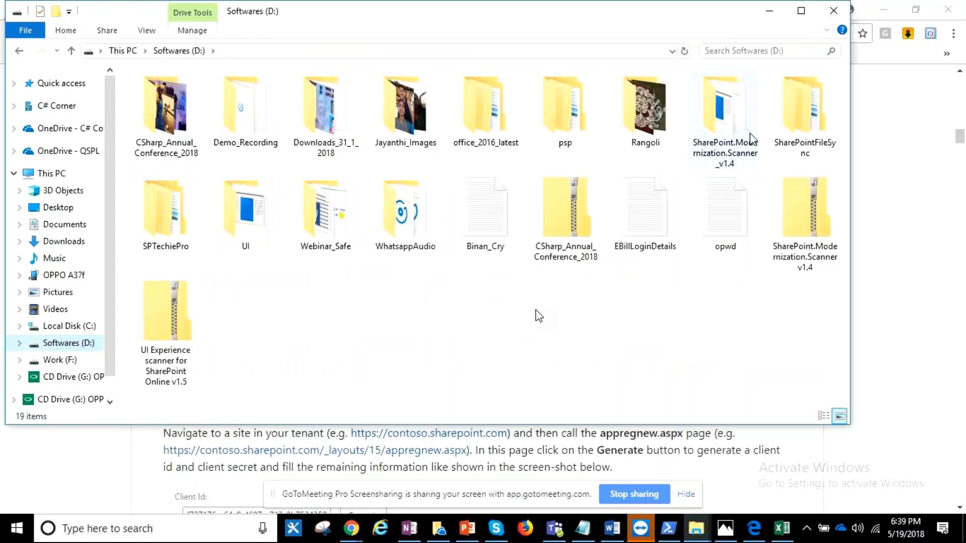
double_click(724, 121)
click(426, 50)
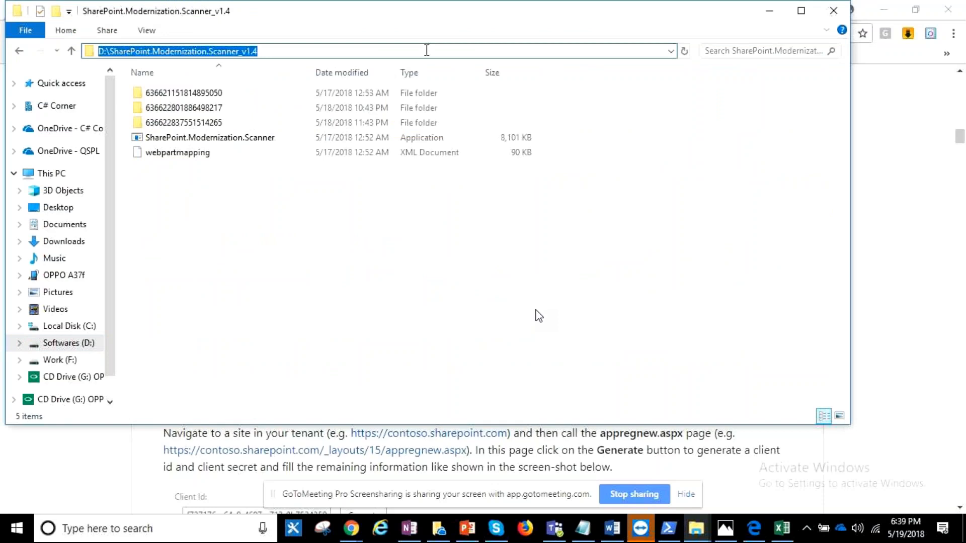
- Switch to SharePoint Online Management Shell and run .\SharePoint.Modernization.Scanner.exe without parameters
click(664, 532)
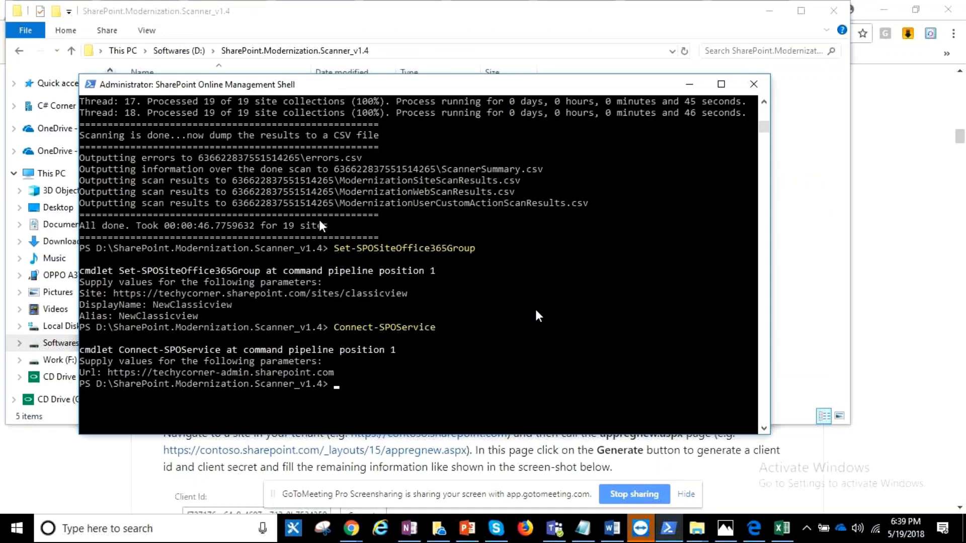
drag(333, 84, 403, 124)
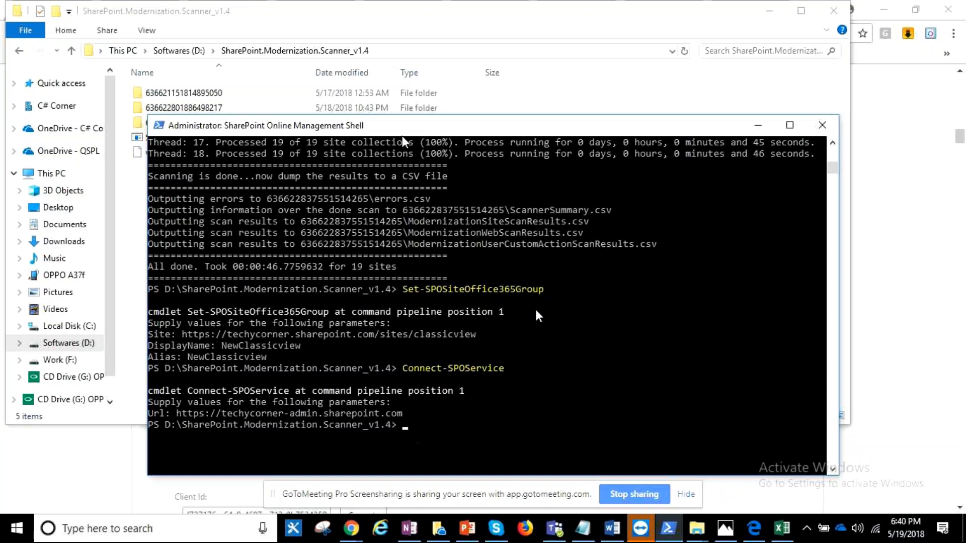
drag(411, 123, 478, 32)
text(\sharepo)
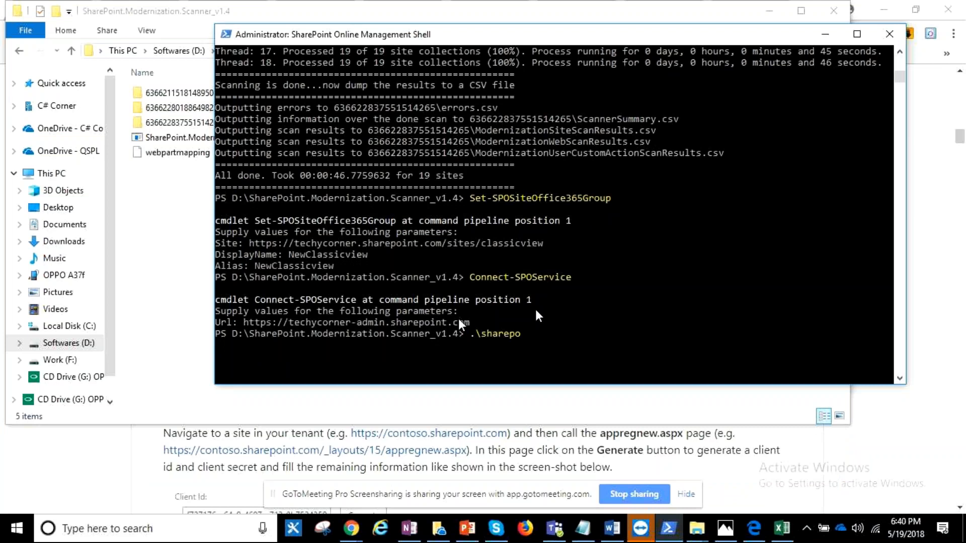
key(Tab)
key(Return)
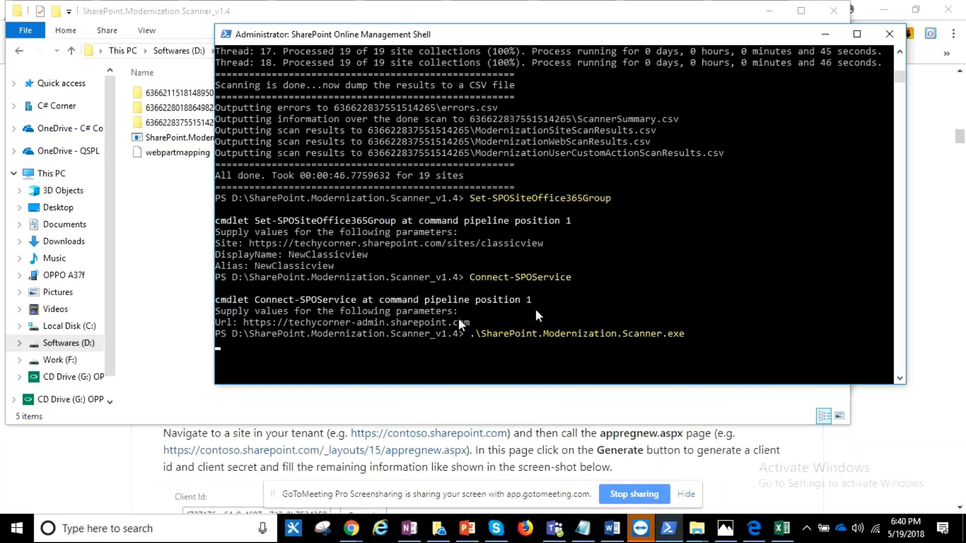
- Examine the scanner's usage help for the Azure AD app-only, app-only and credentials syntax and the execution mode options
scroll(483, 302, up, 10)
scroll(485, 272, up, 5)
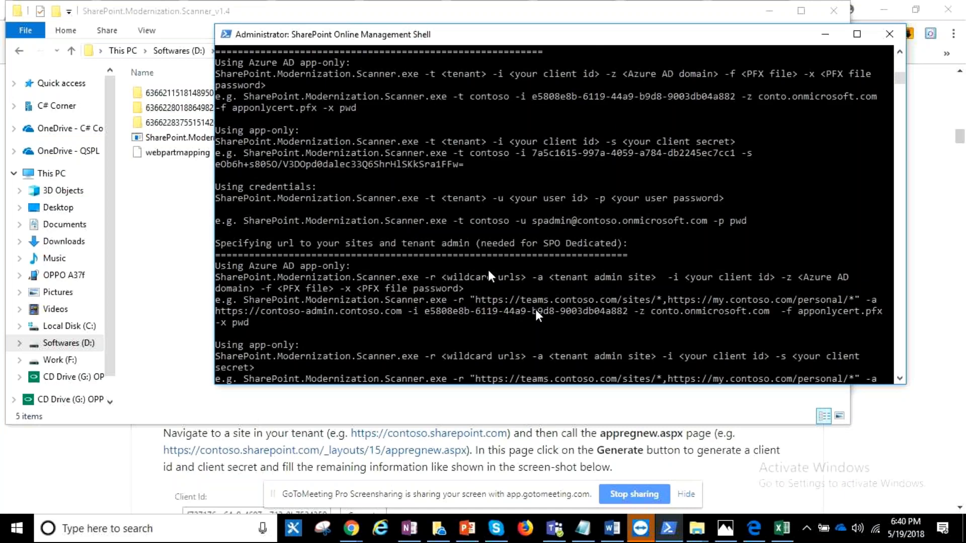
scroll(488, 270, up, 9)
scroll(487, 271, down, 1)
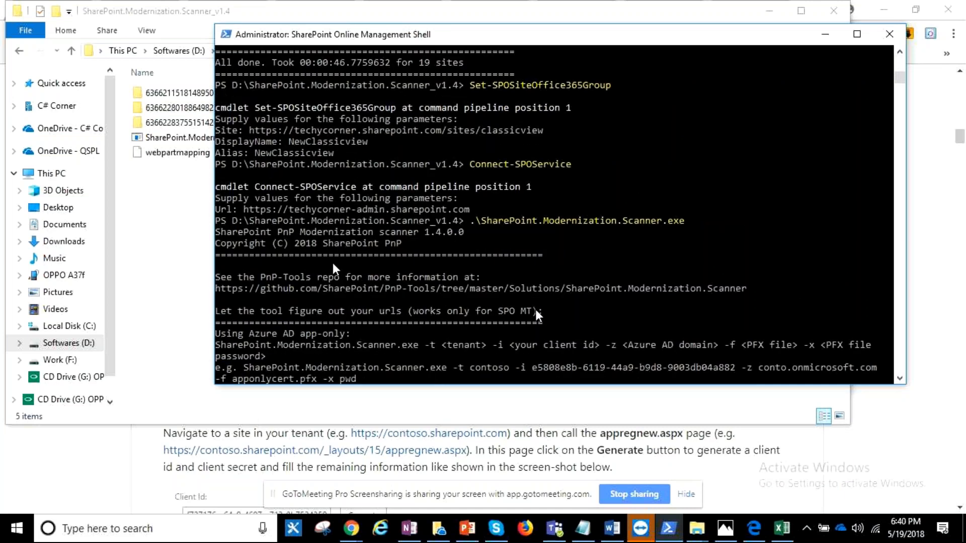
scroll(327, 259, down, 1)
scroll(325, 258, down, 1)
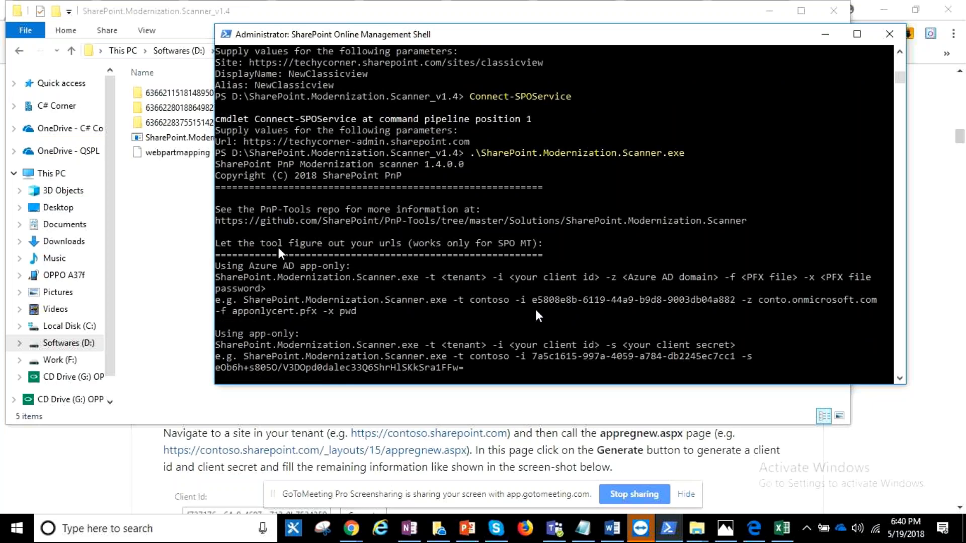
scroll(280, 250, down, 1)
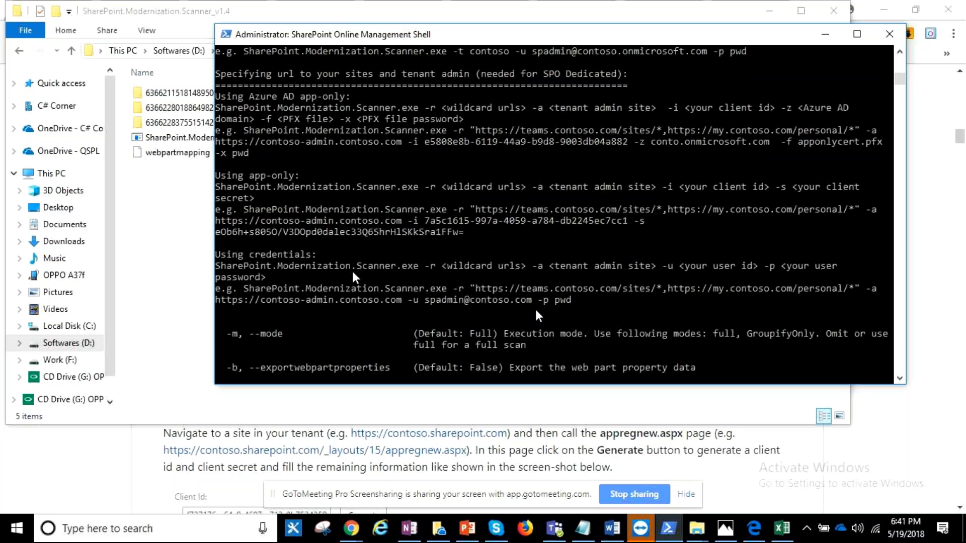
scroll(353, 277, up, 7)
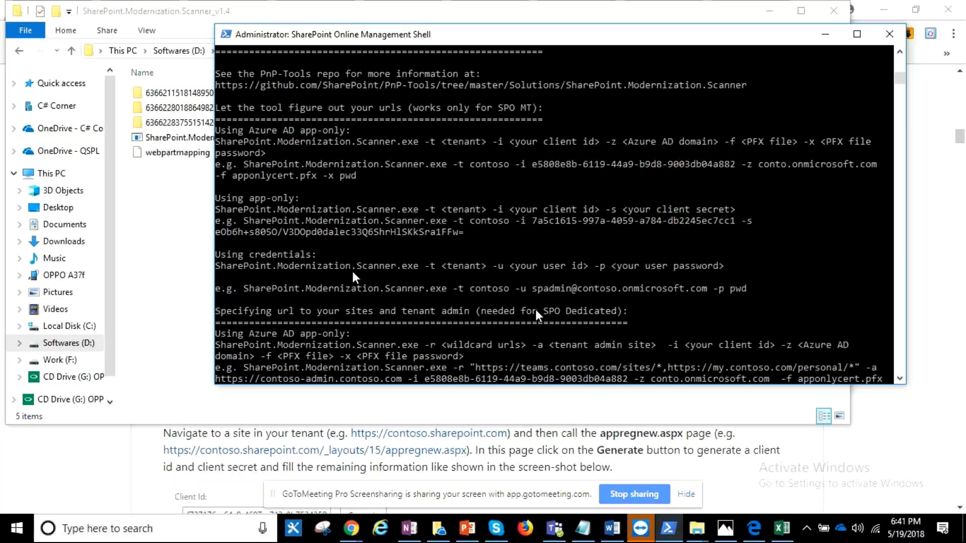
- Switch to Chrome and open the appregnew.aspx page on techycorner-admin.sharepoint.com in a new tab, reusing the team site's base address
click(359, 534)
click(302, 458)
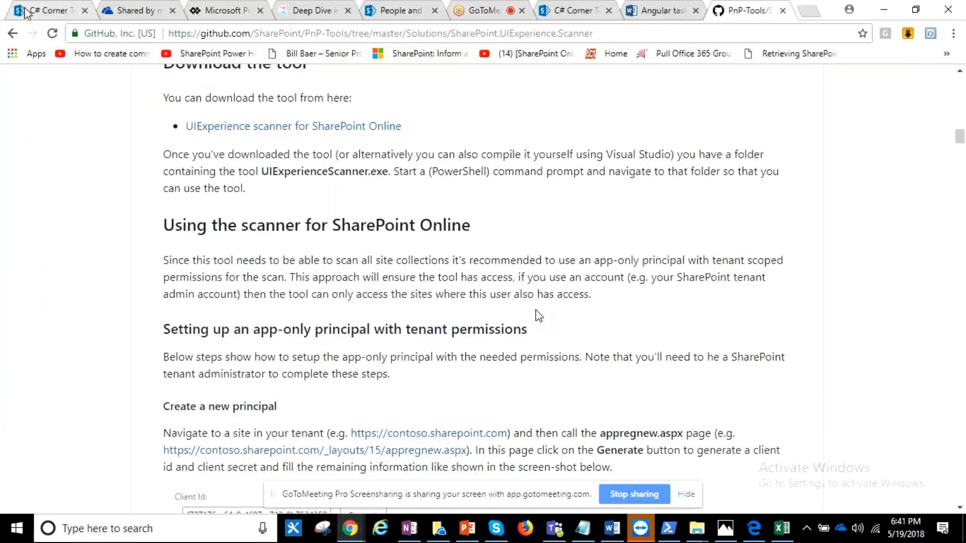
click(25, 11)
drag(280, 33, 38, 73)
key(ctrl+c)
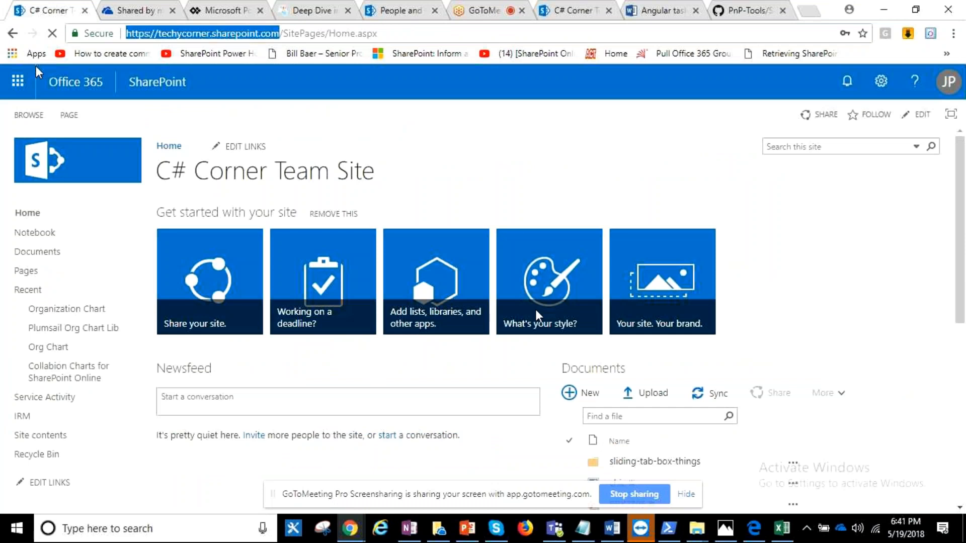
key(ctrl+t)
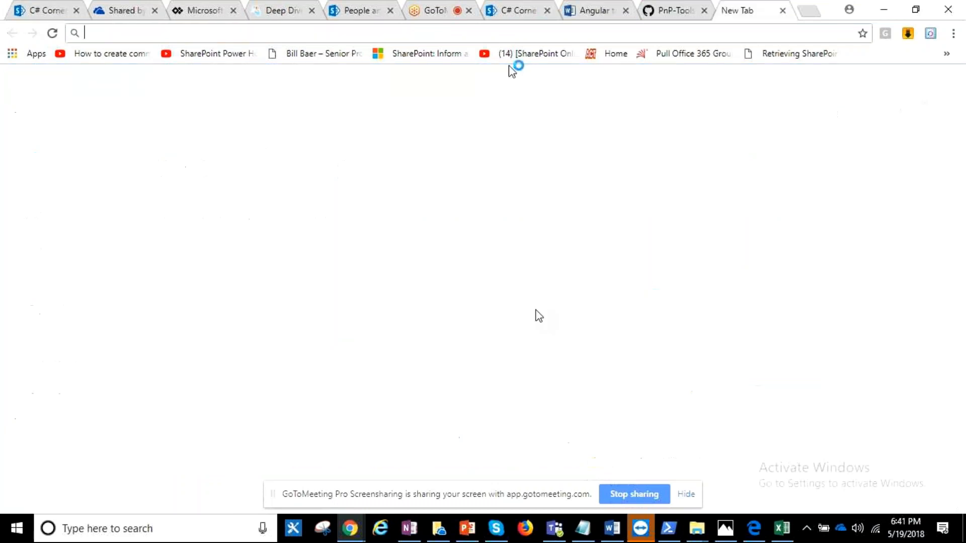
key(ctrl+v)
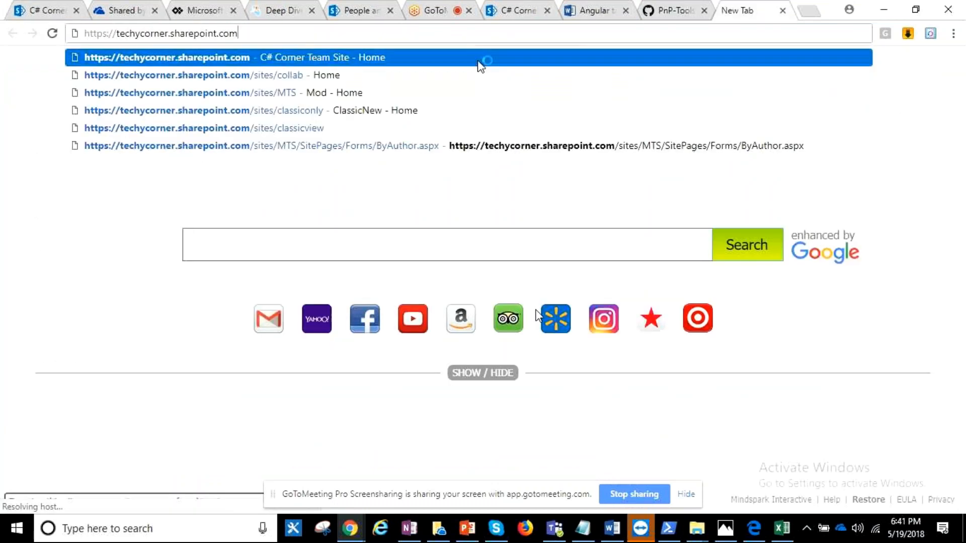
click(168, 32)
text(-admin)
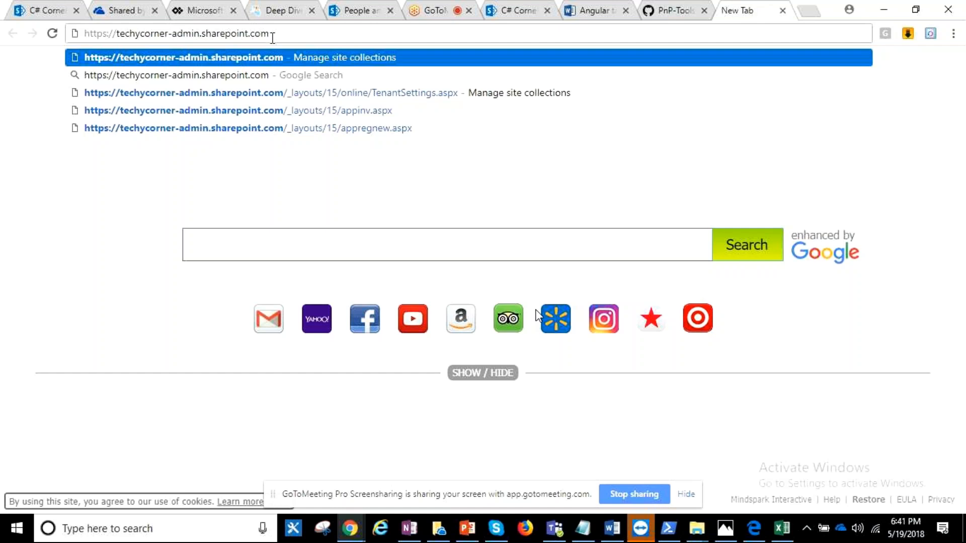
click(280, 129)
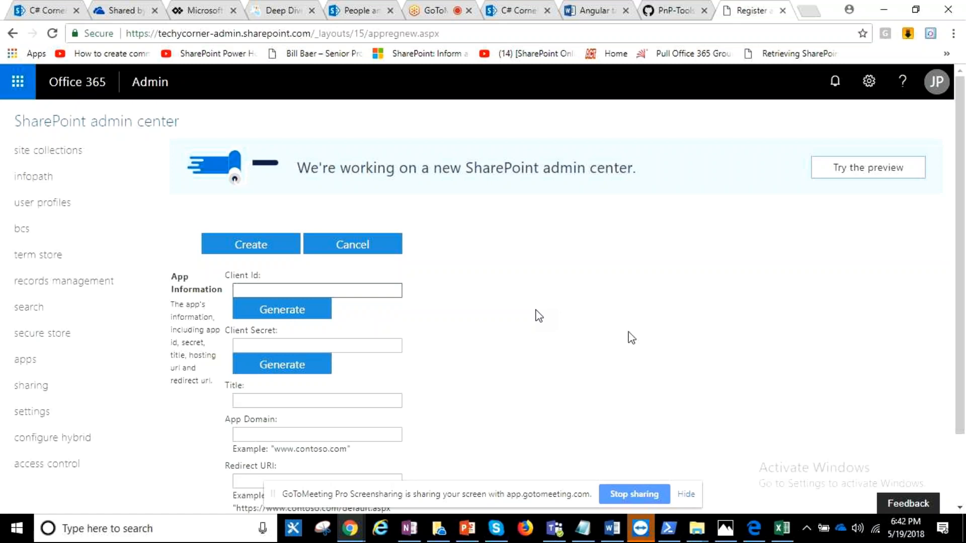
- Generate a client ID and client secret for the new app principal and title it Analyzer
click(310, 311)
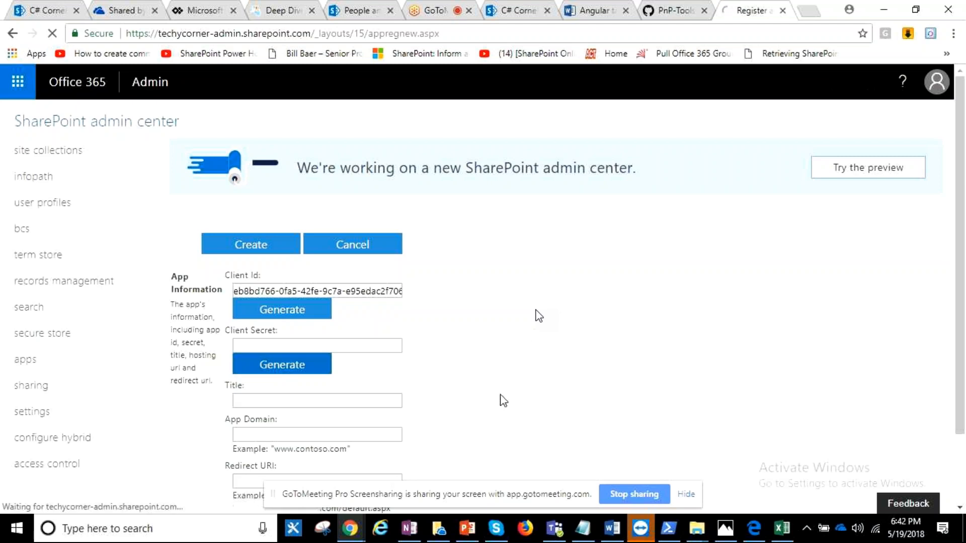
click(310, 396)
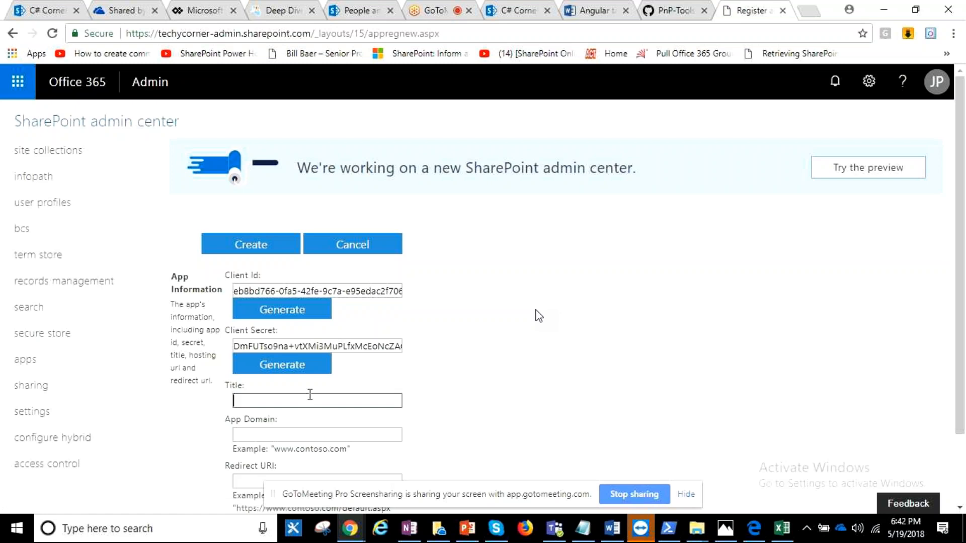
text(Analyzer)
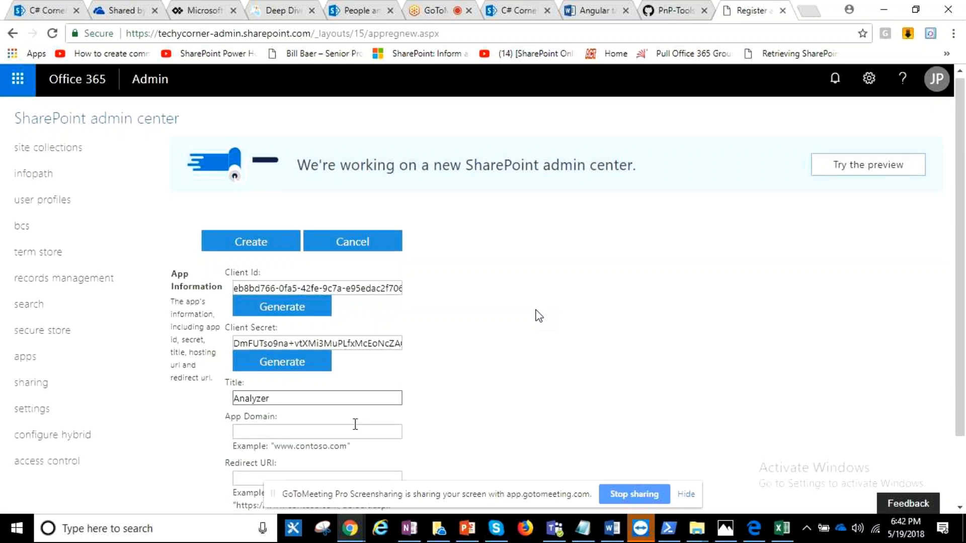
scroll(355, 424, down, 2)
click(286, 350)
text(www)
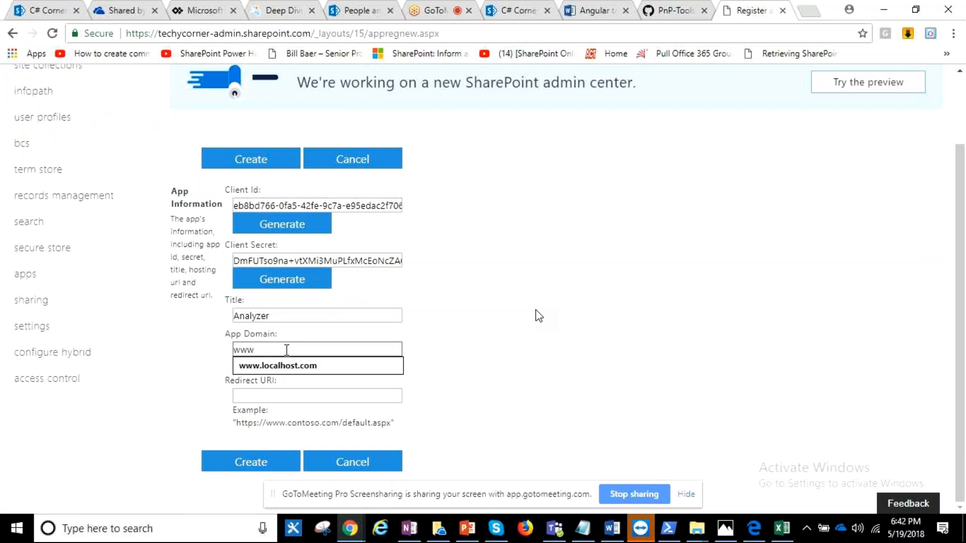
click(275, 366)
click(254, 397)
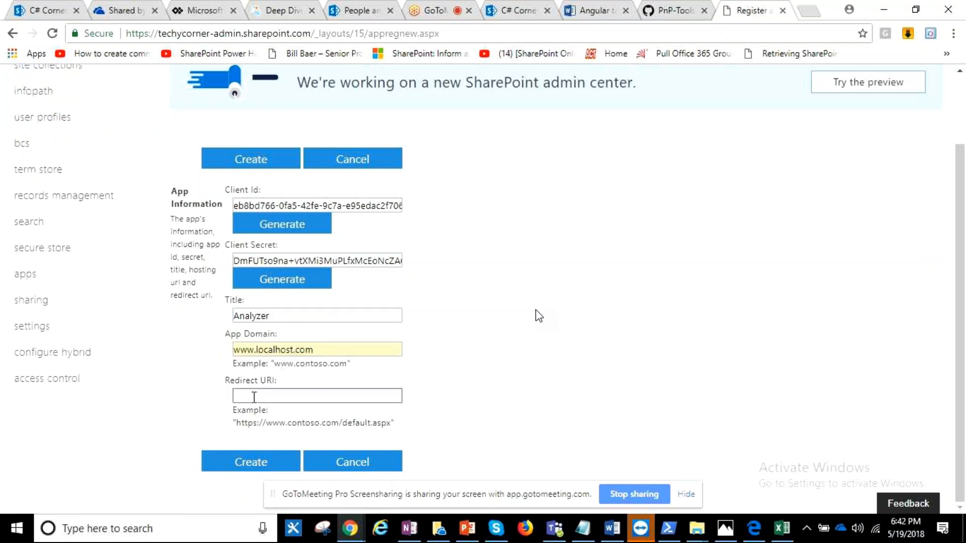
text(htt)
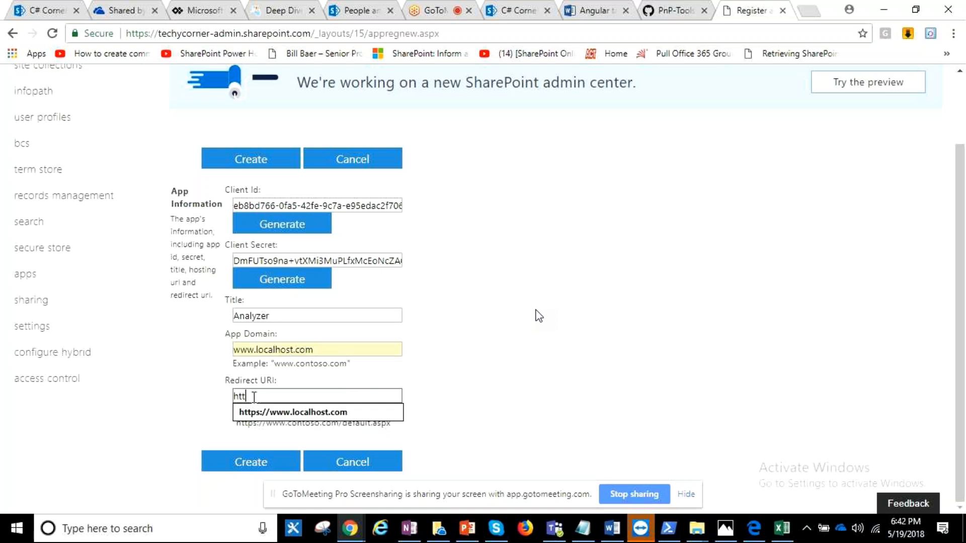
text(ps://)
click(259, 411)
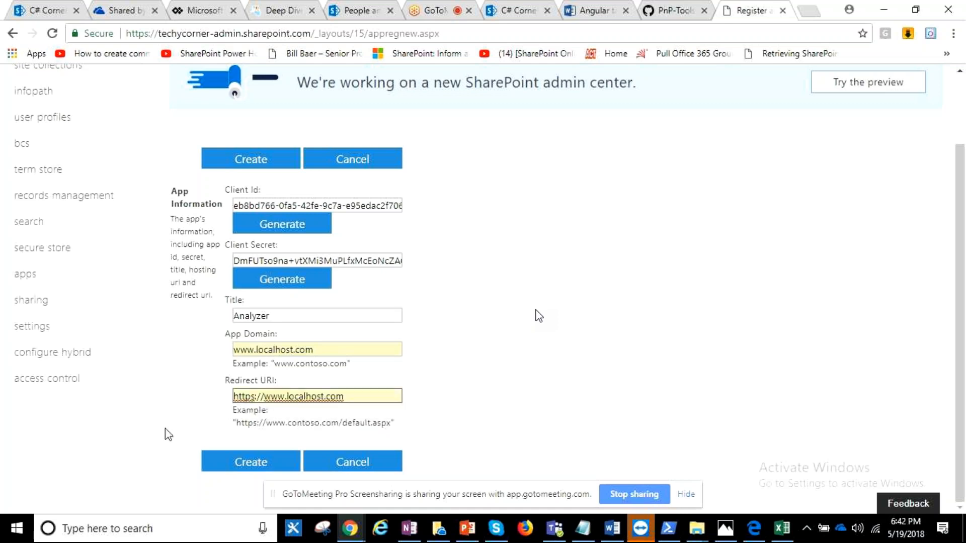
click(251, 461)
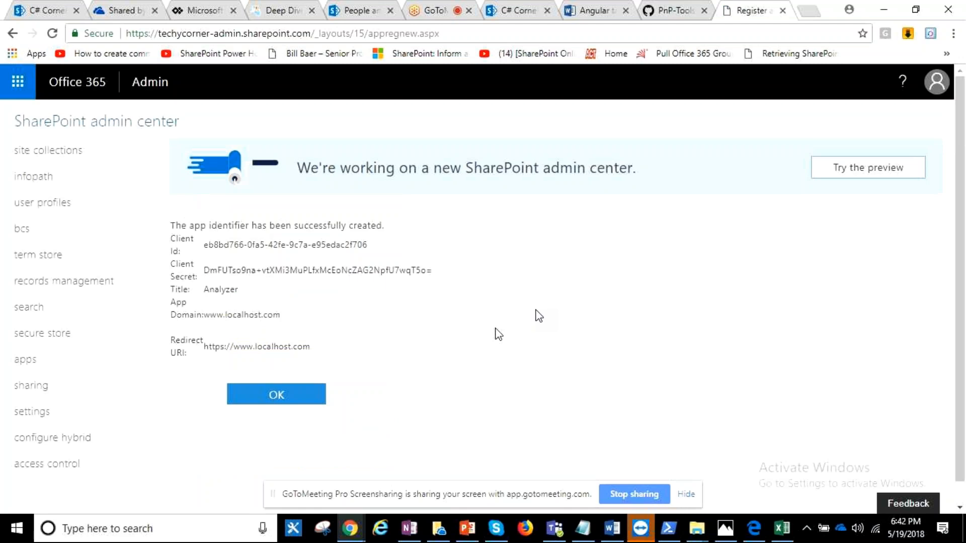
- Copy the registration details, including client ID and client secret, into the PartII_Reference notes in Notepad below the Classic Only Site address
drag(170, 238, 315, 345)
key(ctrl+c)
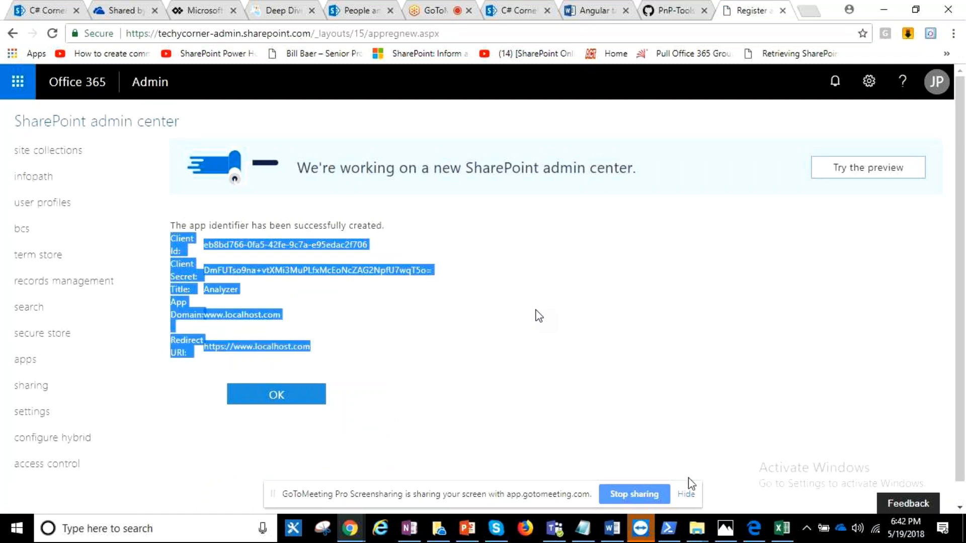
key(alt+Tab)
scroll(538, 316, down, 6)
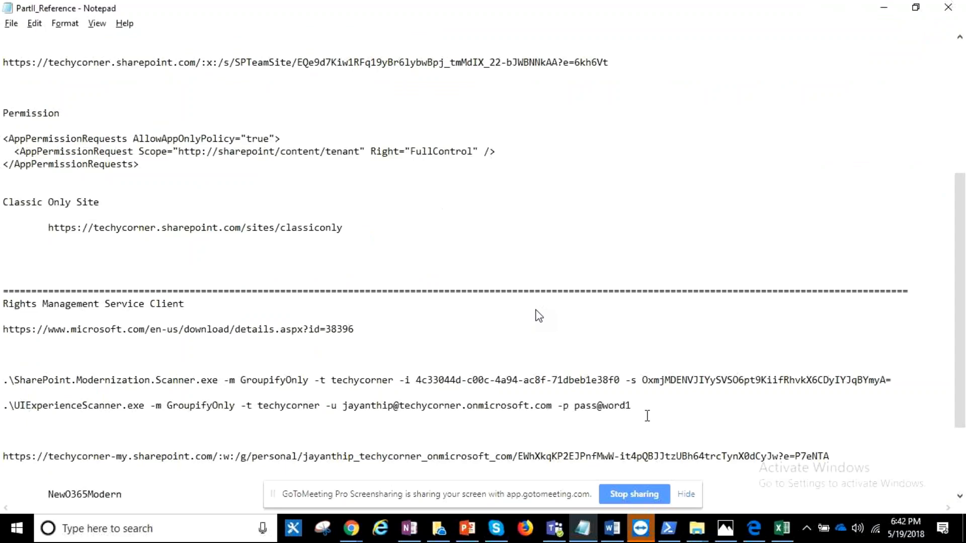
scroll(647, 416, up, 1)
click(200, 304)
key(Return)
key(Return)
key(Return)
key(Return)
key(Return)
key(Return)
click(78, 322)
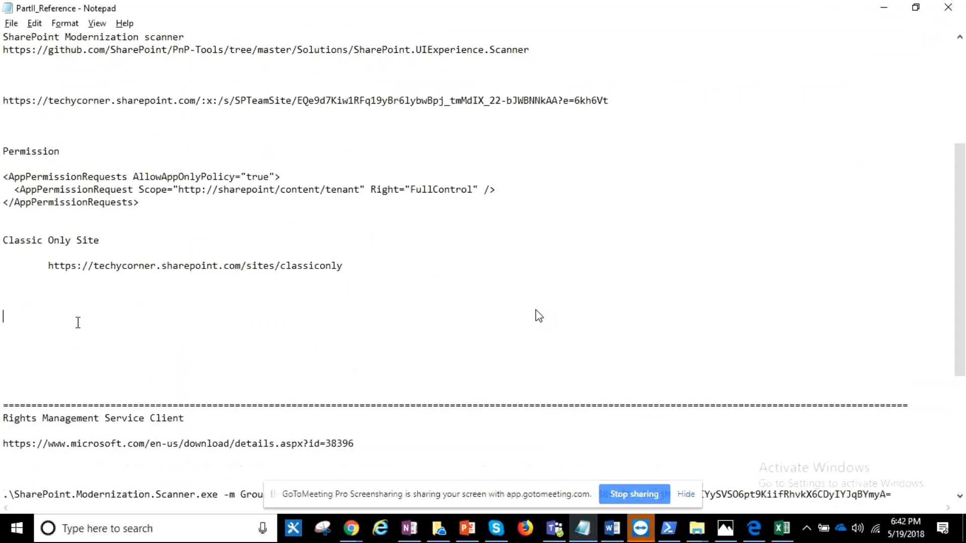
key(ctrl+v)
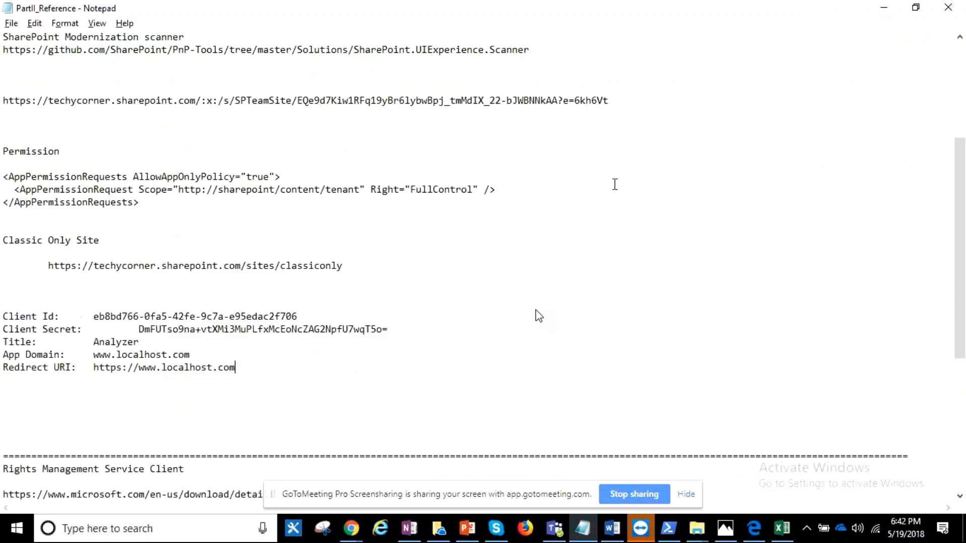
click(893, 12)
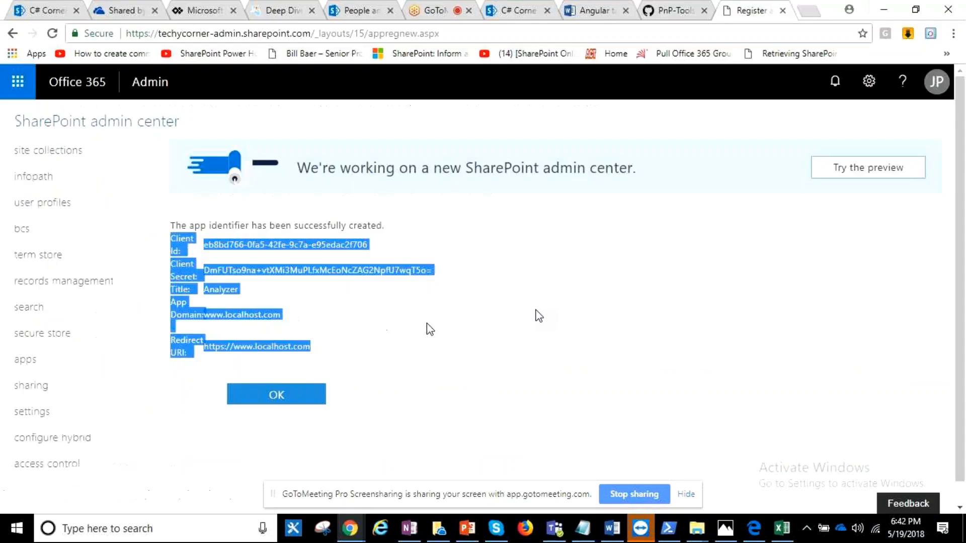
- Acknowledge the created app identifier and open the appinv.aspx page of the SharePoint admin site
click(429, 330)
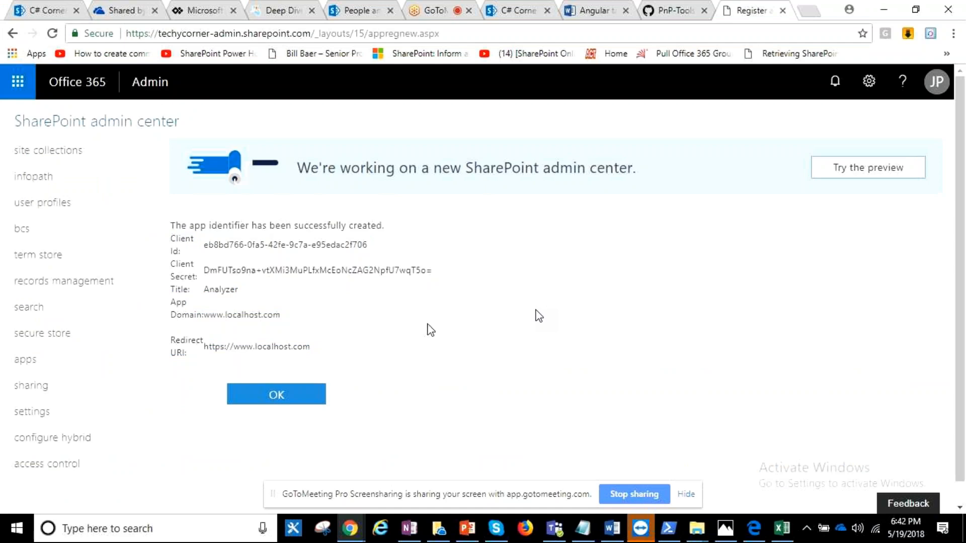
click(273, 395)
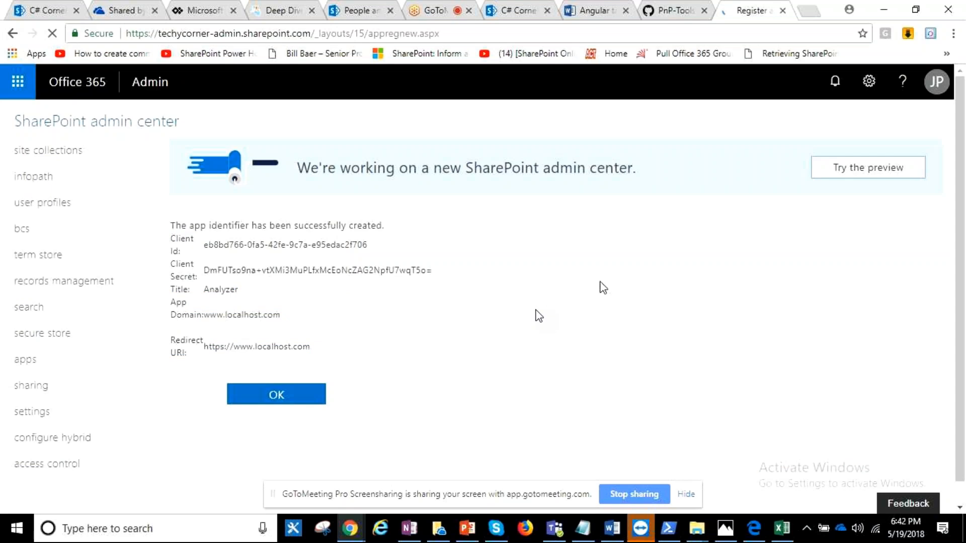
double_click(375, 34)
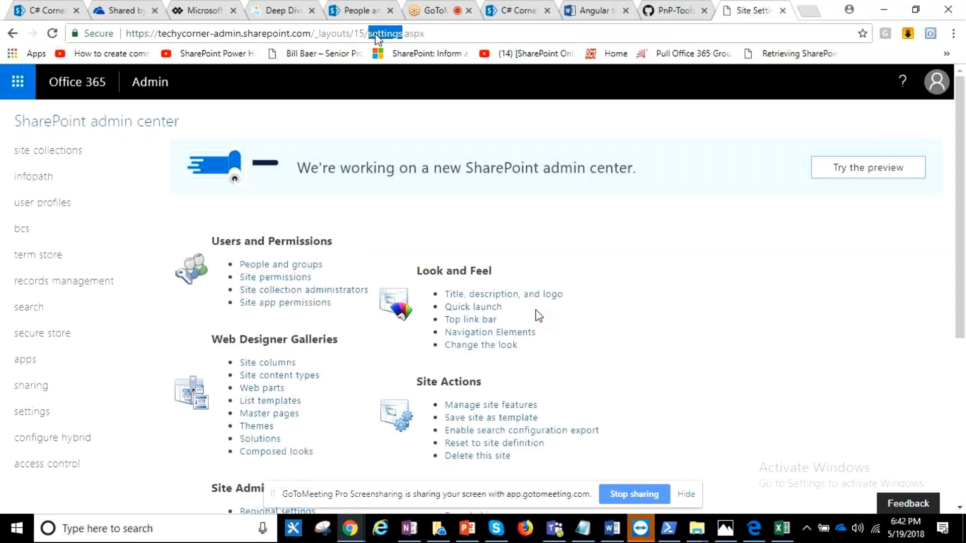
text(app)
text(inv)
key(Return)
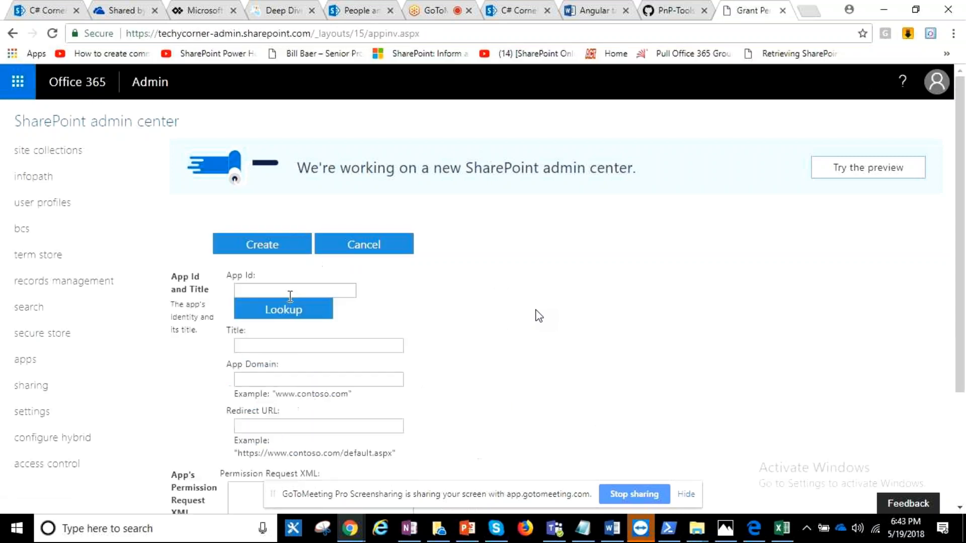
- Copy the client ID from the Notepad notes into the App Id field and look up the registered app
scroll(328, 345, down, 1)
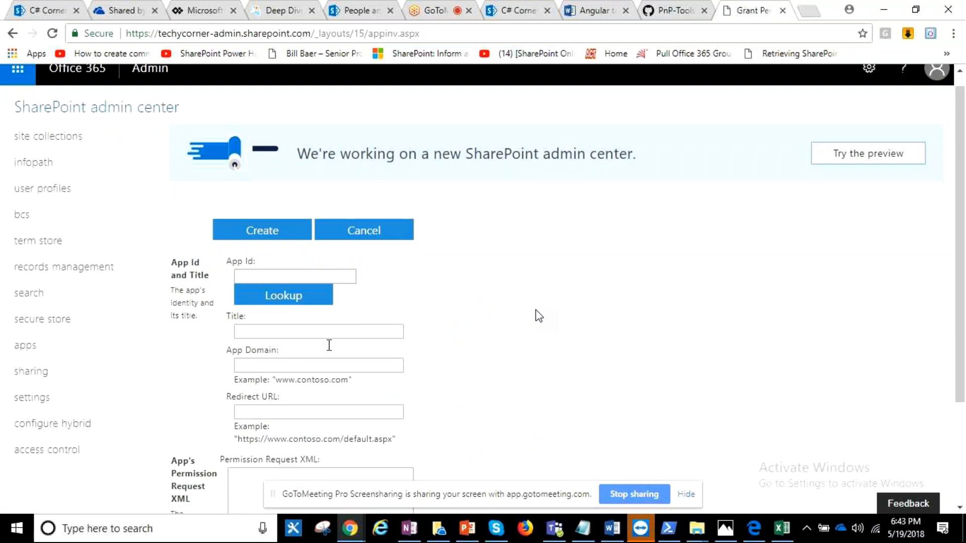
scroll(329, 345, down, 3)
click(583, 528)
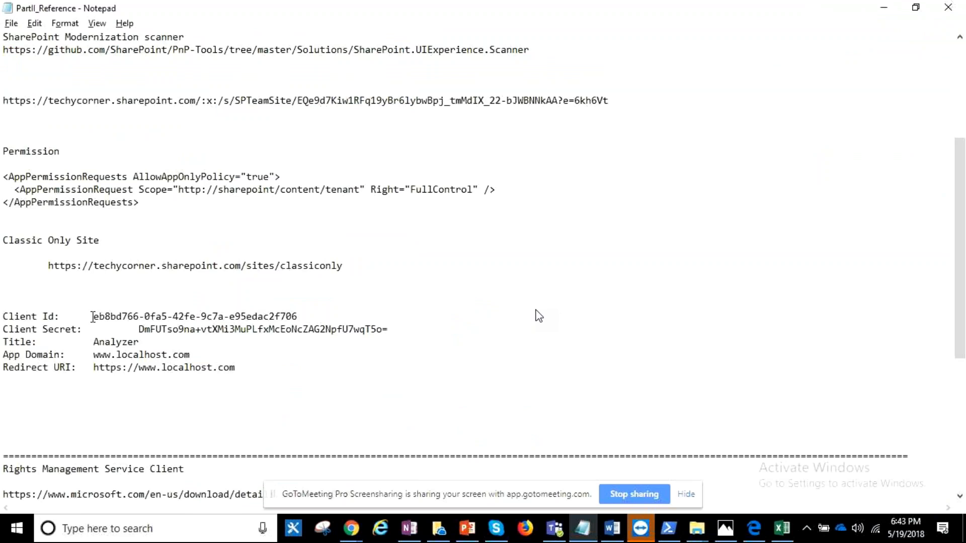
drag(92, 317, 303, 316)
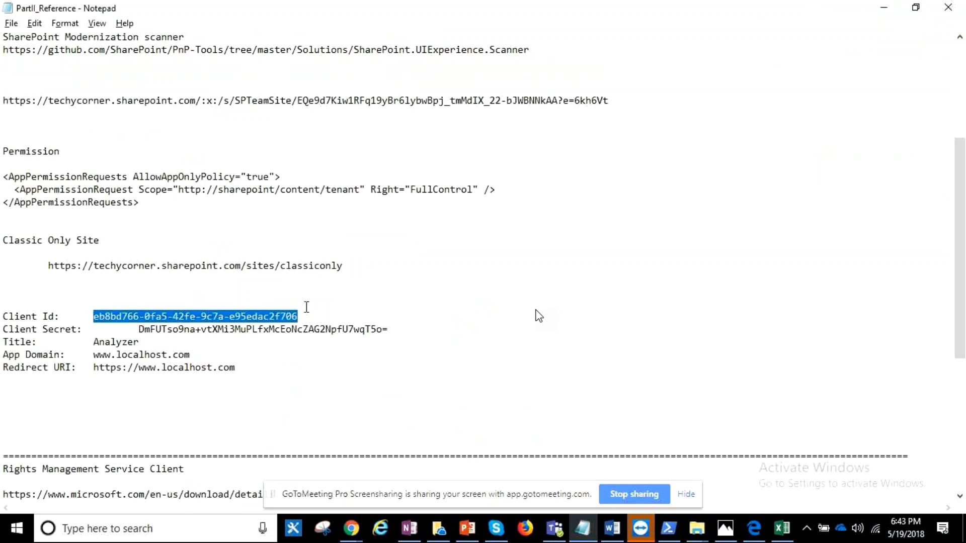
key(alt+Tab)
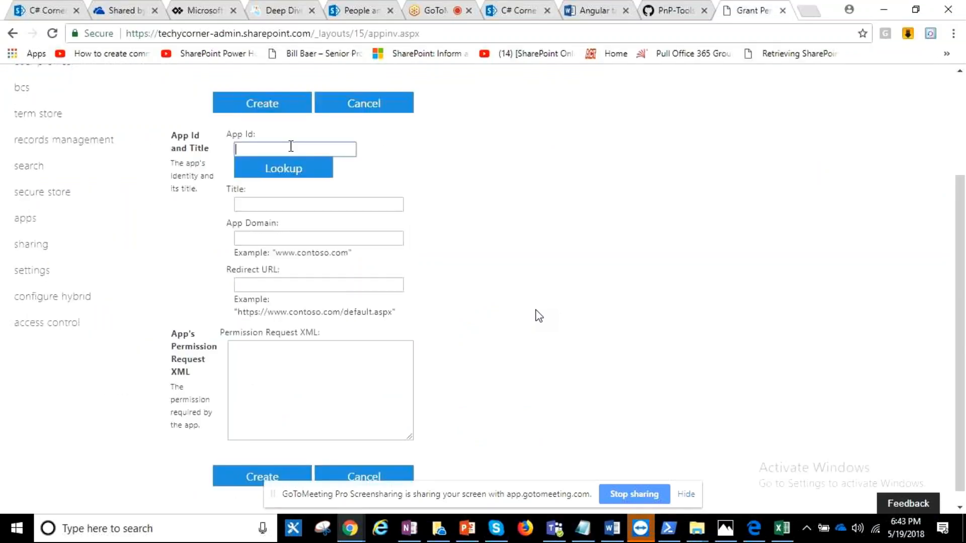
scroll(291, 180, up, 3)
key(ctrl+v)
click(283, 309)
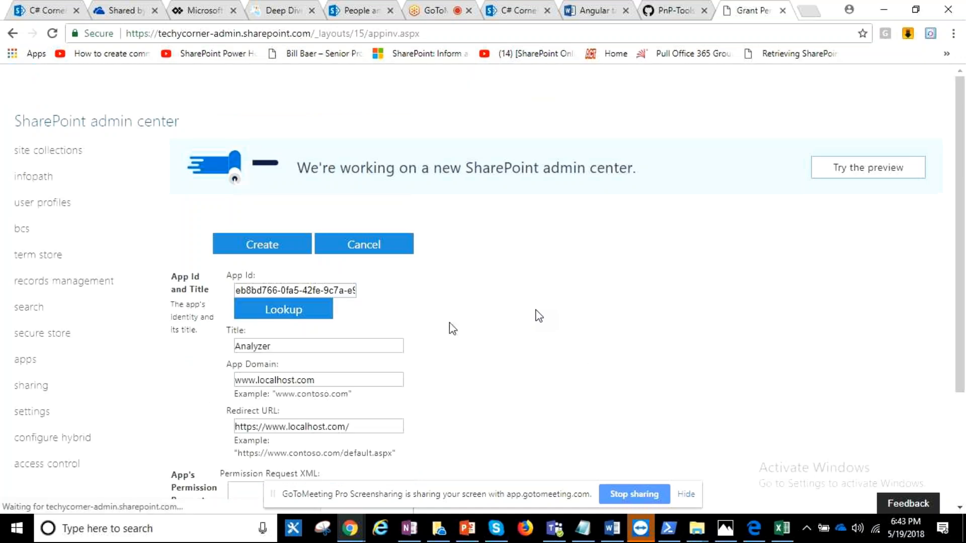
- Copy the AppPermissionRequests XML granting FullControl at tenant scope from the Notepad notes and return to the app permission form
scroll(399, 336, down, 3)
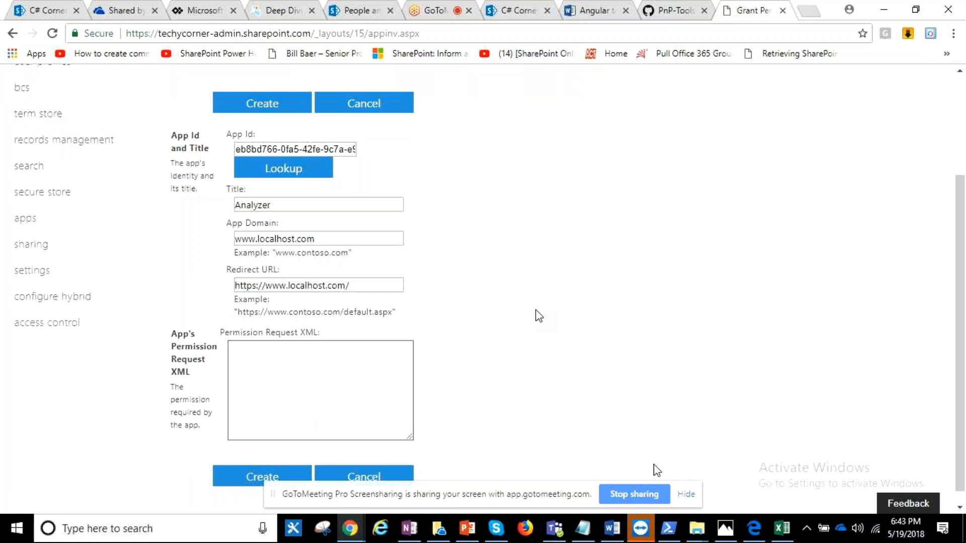
click(589, 529)
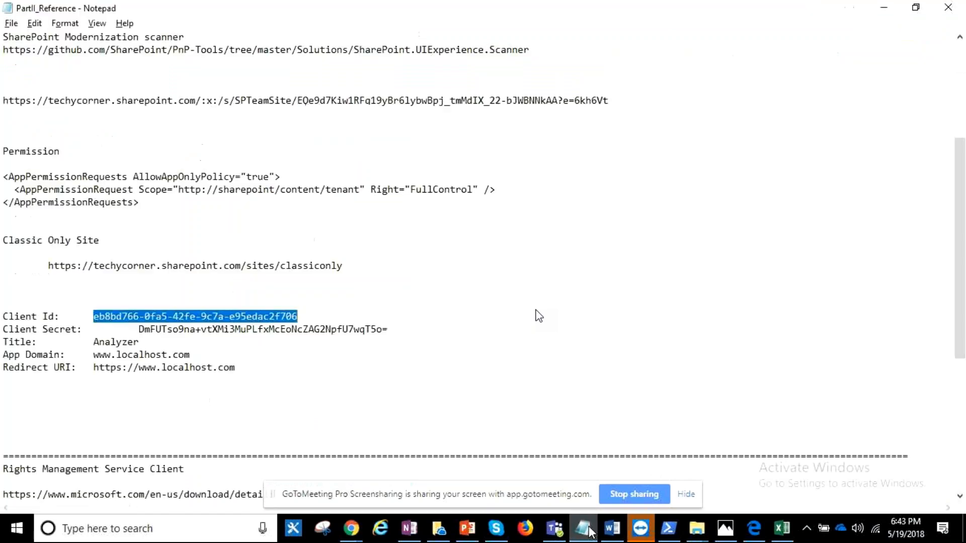
click(33, 212)
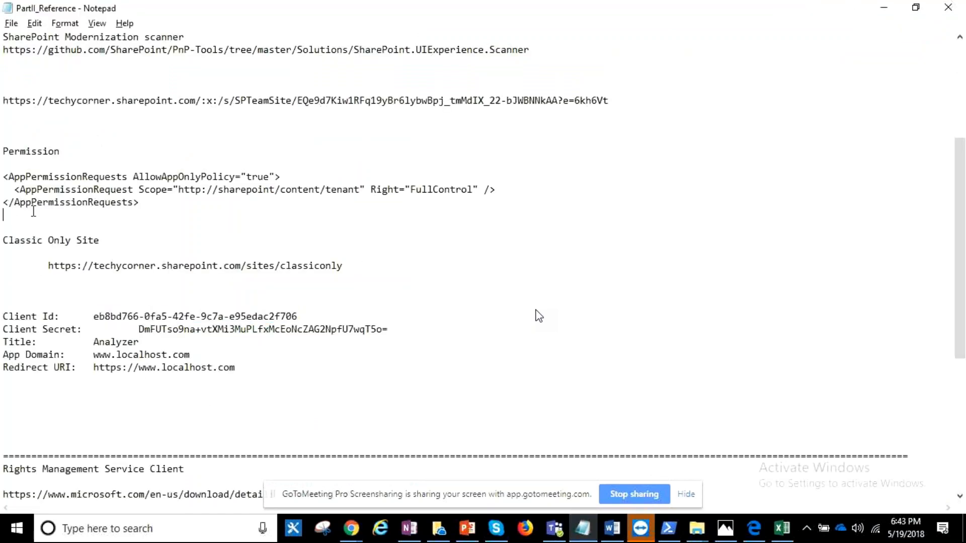
drag(33, 211, 3, 177)
key(ctrl+c)
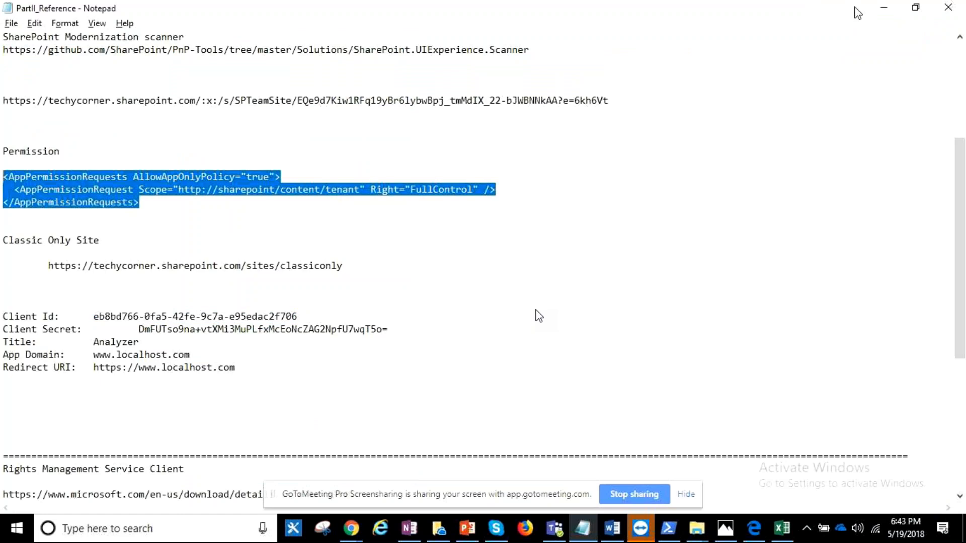
click(884, 8)
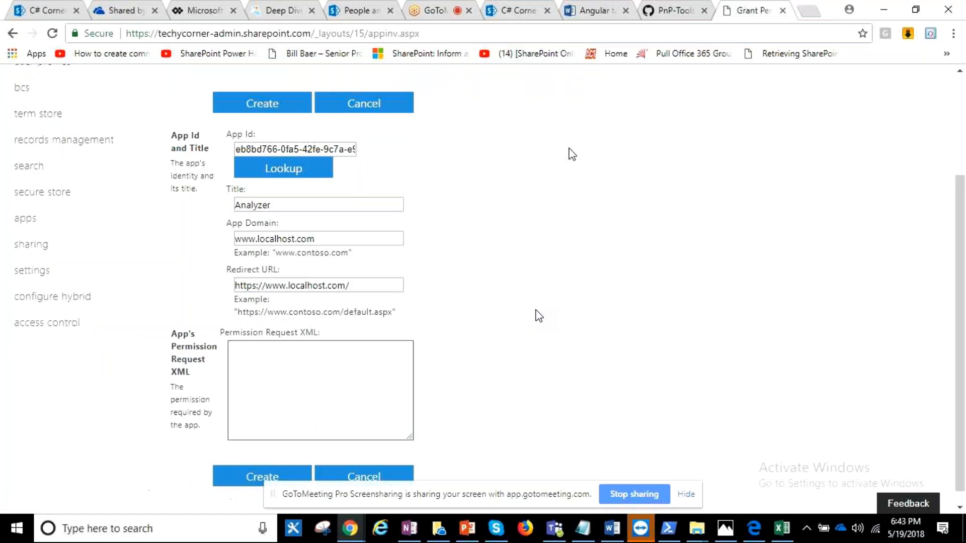
- Examine the scanner README's section on granting permissions to the created principal, including the required permission XML and consent dialog
click(674, 10)
scroll(297, 154, down, 10)
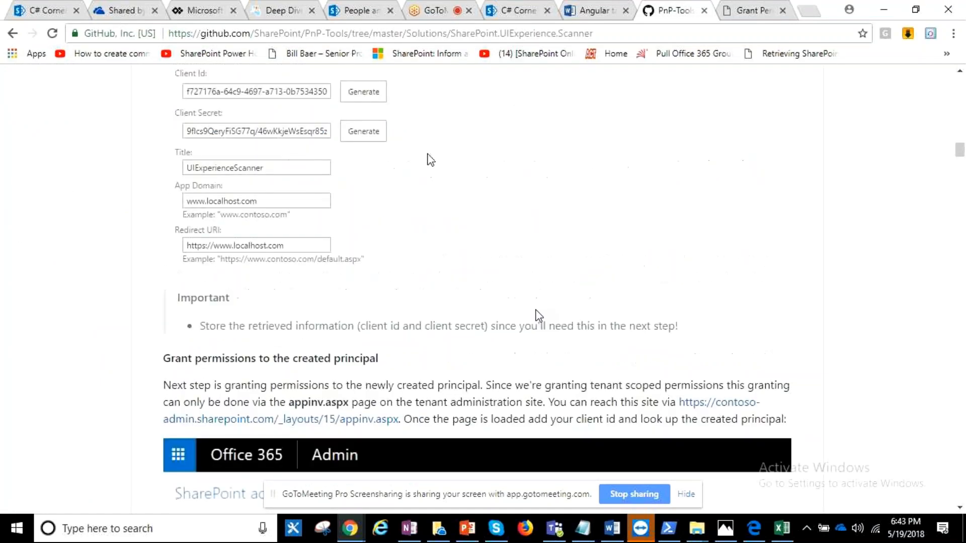
scroll(429, 159, down, 1)
scroll(394, 118, down, 1)
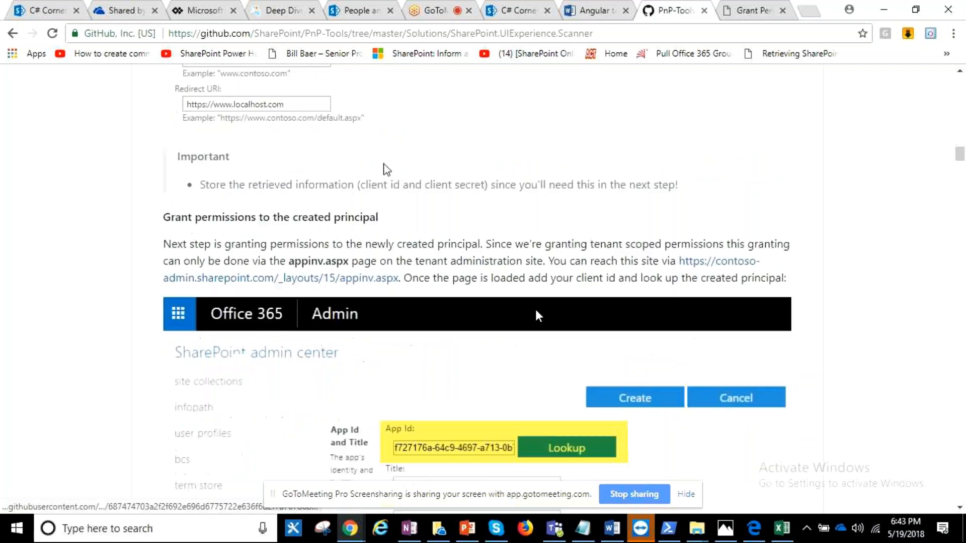
scroll(384, 169, down, 7)
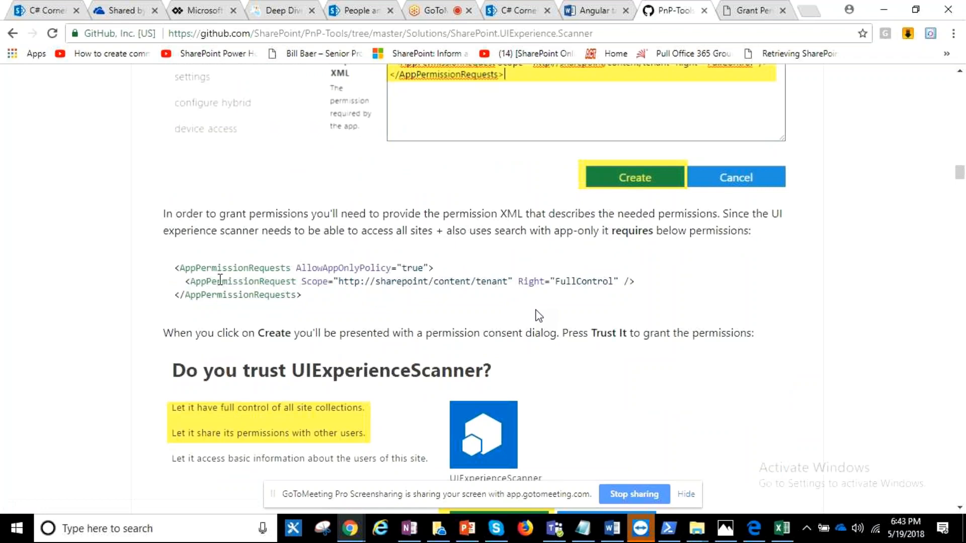
- Paste the AppPermissionRequests XML, granting FullControl at tenant scope with AllowAppOnlyPolicy true, into the app's Permission Request XML on the appinv.aspx form
scroll(220, 280, up, 4)
click(750, 11)
click(300, 349)
key(ctrl+v)
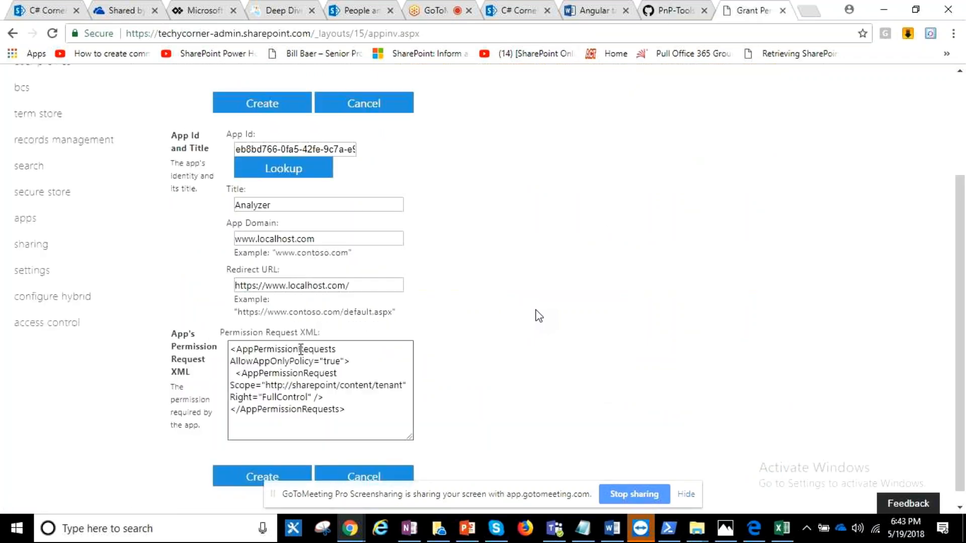
drag(238, 363, 314, 360)
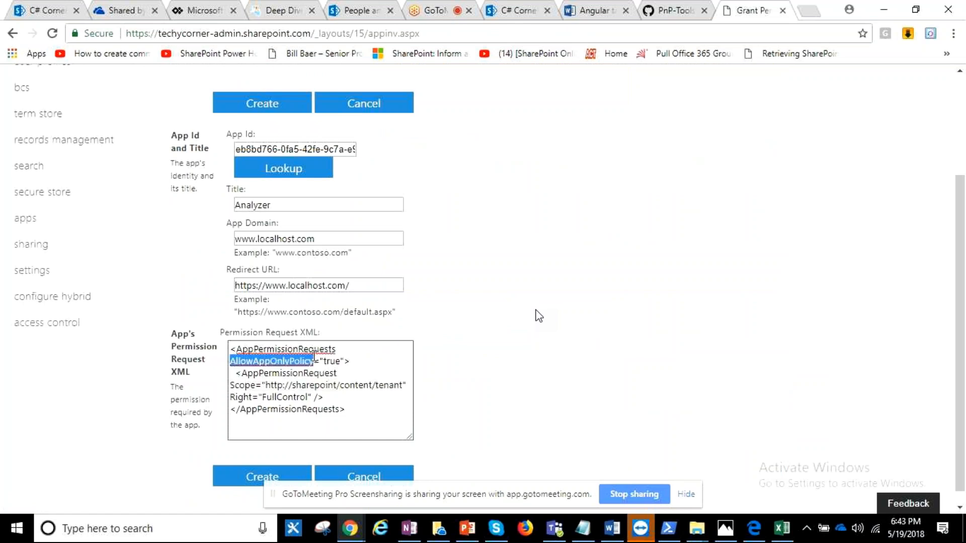
- Create the permission request for the Analyzer app and trust it in the consent dialog
scroll(314, 356, down, 1)
click(262, 463)
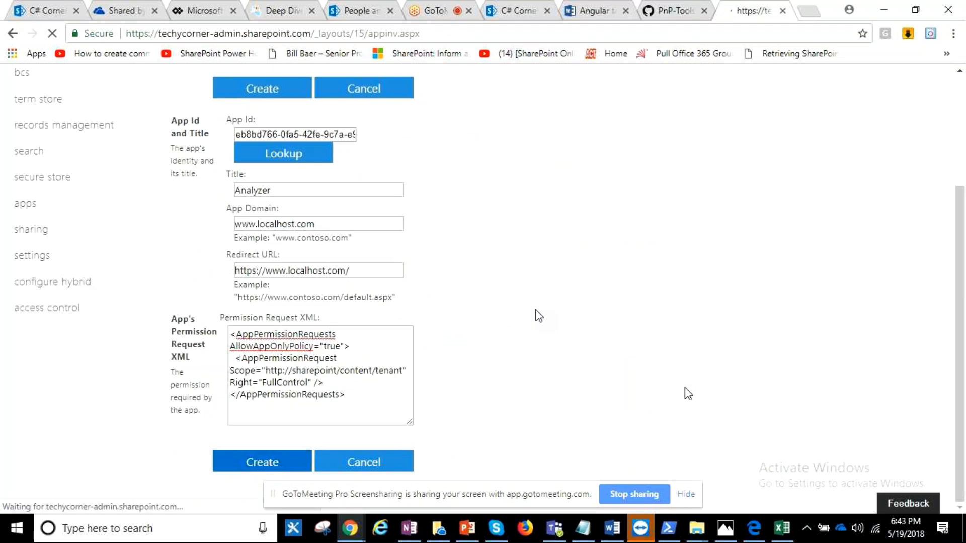
click(484, 408)
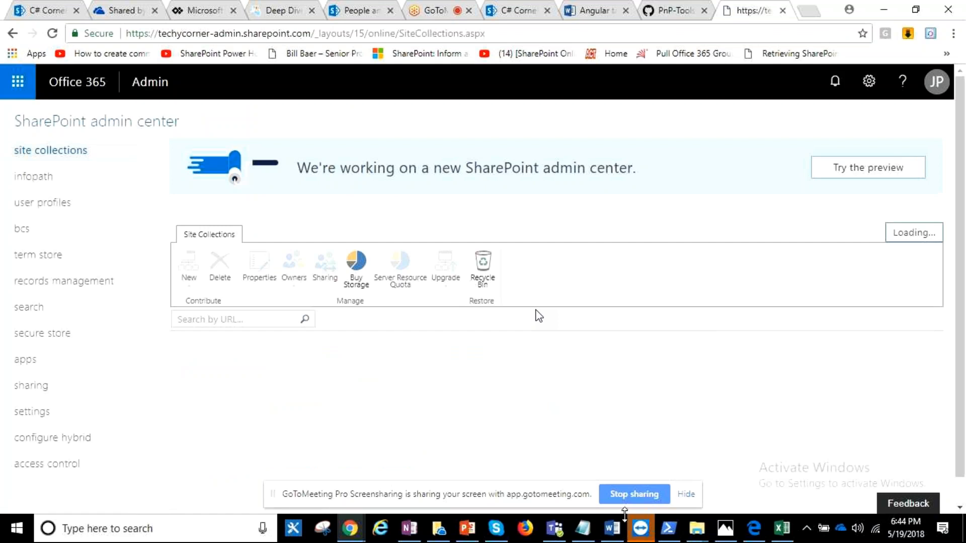
- Examine the scanner README's section on scanning a SharePoint Online environment, including the command syntax and sample
click(660, 7)
scroll(505, 239, up, 8)
scroll(507, 235, up, 2)
scroll(507, 232, down, 7)
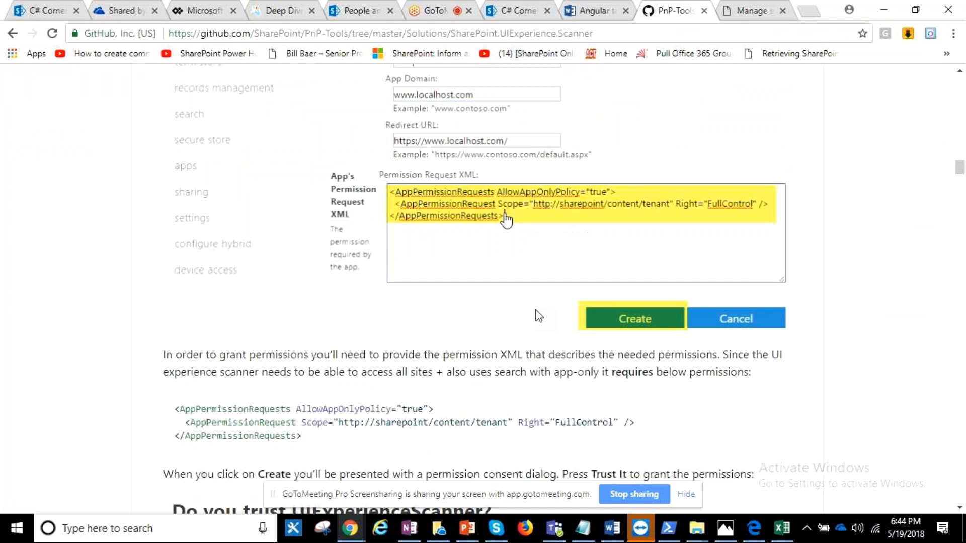
scroll(539, 316, down, 10)
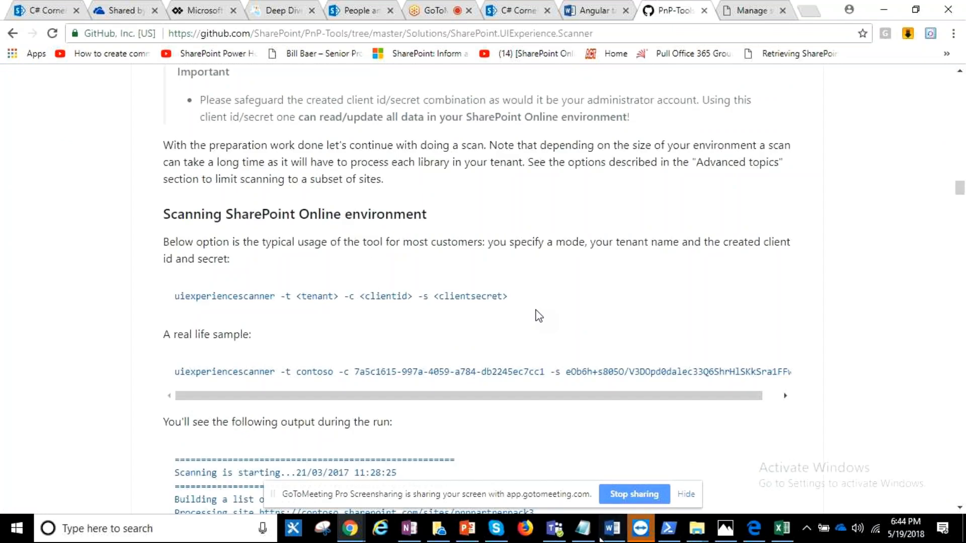
- Review the SharePoint Modernization Scanner command in the Notepad notes, checking its executable, tenant name, client ID and client secret parameters
click(583, 528)
scroll(539, 316, up, 2)
drag(3, 74, 205, 79)
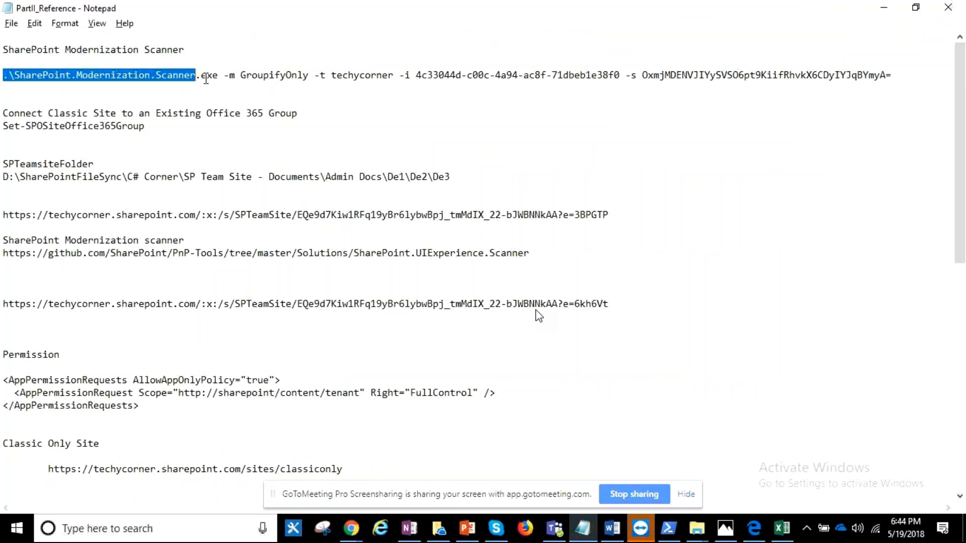
click(194, 86)
double_click(381, 74)
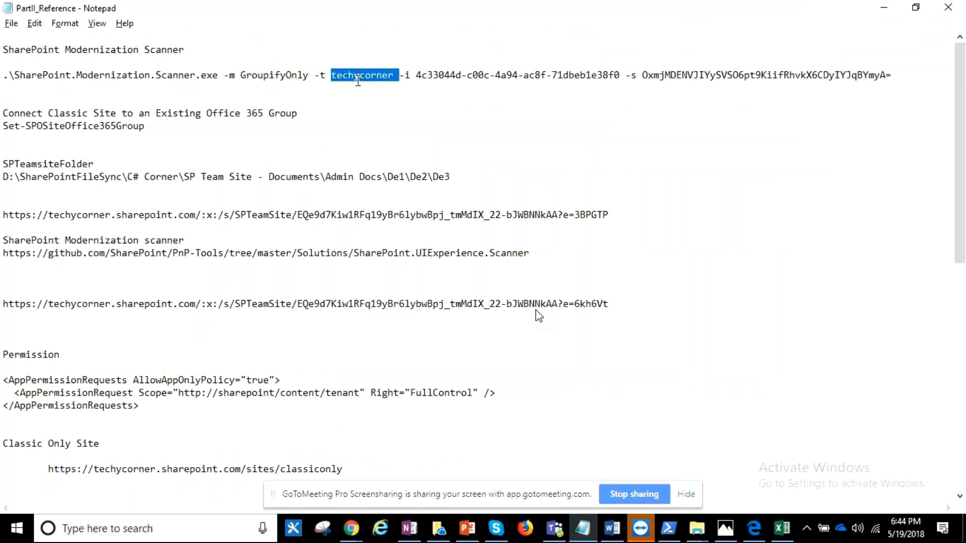
click(462, 75)
drag(415, 75, 845, 70)
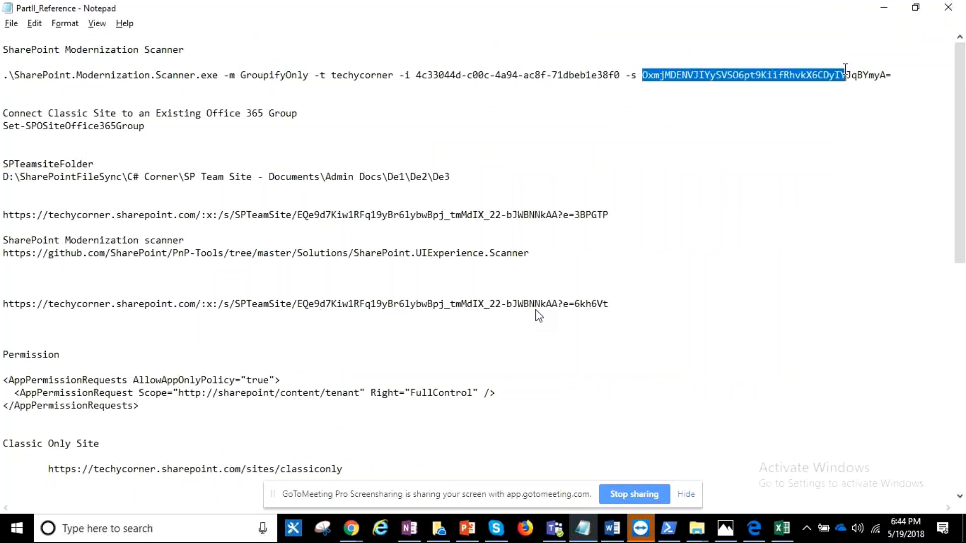
click(754, 111)
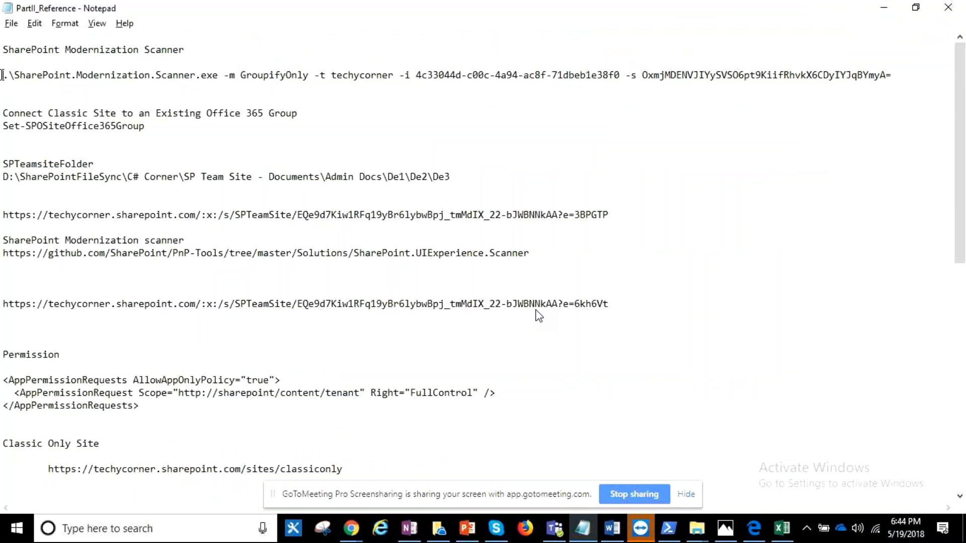
- Copy the scanner command from Notepad and run it in SharePoint Online Management Shell with mode GroupifyOnly, tenant techycorner, the client ID and client secret
drag(3, 75, 902, 72)
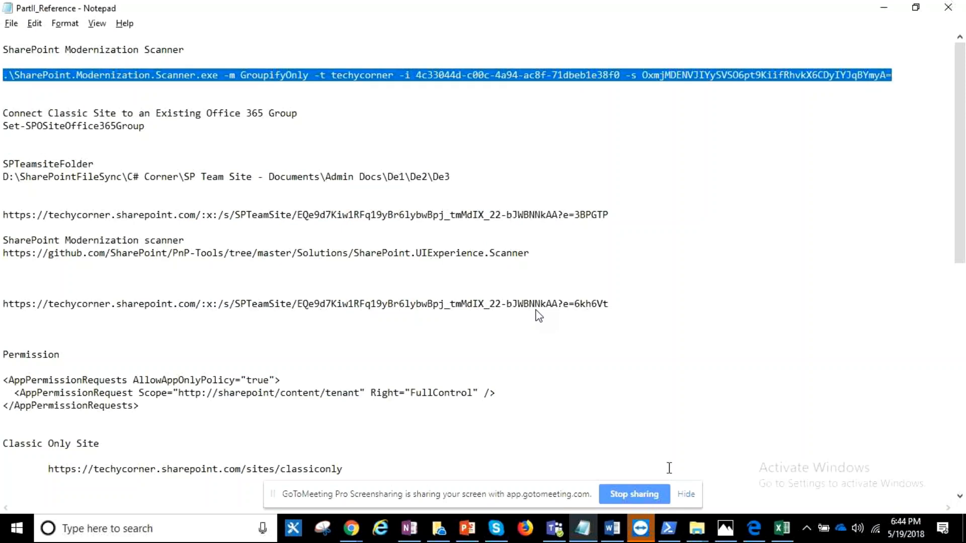
click(669, 529)
scroll(537, 314, down, 10)
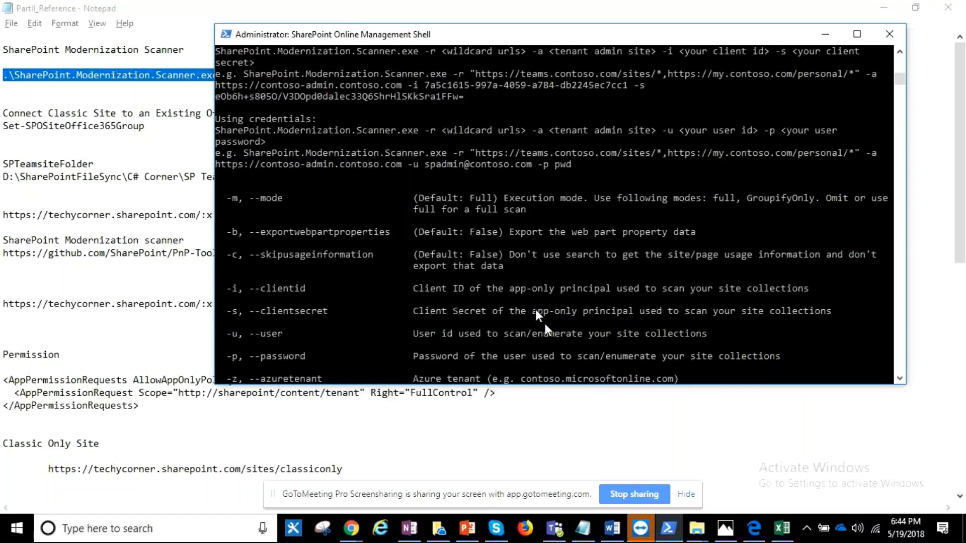
scroll(538, 315, down, 5)
right_click(539, 317)
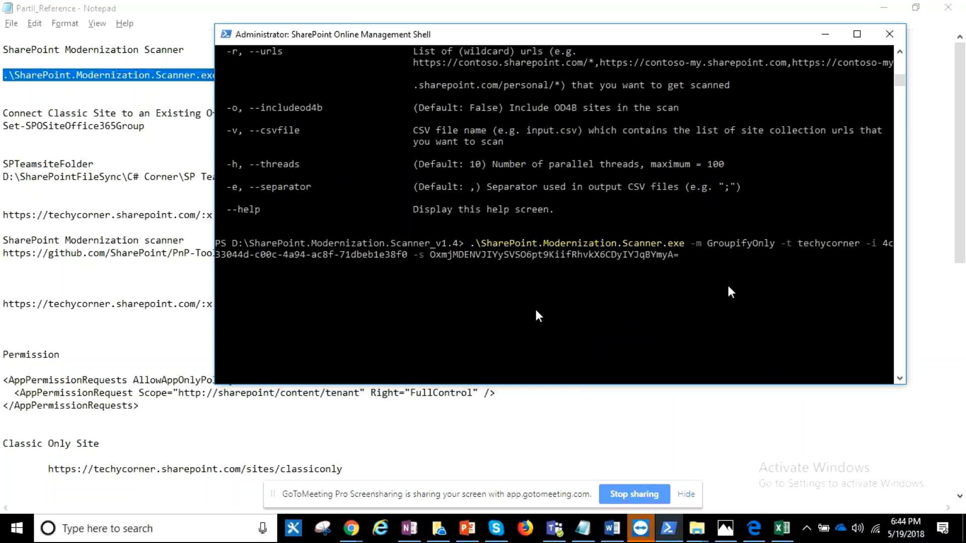
key(Return)
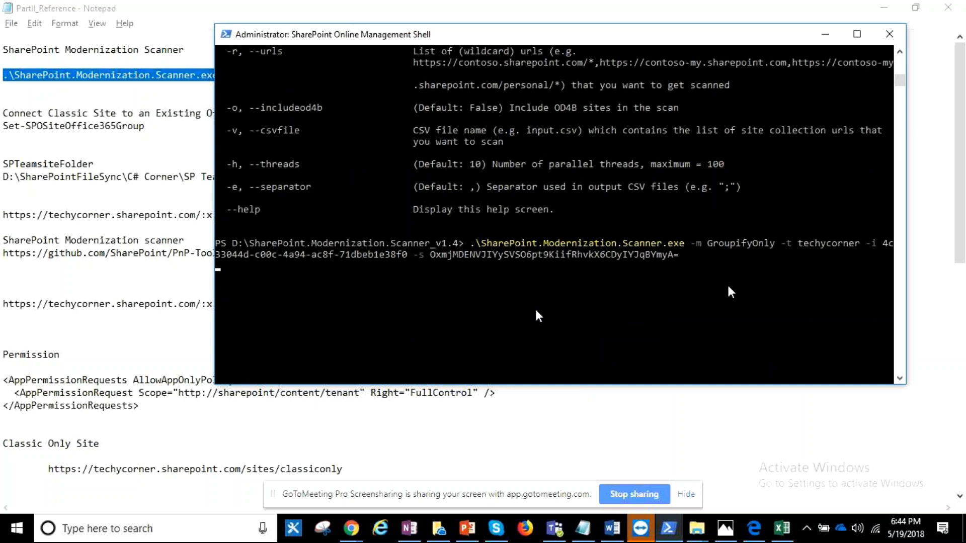
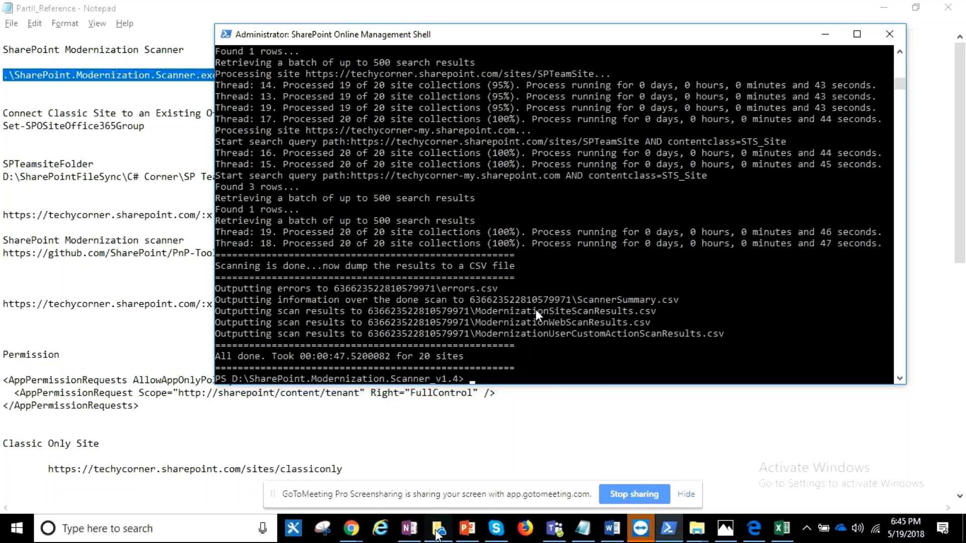
mouse_move(698, 537)
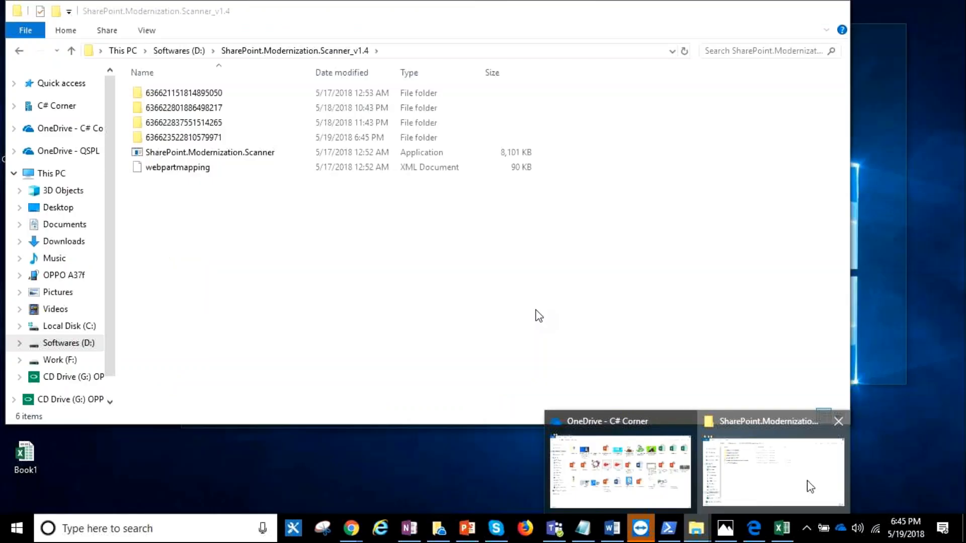
click(810, 486)
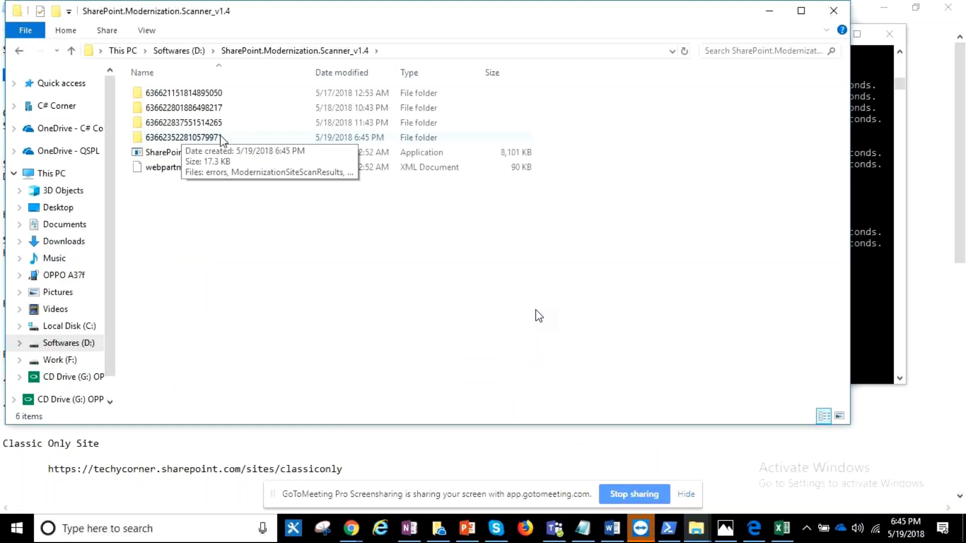
click(249, 138)
double_click(249, 137)
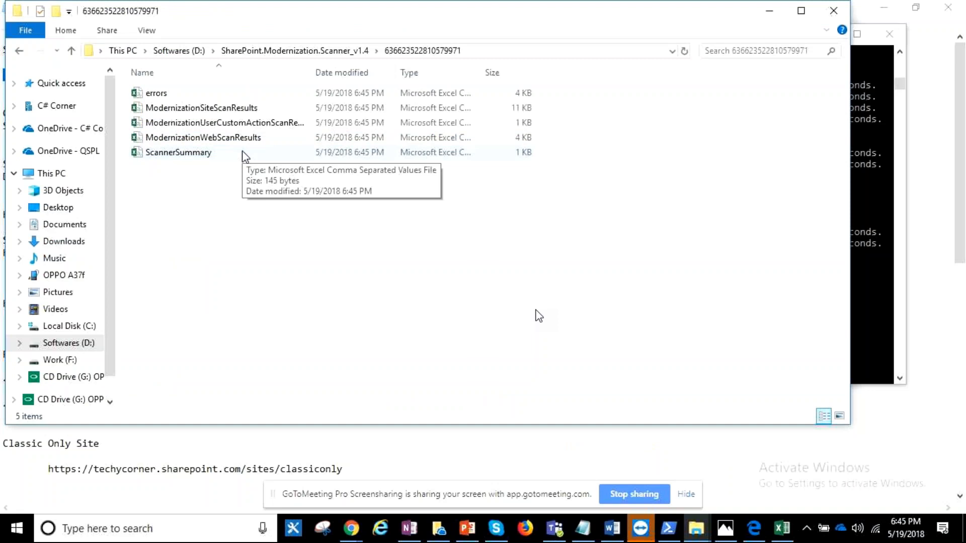
click(227, 99)
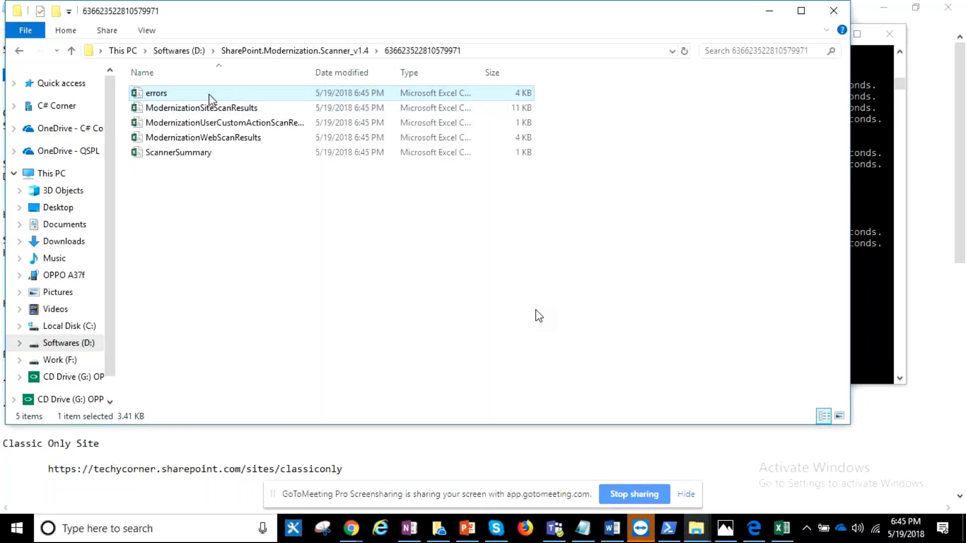
click(280, 109)
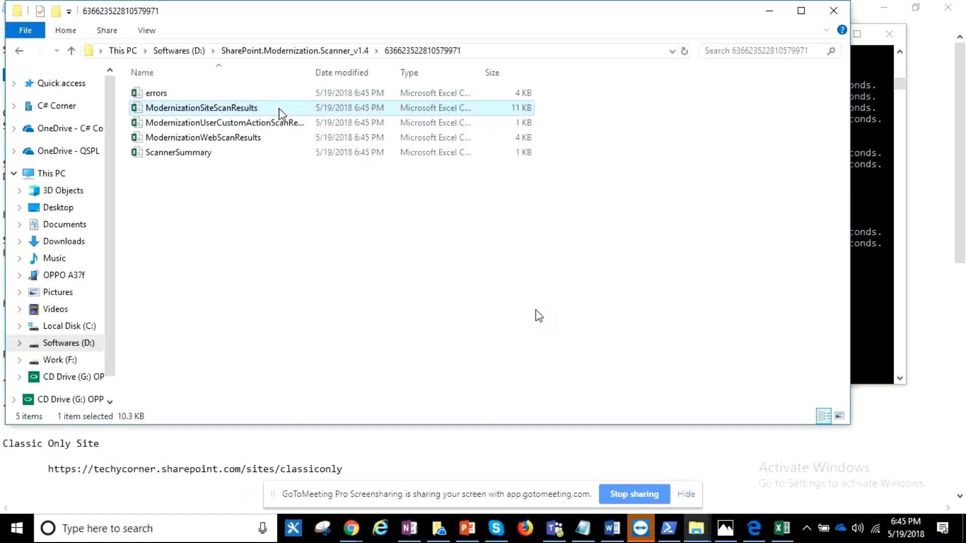
click(278, 107)
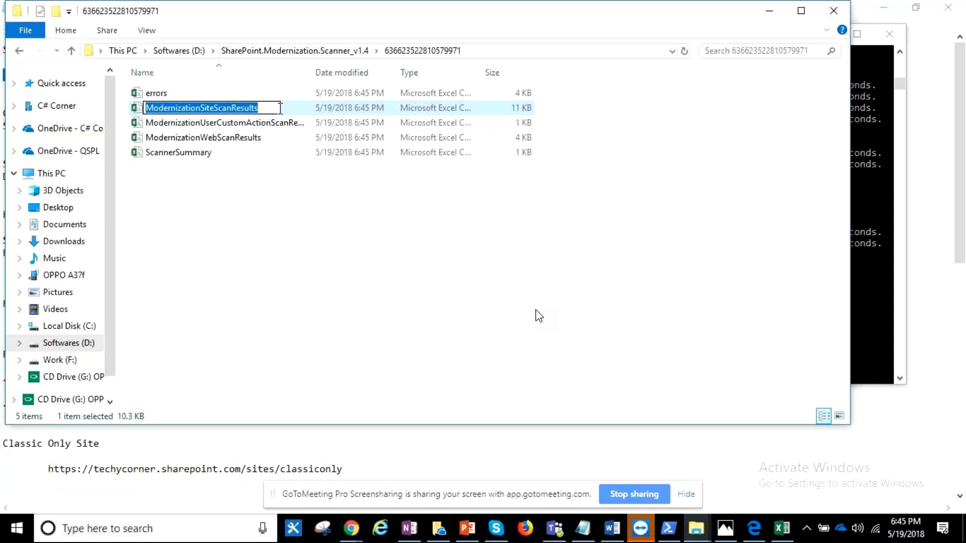
double_click(284, 108)
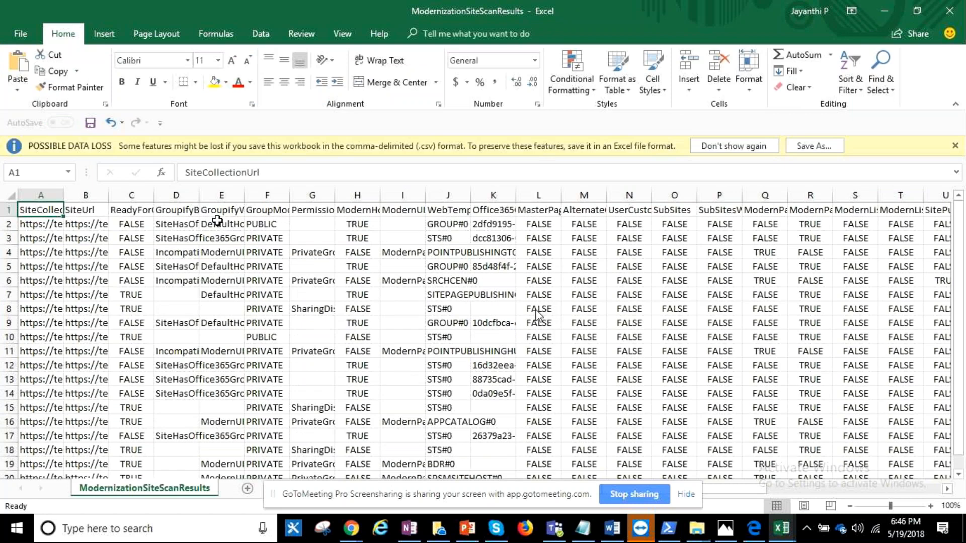
- Widen the SiteCollectionUrl and ReadyForGroupify columns and check which site collections are ready for groupify
double_click(62, 190)
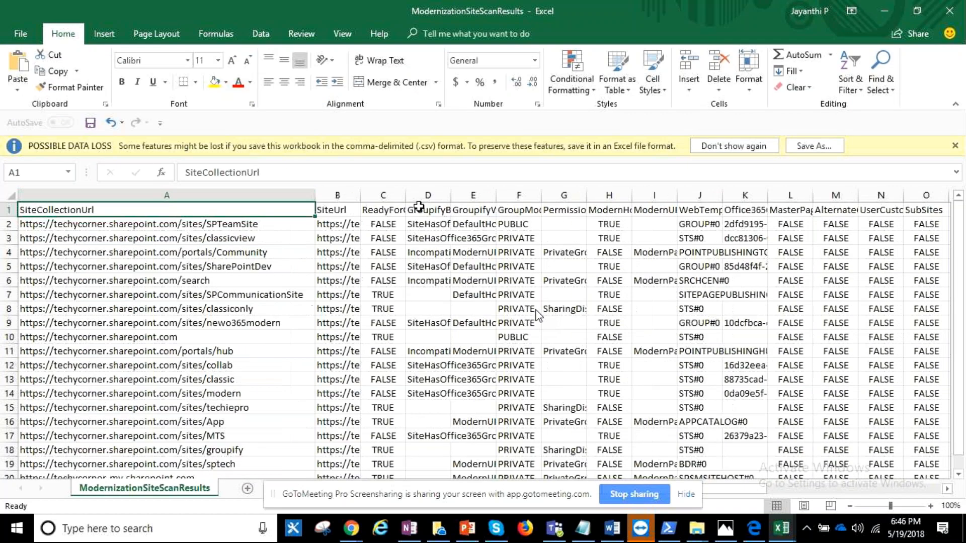
drag(405, 195, 549, 172)
click(459, 211)
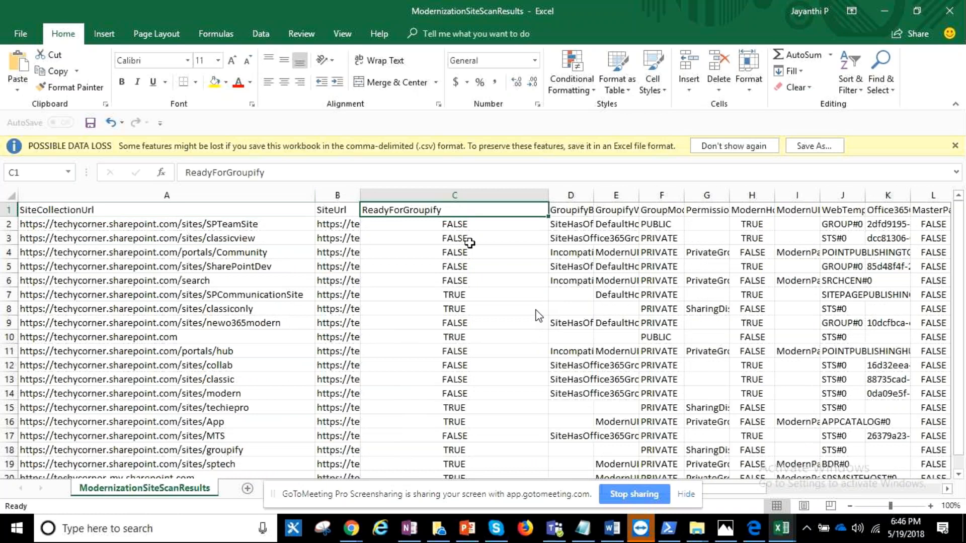
scroll(470, 243, down, 2)
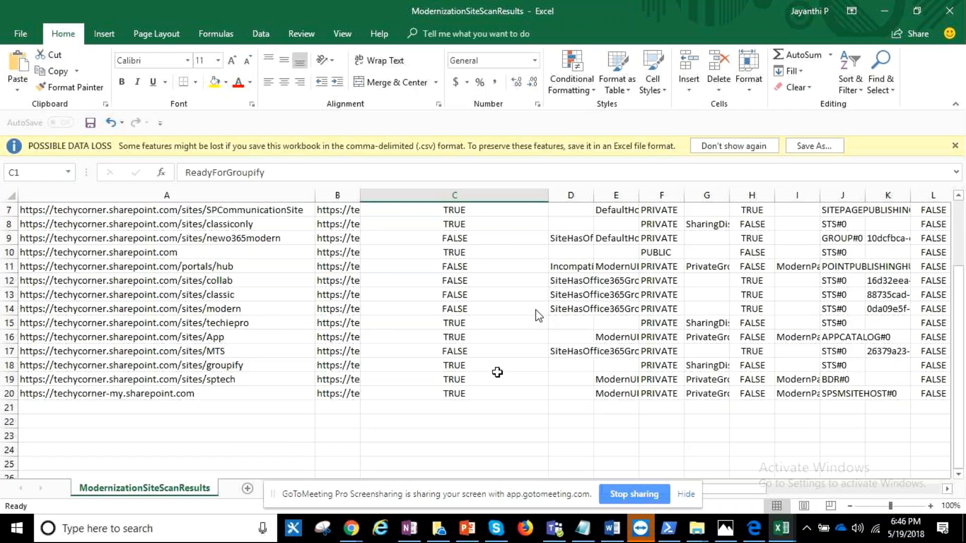
scroll(497, 372, up, 1)
click(482, 267)
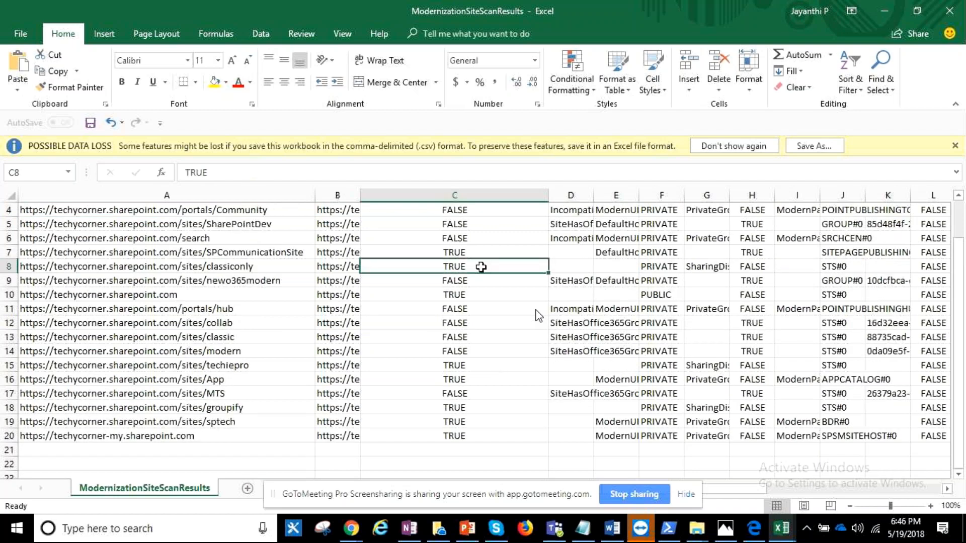
scroll(481, 267, up, 1)
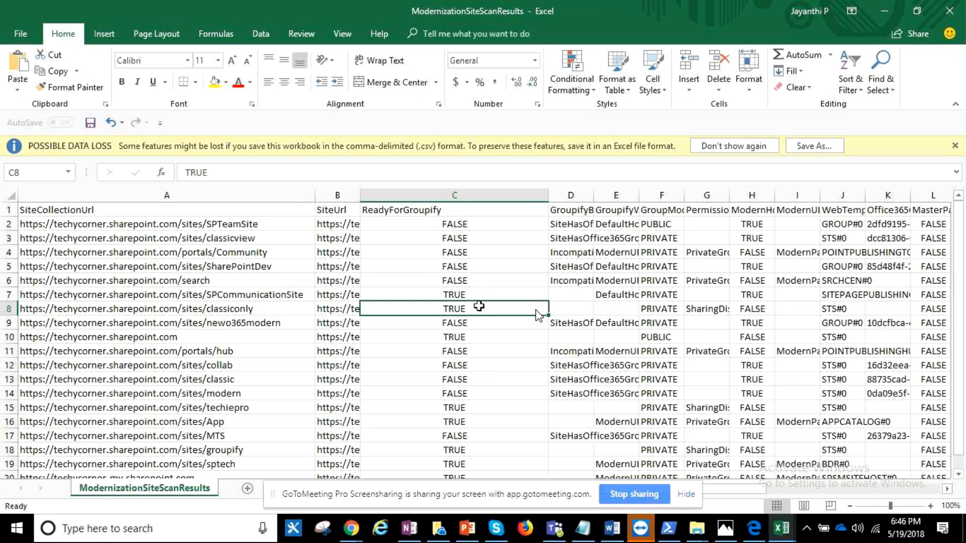
click(288, 296)
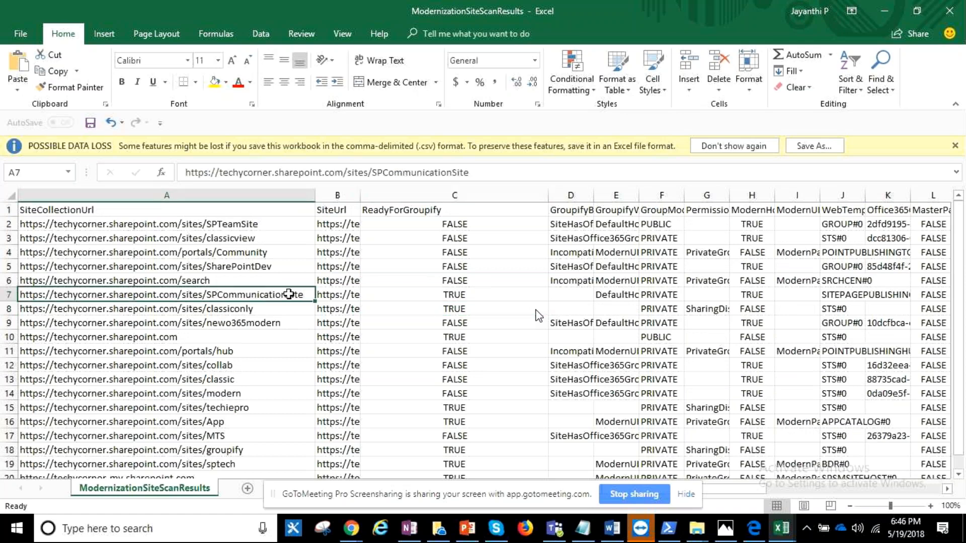
scroll(289, 295, down, 1)
- Widen the GroupifyBlockers column and inspect the blockers reported for the individual sites
drag(593, 187, 719, 199)
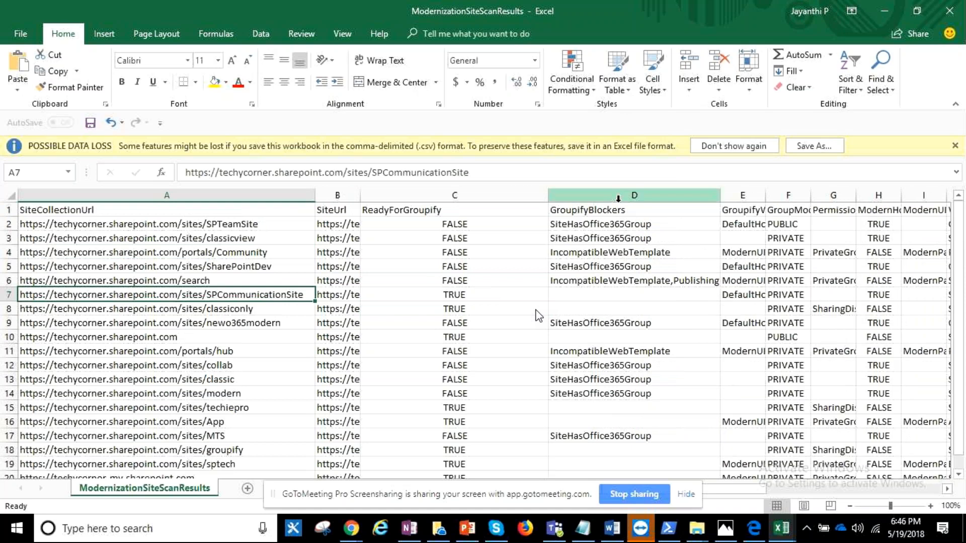
click(598, 251)
click(600, 228)
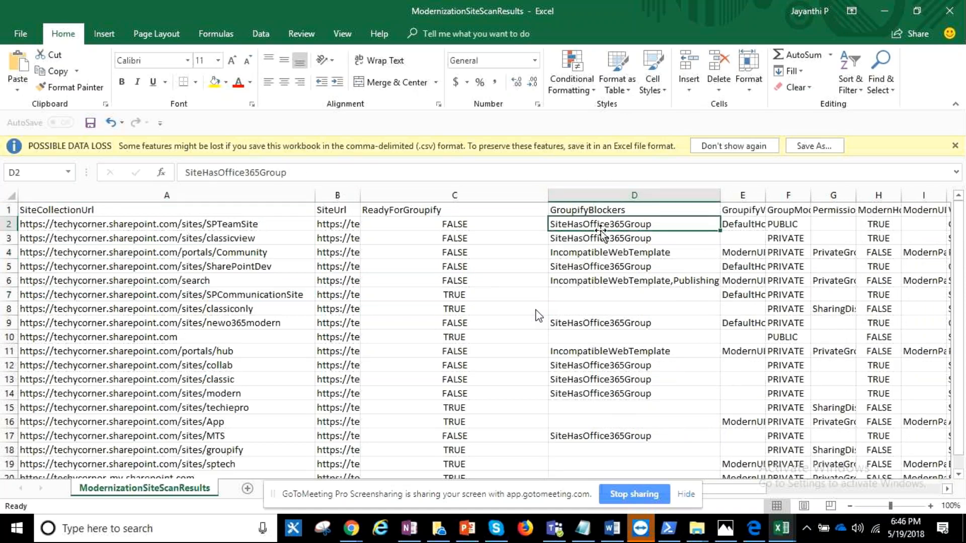
click(574, 282)
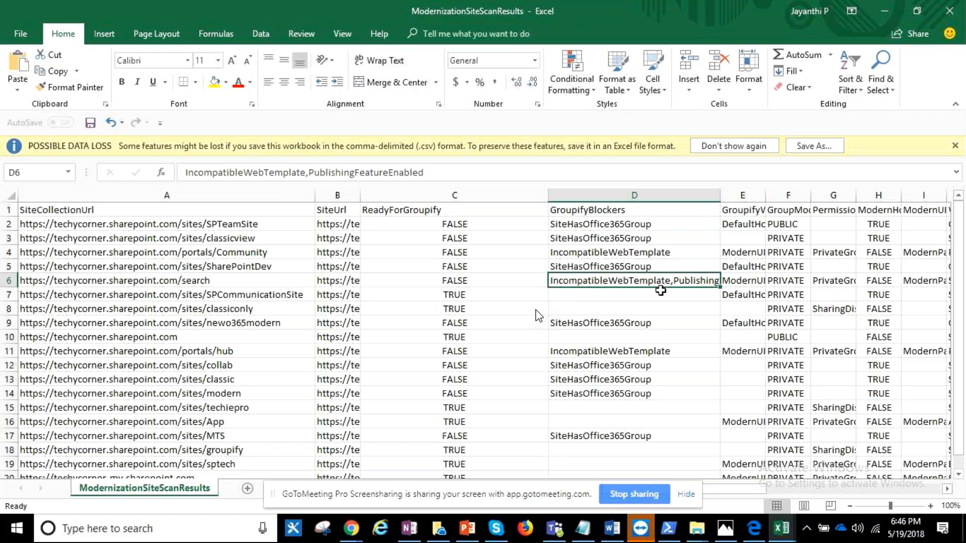
scroll(612, 287, down, 1)
scroll(610, 301, up, 1)
click(680, 350)
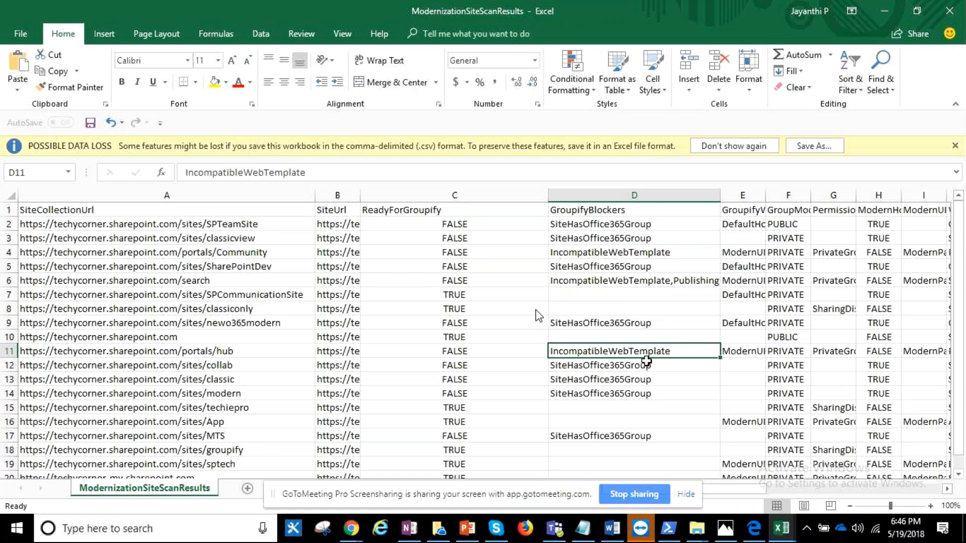
- Narrow the ReadyForGroupify column slightly and widen the GroupifyWarnings and GroupMode columns so their headings can be read
drag(540, 200, 493, 200)
drag(711, 195, 769, 195)
click(708, 227)
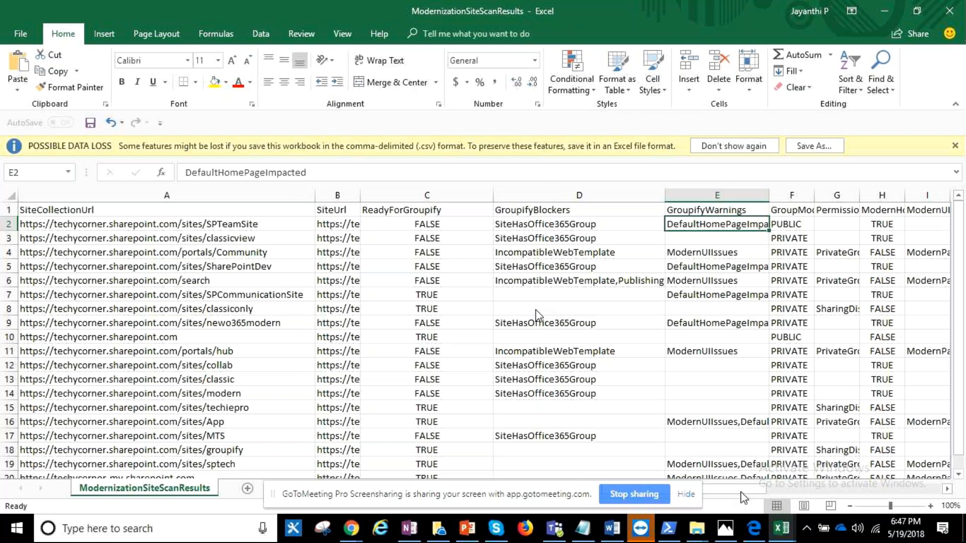
drag(741, 492, 762, 494)
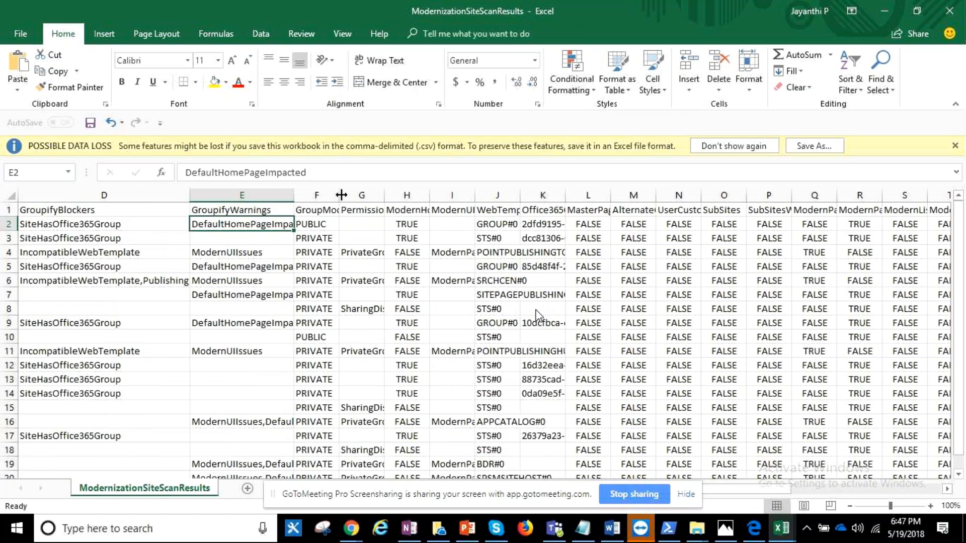
drag(341, 195, 400, 196)
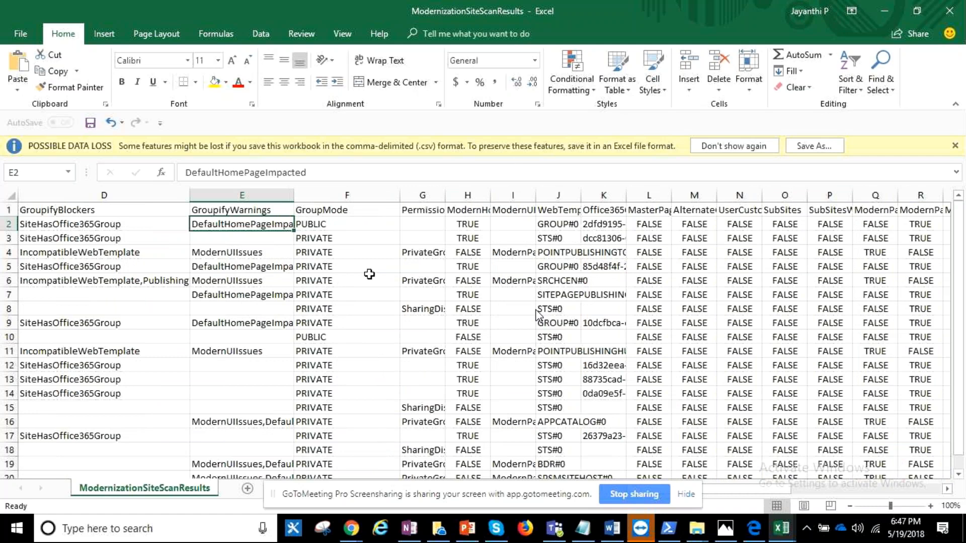
drag(726, 490, 705, 492)
- Copy the classiconly site collection URL from the SiteCollectionUrl column
scroll(199, 422, down, 2)
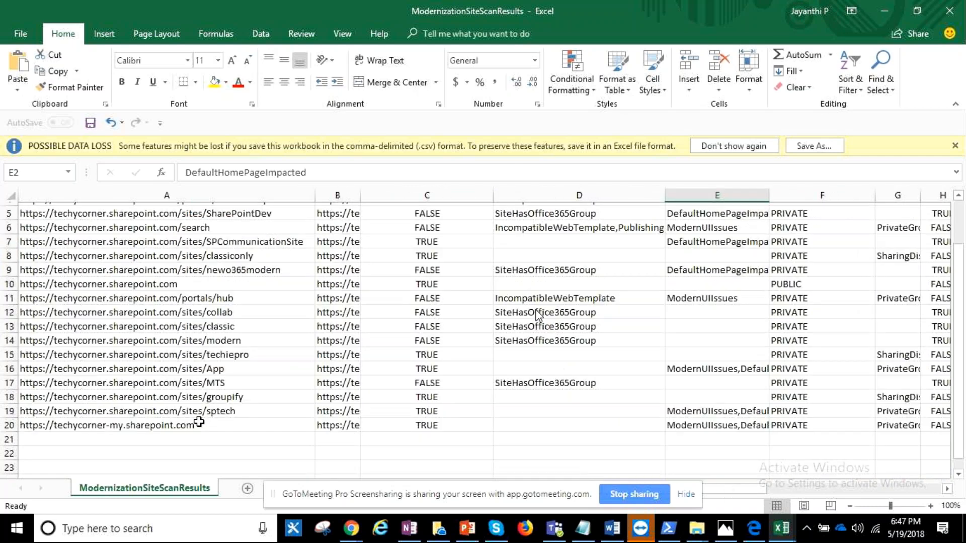
scroll(198, 422, up, 1)
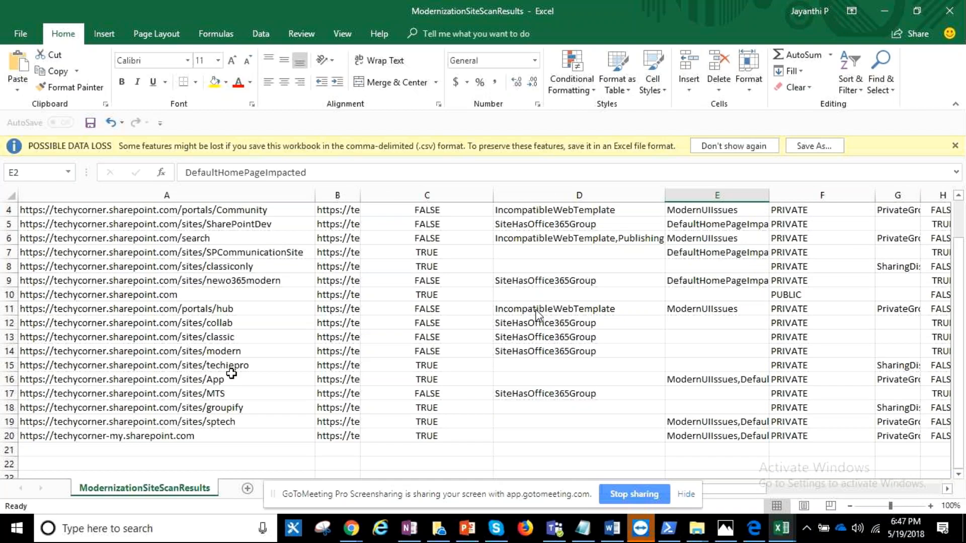
click(269, 271)
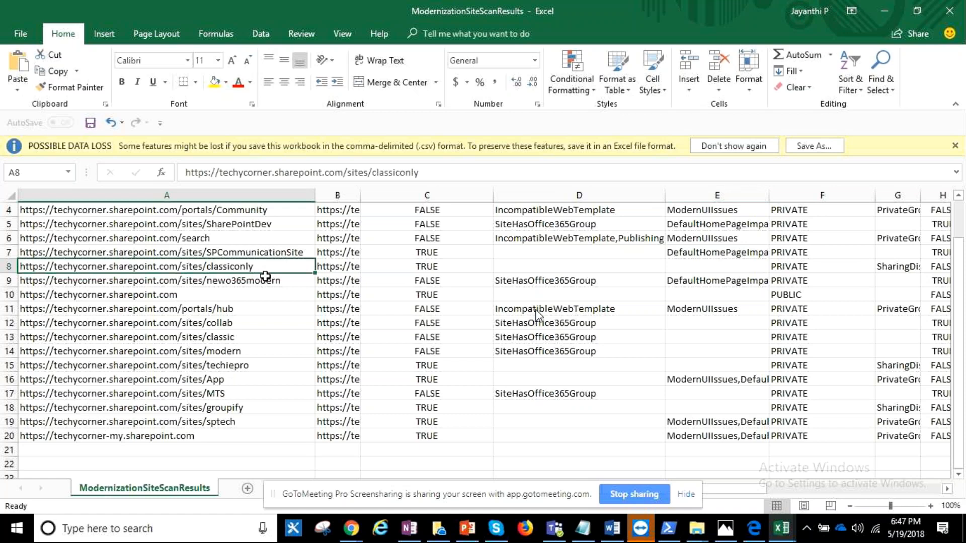
key(ctrl+c)
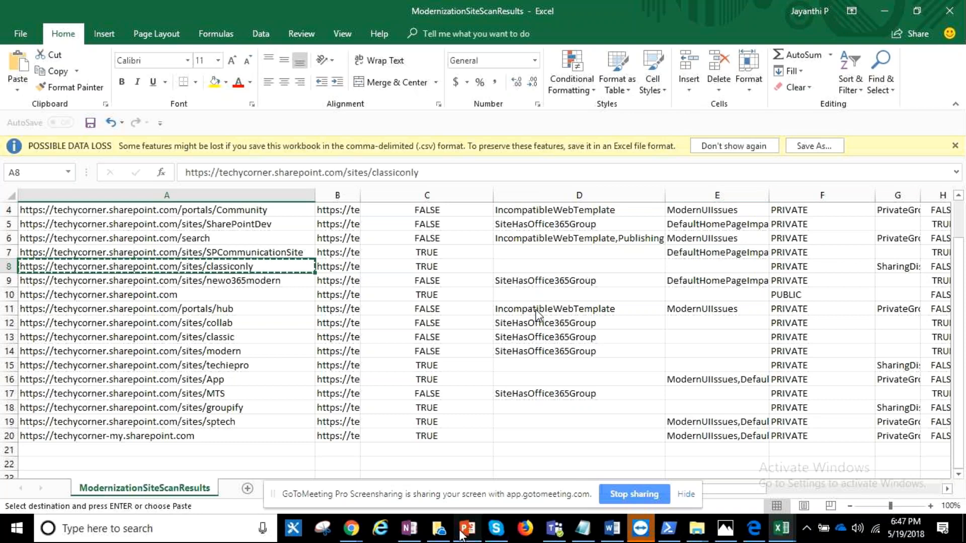
- Switch to Chrome and open the copied classiconly site URL in a new tab
mouse_move(350, 528)
mouse_move(334, 485)
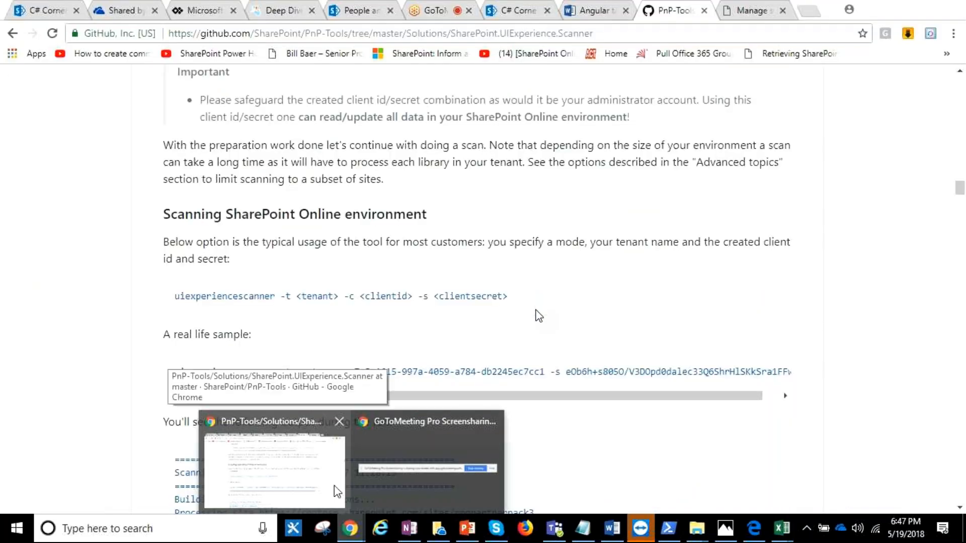
click(334, 485)
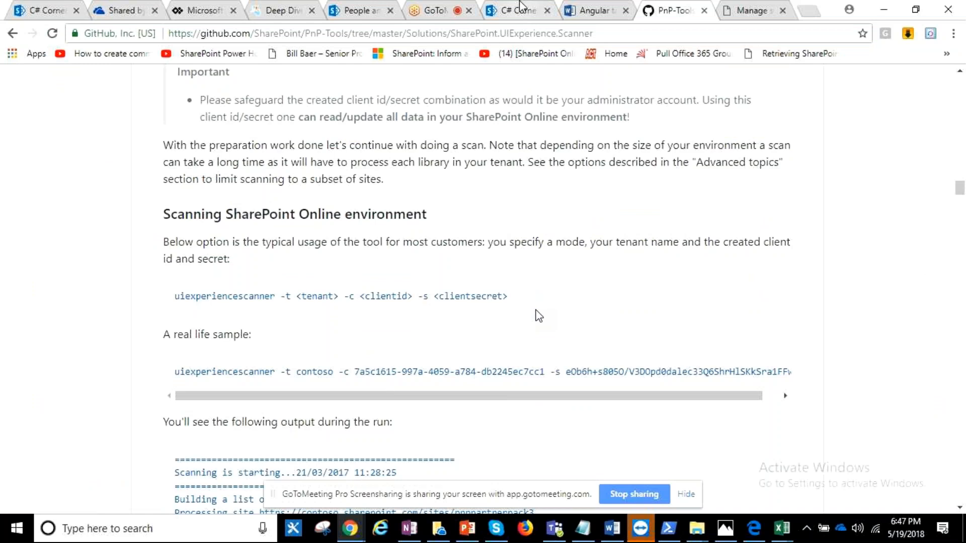
click(521, 7)
click(47, 10)
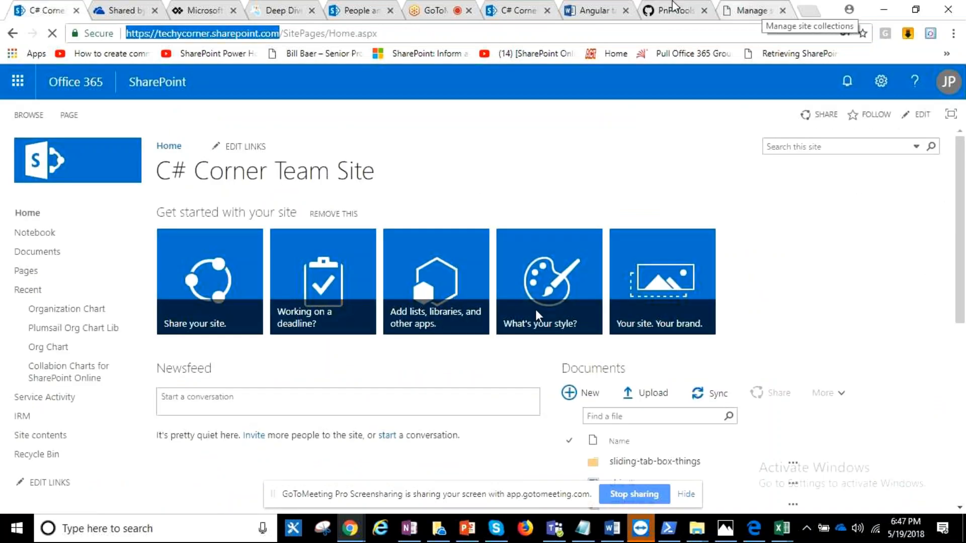
click(537, 8)
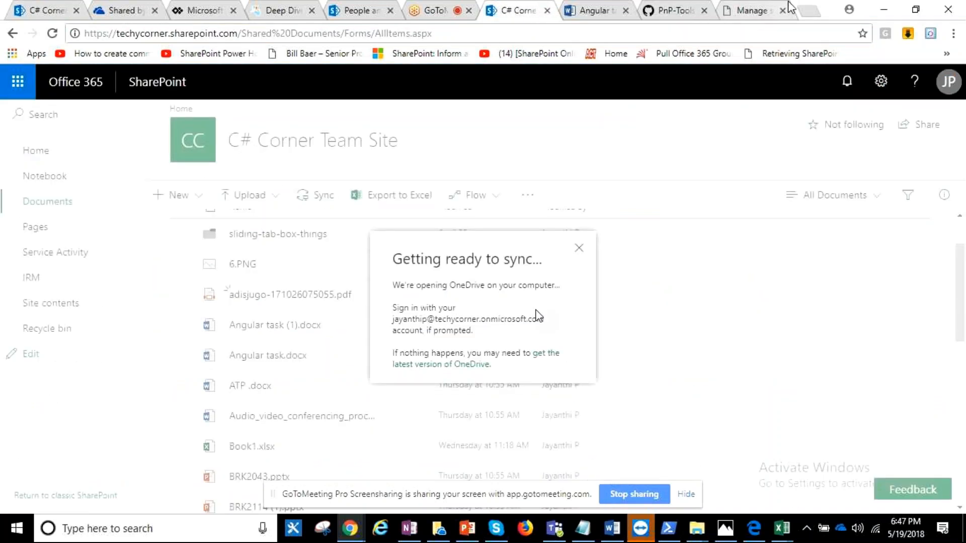
click(805, 10)
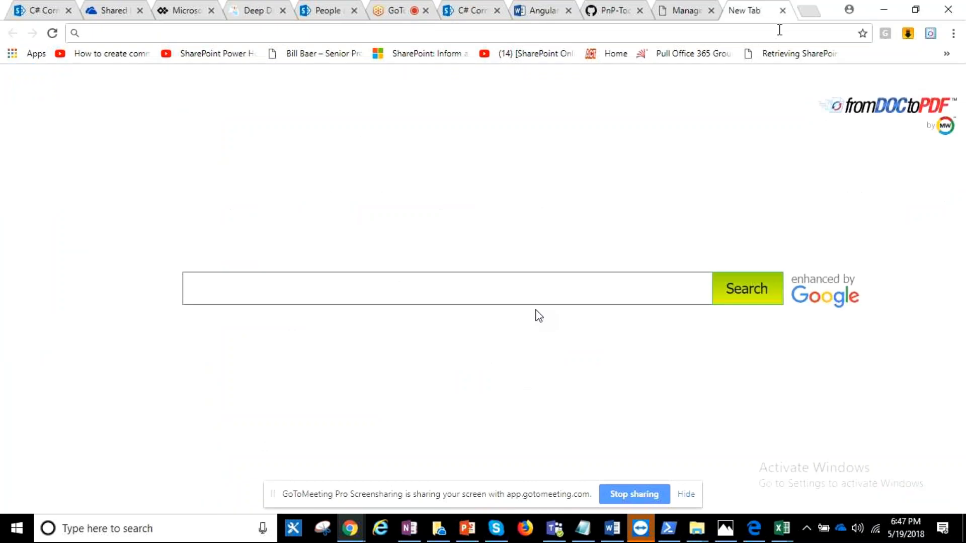
key(ctrl+v)
key(Return)
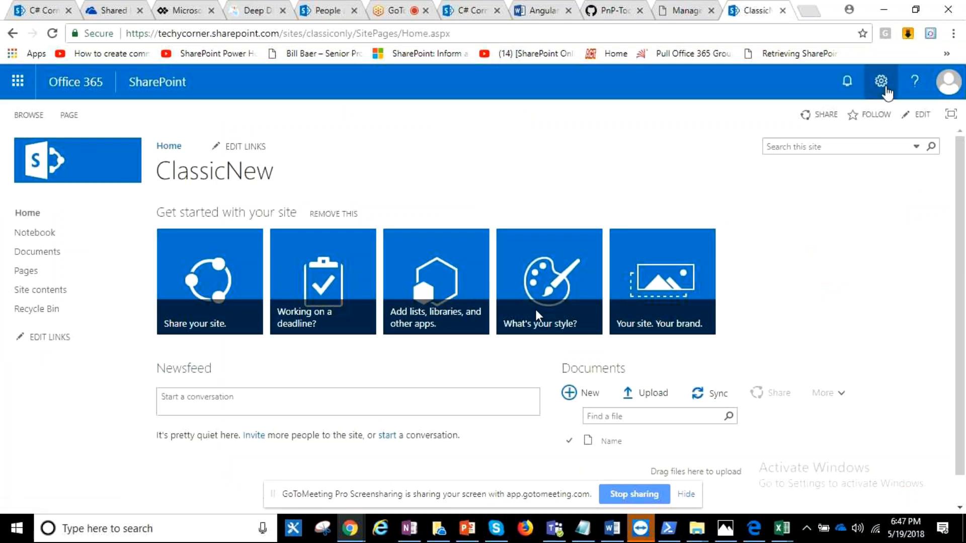
- Open the classiconly site's permissions page from its site settings to review the existing groups
click(881, 81)
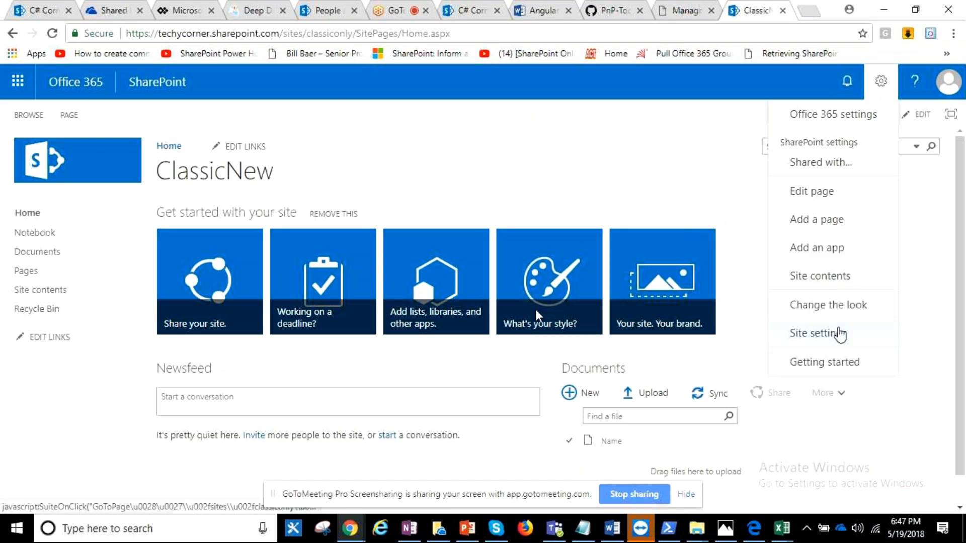
click(839, 334)
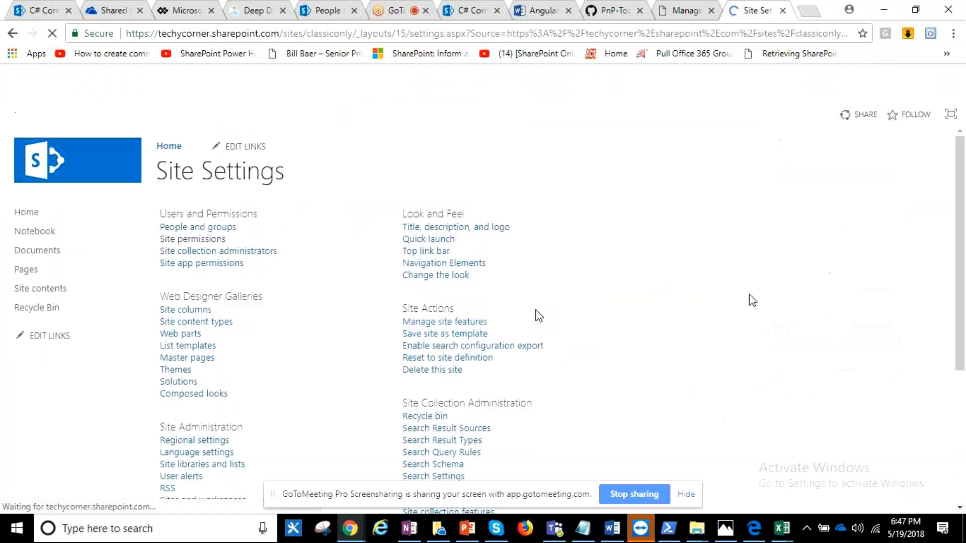
click(285, 260)
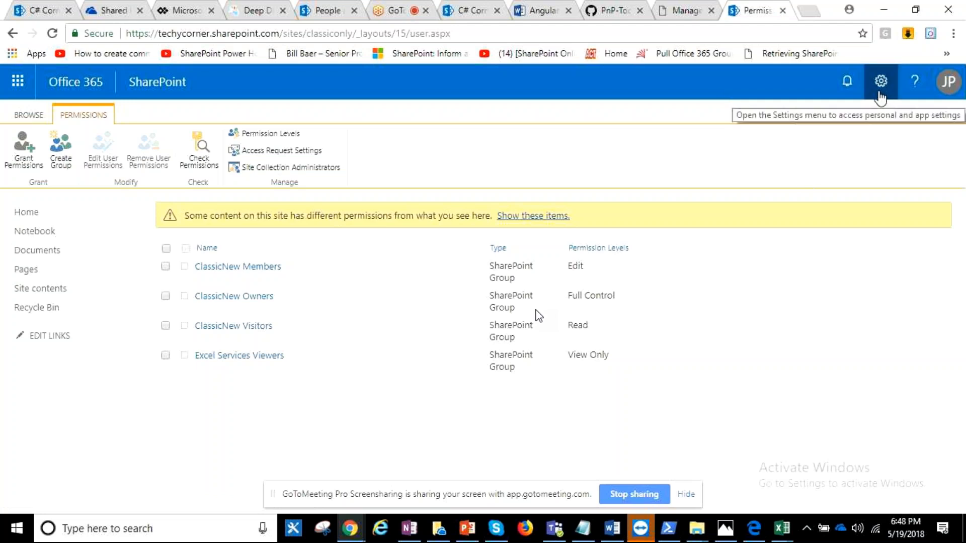
- Copy Set-SPOSiteOffice365Group from the PartII_Reference notes and run it in the SharePoint Online Management Shell
click(668, 528)
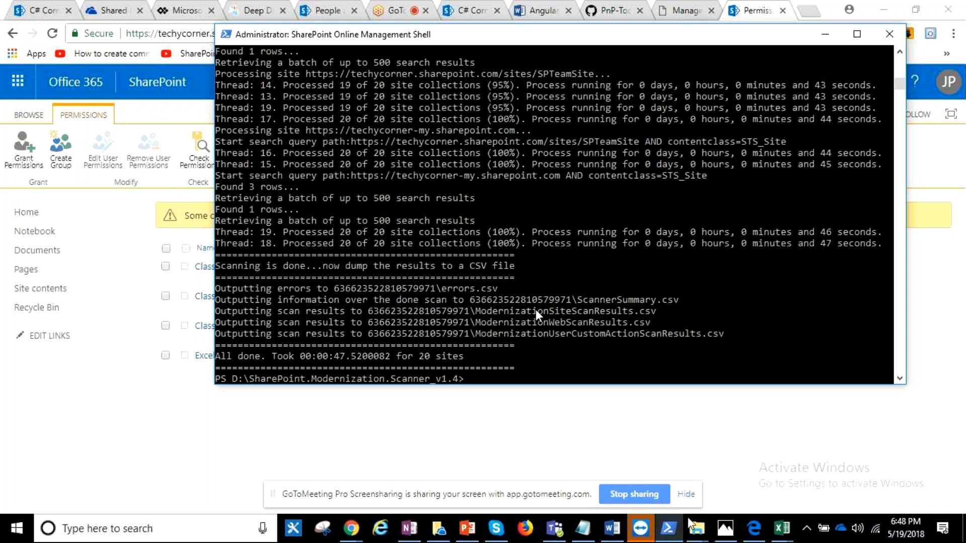
click(584, 530)
drag(4, 126, 154, 126)
key(ctrl+c)
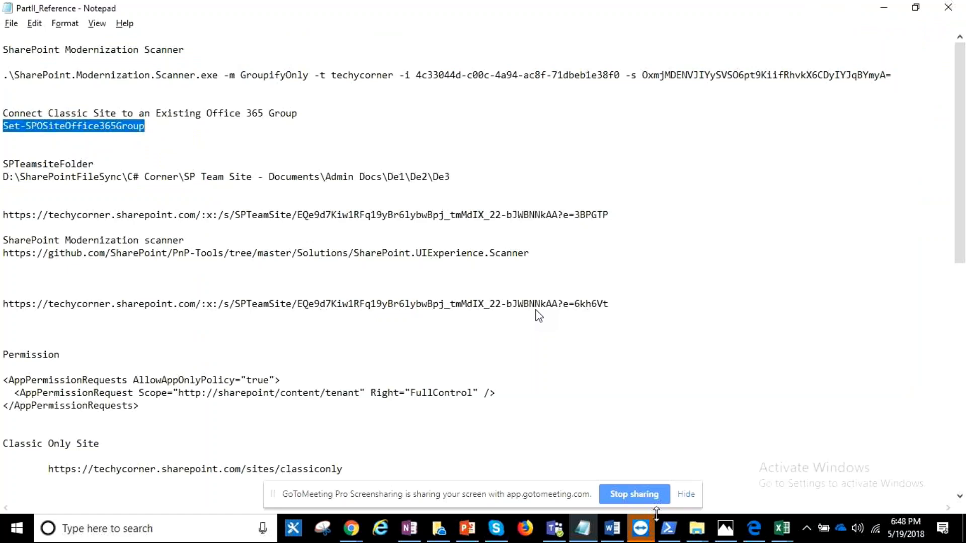
click(669, 528)
right_click(528, 379)
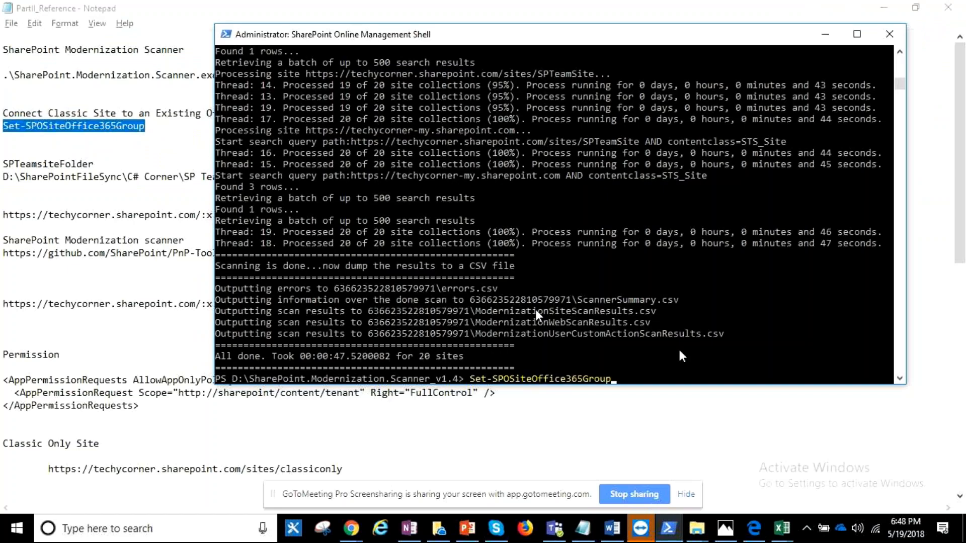
key(Return)
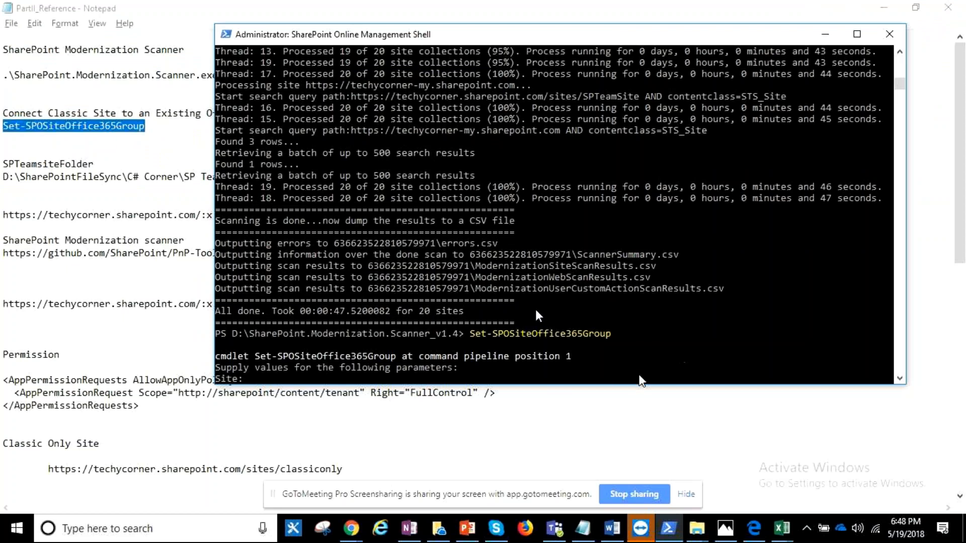
- Copy the classiconly site URL from the browser address and supply it to the cmdlet as the Site value
click(353, 529)
click(324, 498)
drag(352, 33, 108, 59)
key(ctrl+c)
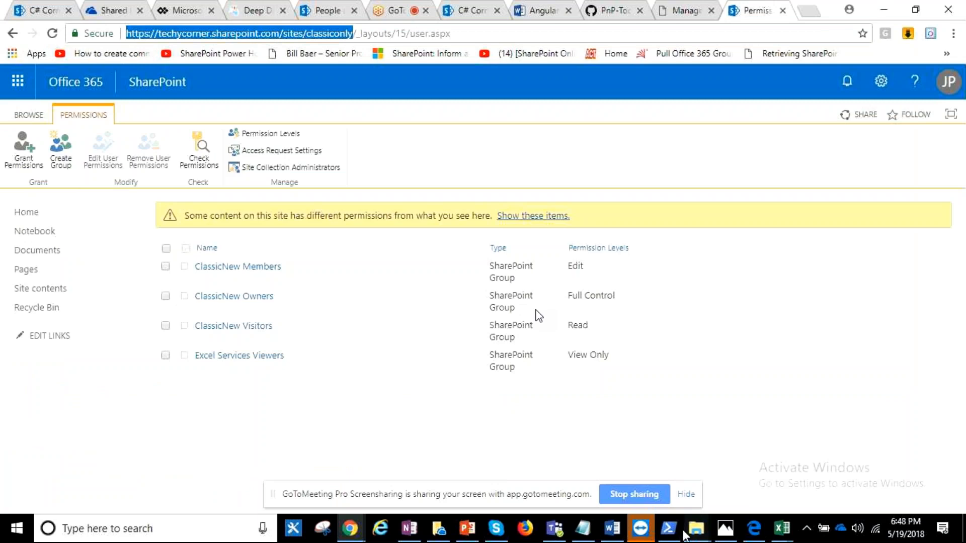
click(674, 529)
right_click(655, 375)
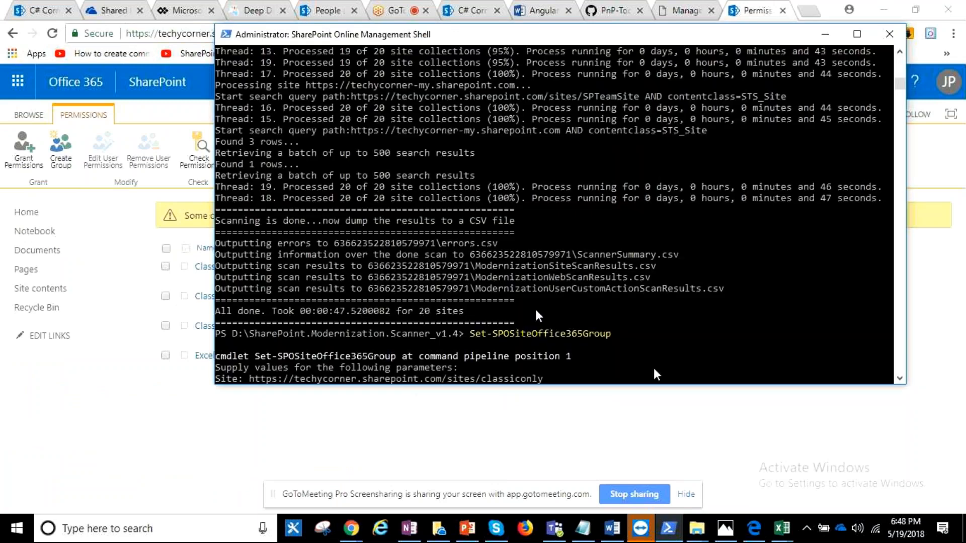
key(Return)
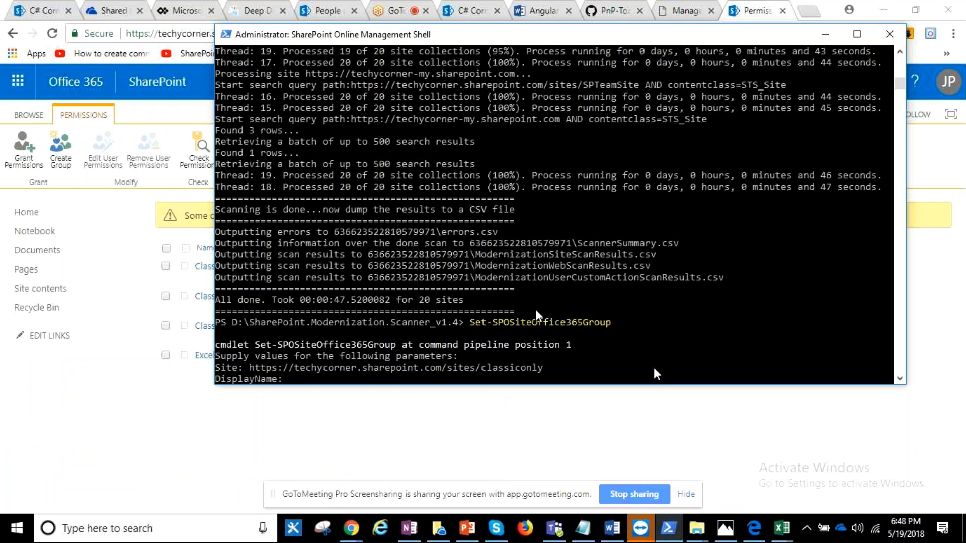
- Try to connect the site to a group with both DisplayName and Alias set to "Modern SP Site"
text(Modern SP Site)
key(Return)
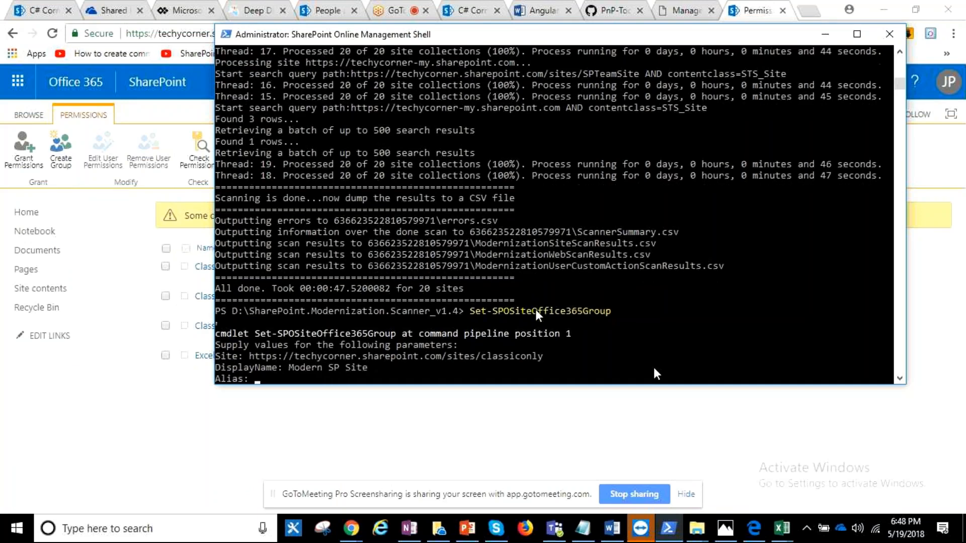
text(Modern SP Site)
key(Return)
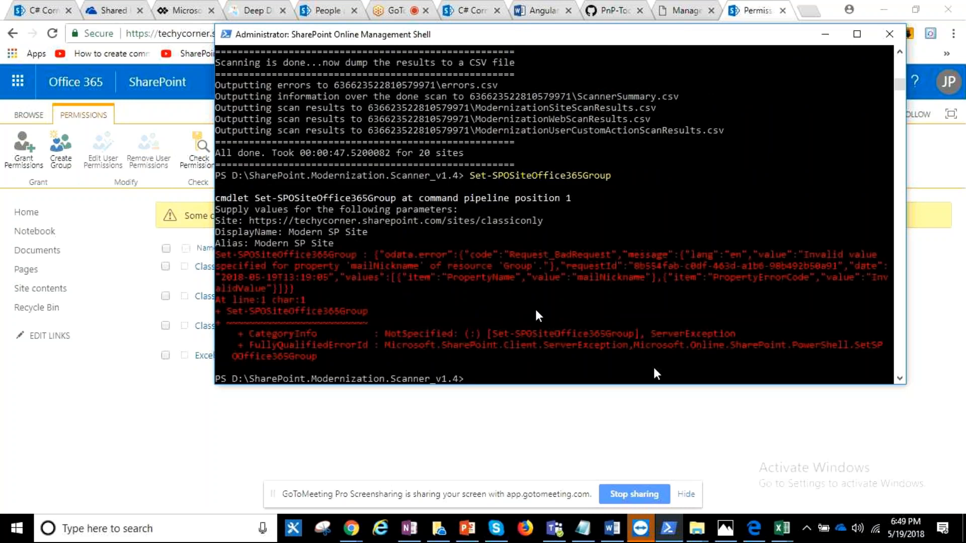
key(Up)
key(Return)
text(ModernUI)
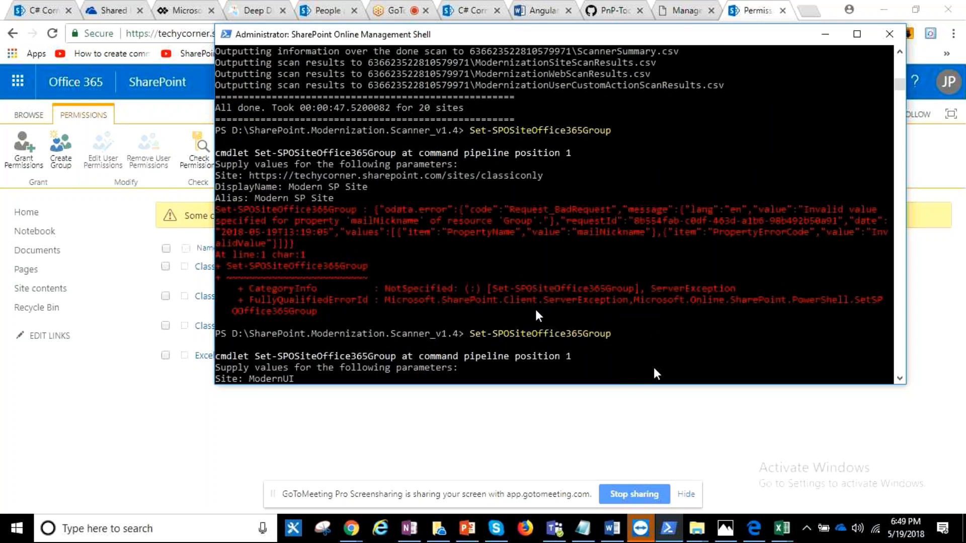
key(BackSpace)
key(BackSpace)
key(BackSpace)
key(BackSpace)
key(BackSpace)
key(BackSpace)
key(BackSpace)
key(BackSpace)
right_click(634, 298)
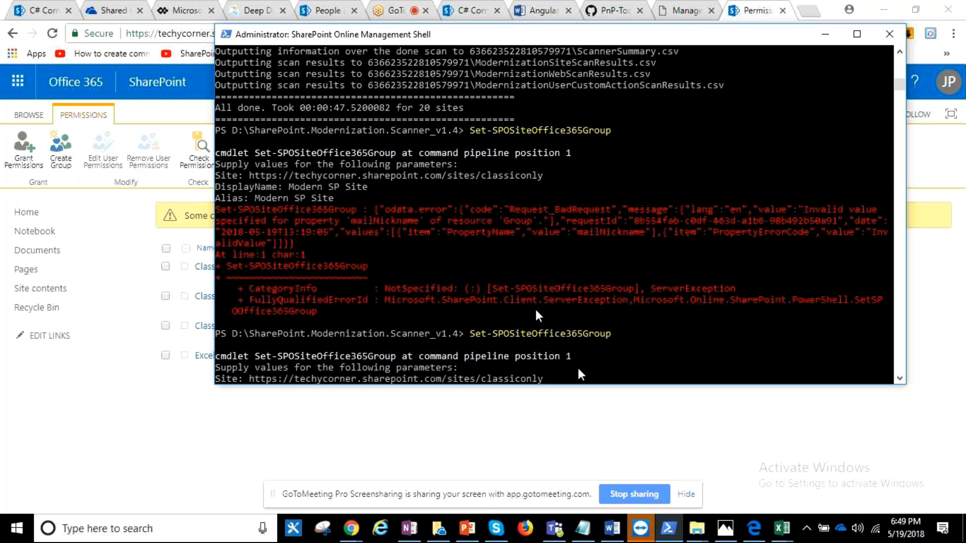
key(Return)
- Set both the group's DisplayName and Alias to ModernUI and submit the cmdlet
text(Modern)
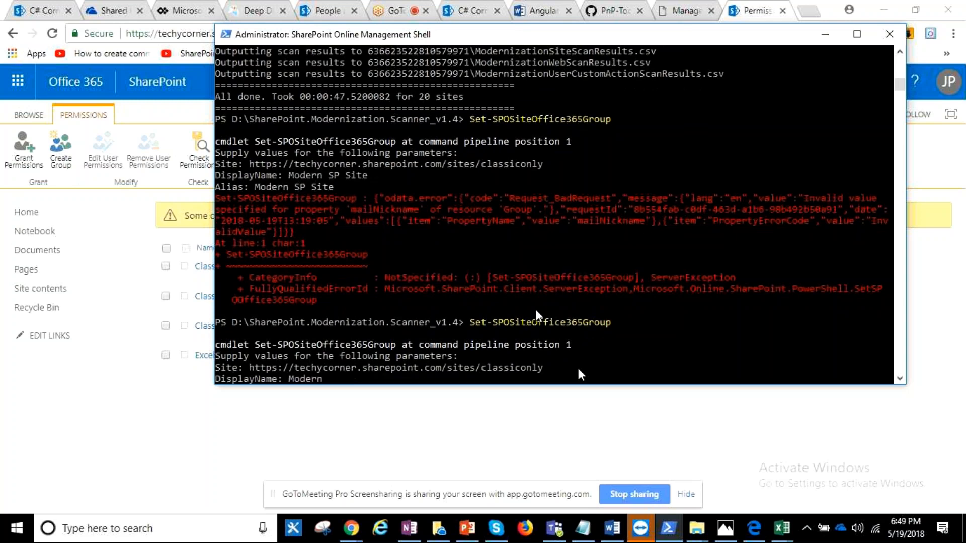
text(UI)
key(Return)
text(ModernUI)
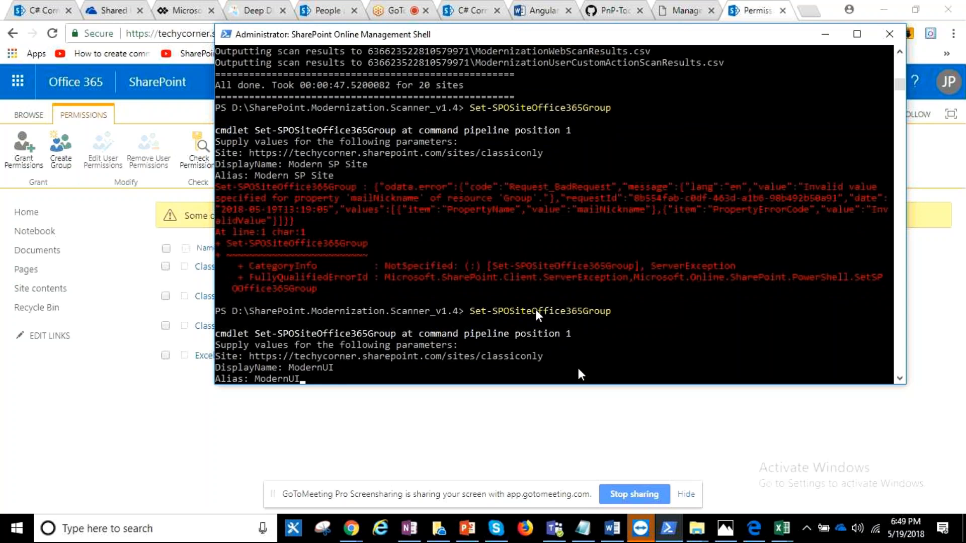
key(Return)
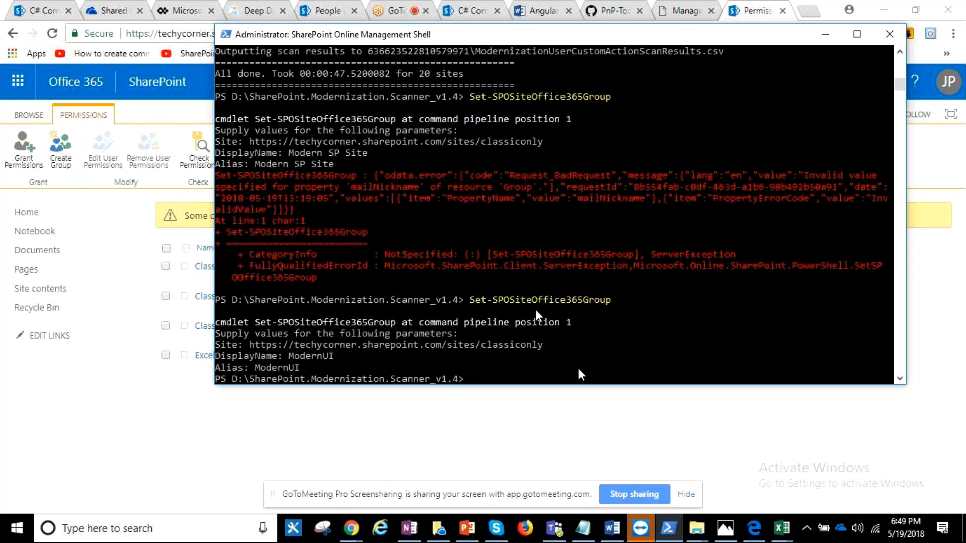
- Return to Chrome and load the classiconly site's root URL in the tab showing the ClassicNew Members group
click(813, 36)
click(312, 17)
drag(357, 36, 723, 36)
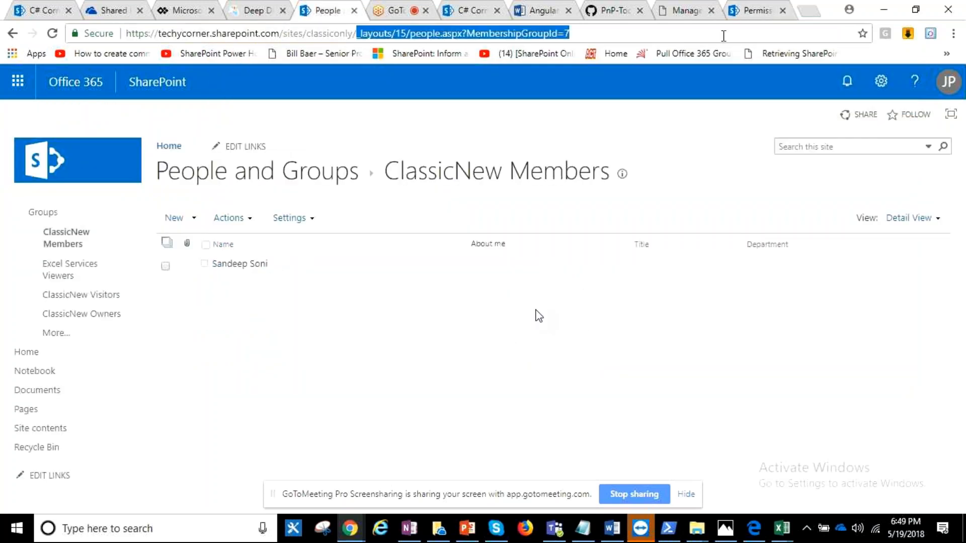
key(BackSpace)
key(Return)
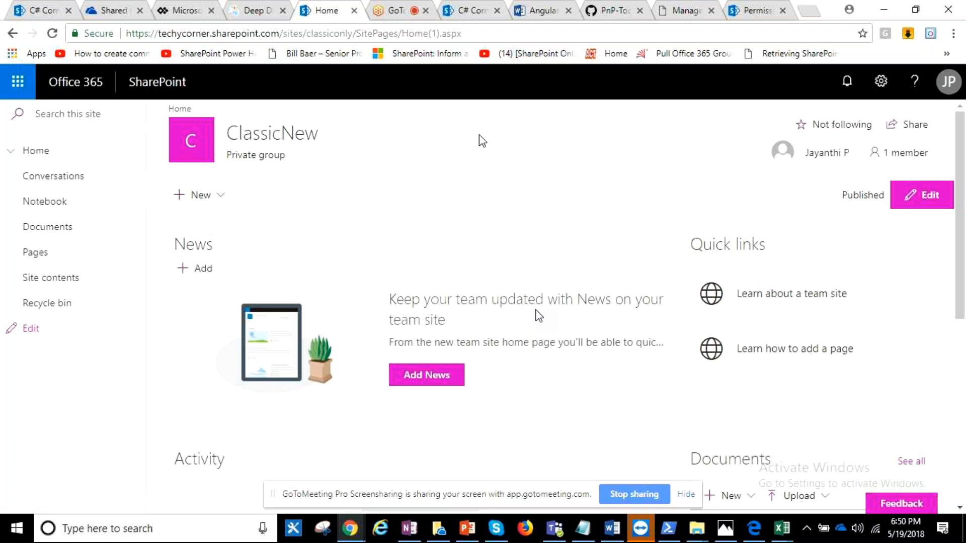
- View the site permissions of the group-connected site, then its advanced permissions and the ModernUI Visitors group
click(883, 84)
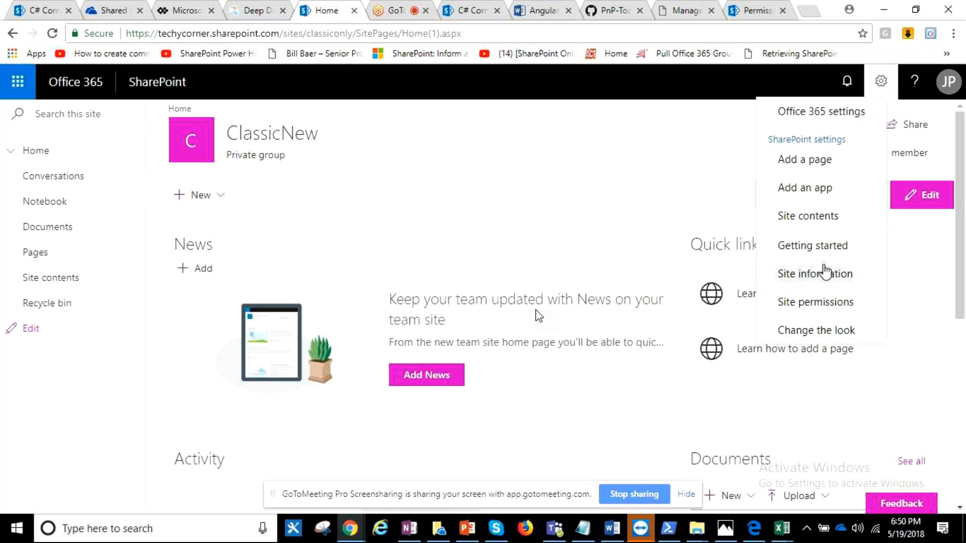
click(815, 301)
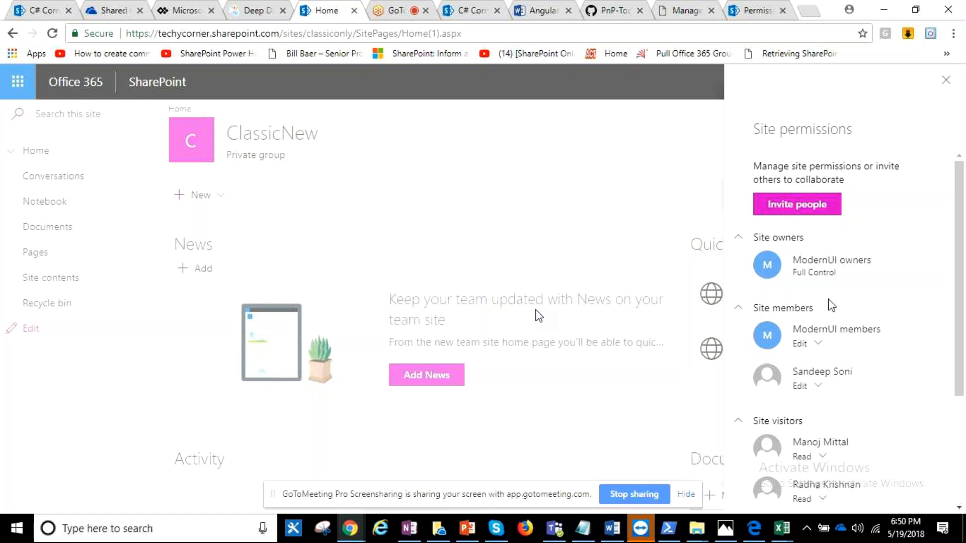
scroll(822, 394, down, 3)
click(846, 455)
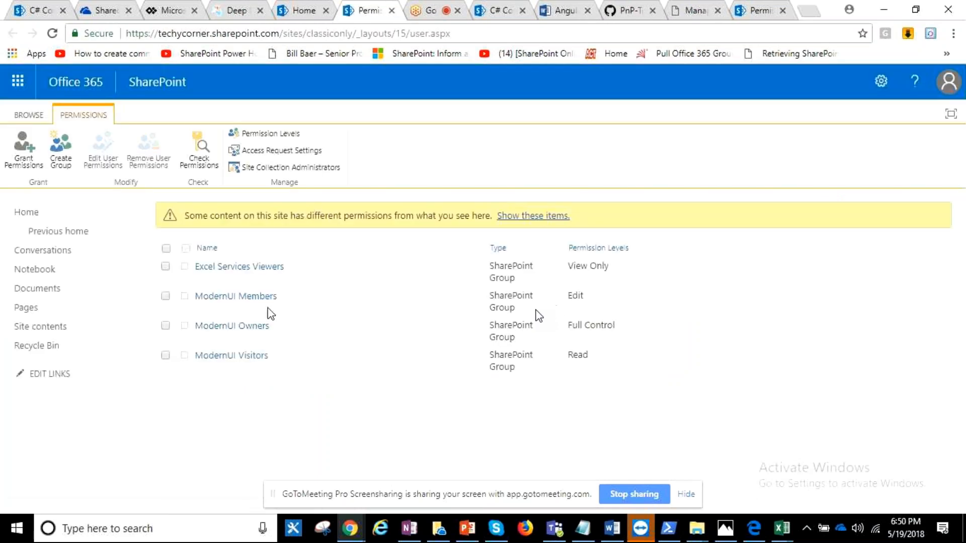
click(271, 366)
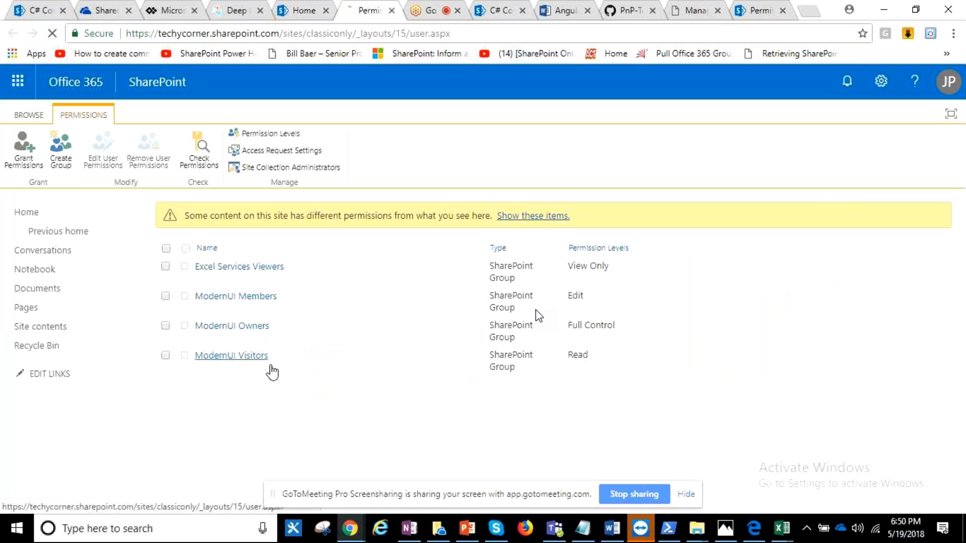
click(11, 19)
click(881, 81)
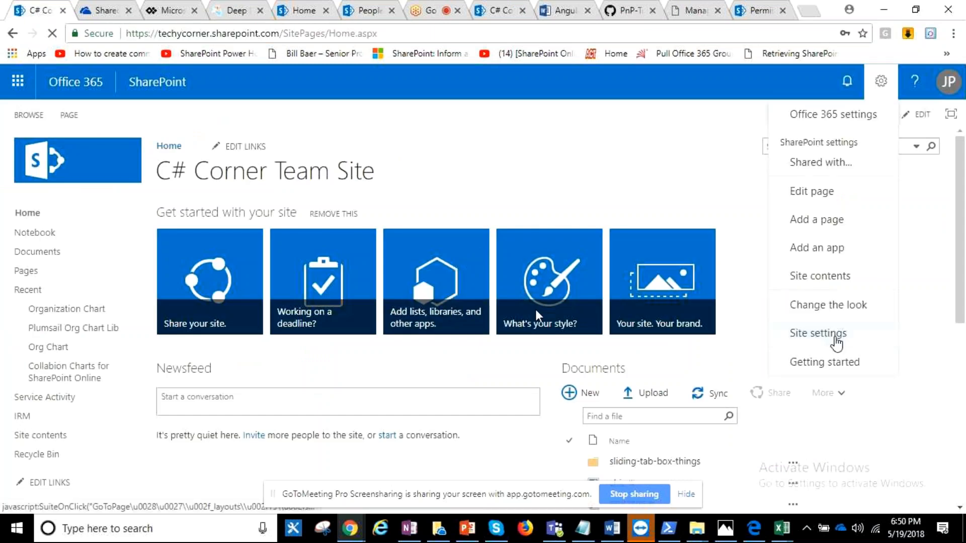
click(835, 338)
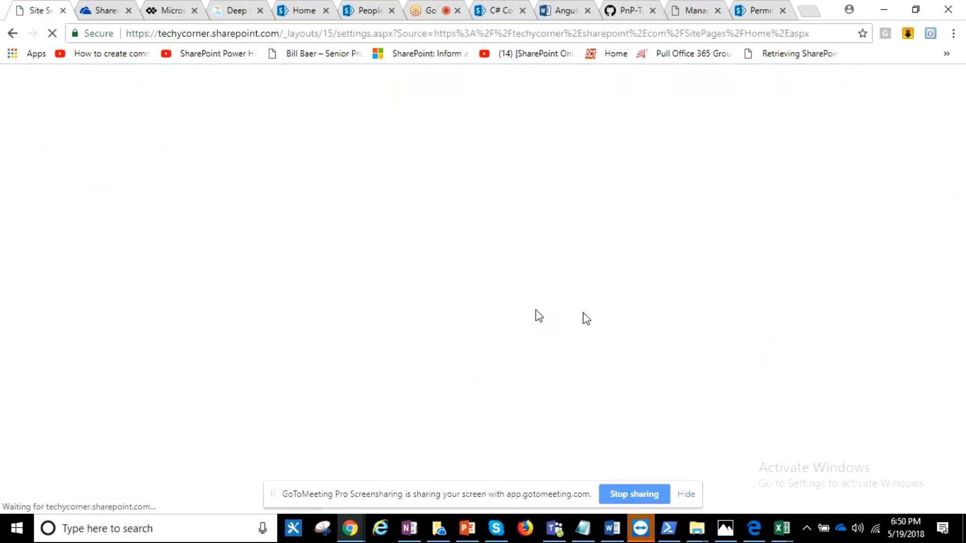
click(14, 33)
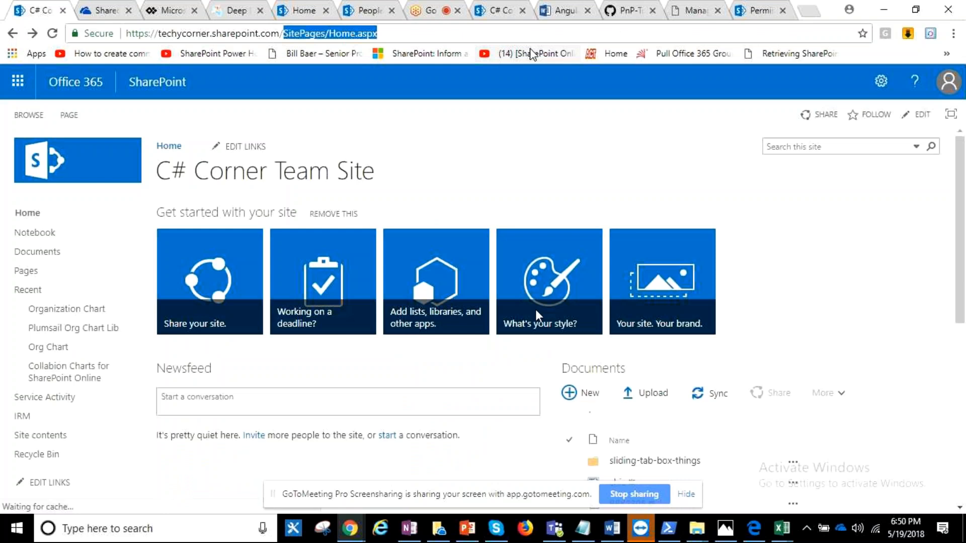
- Replace the C# Corner Team Site address with the copied classiconly site URL and load it
drag(481, 40, 119, 23)
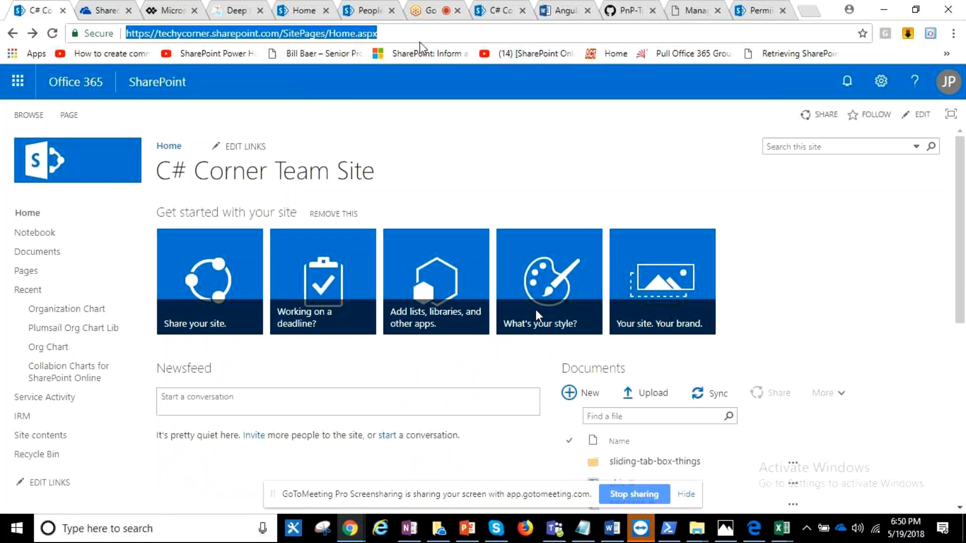
key(Delete)
right_click(365, 35)
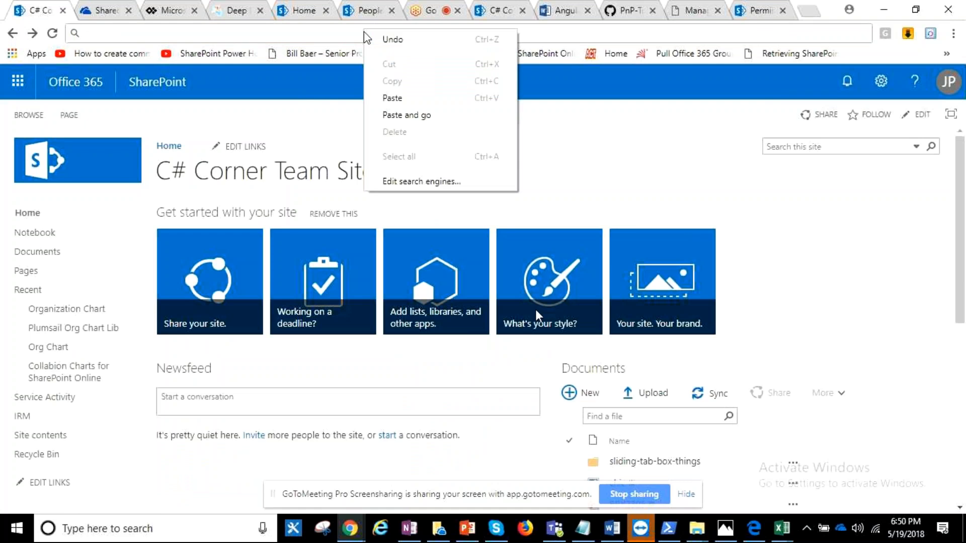
click(402, 98)
key(Return)
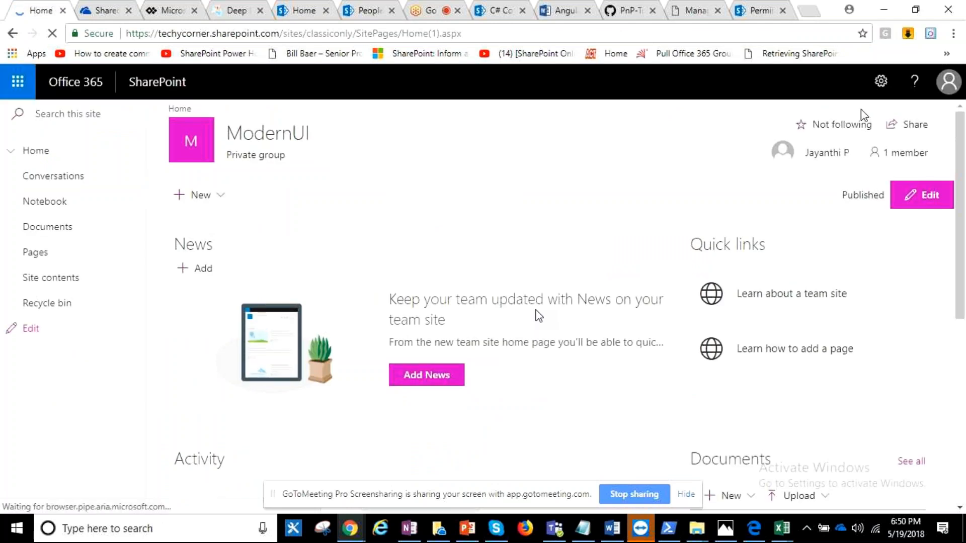
- From the ModernUI home page, open the advanced permissions settings again and check the ModernUI Visitors group's members
click(878, 84)
click(849, 228)
scroll(871, 268, down, 3)
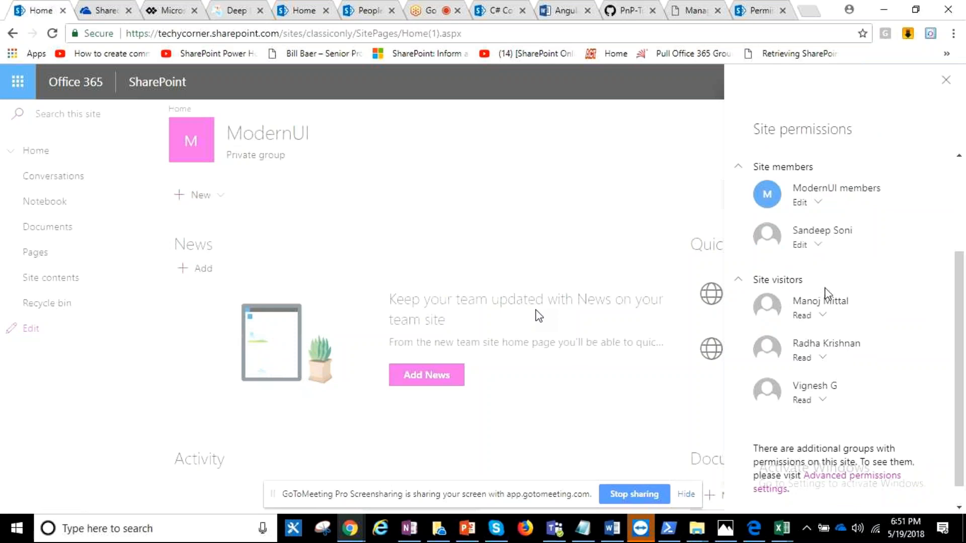
click(841, 482)
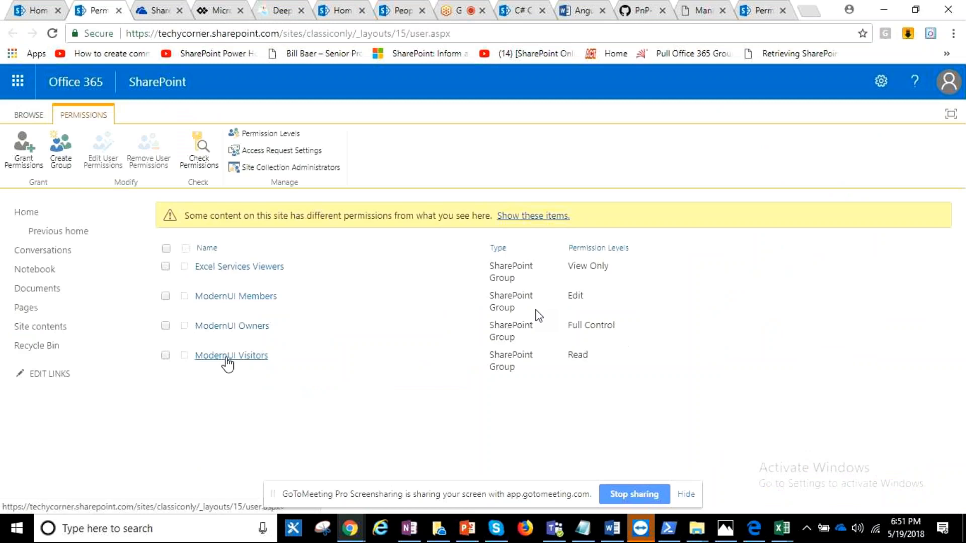
click(227, 357)
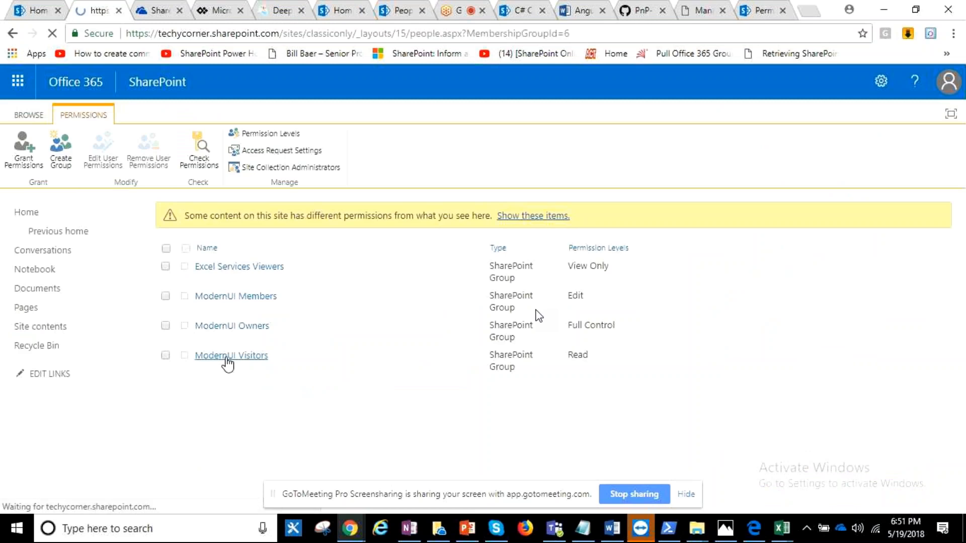
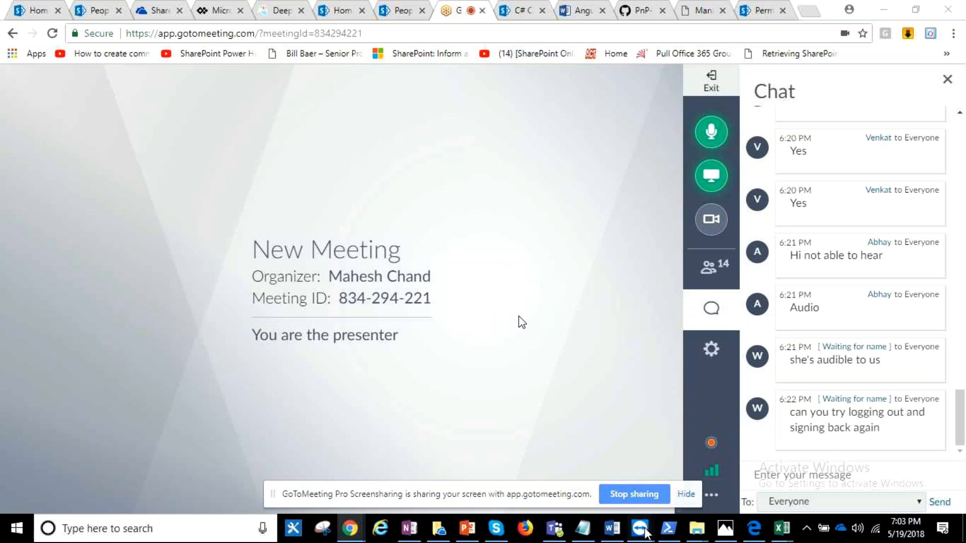
- Switch to the TeamViewer remote control session of the connected phone and maximize its window
mouse_move(640, 528)
click(667, 503)
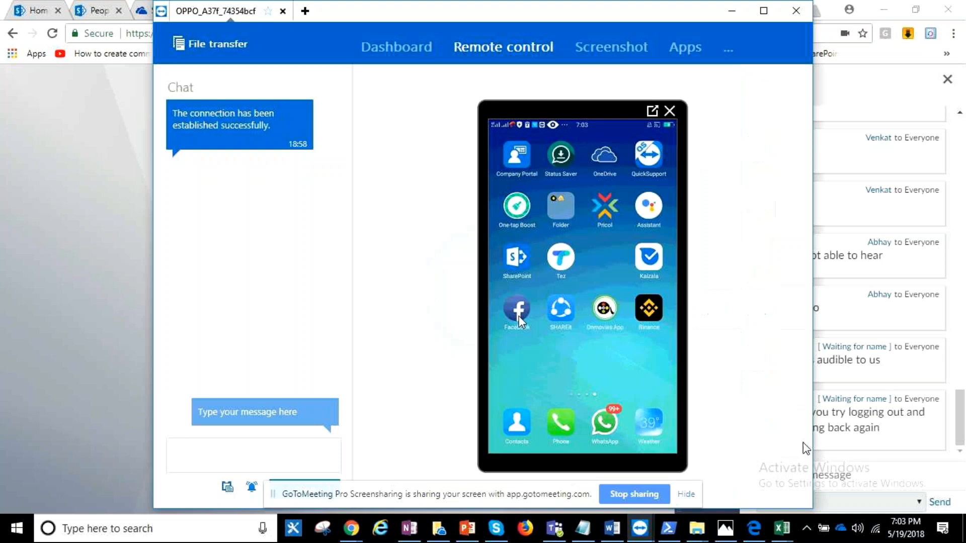
click(764, 11)
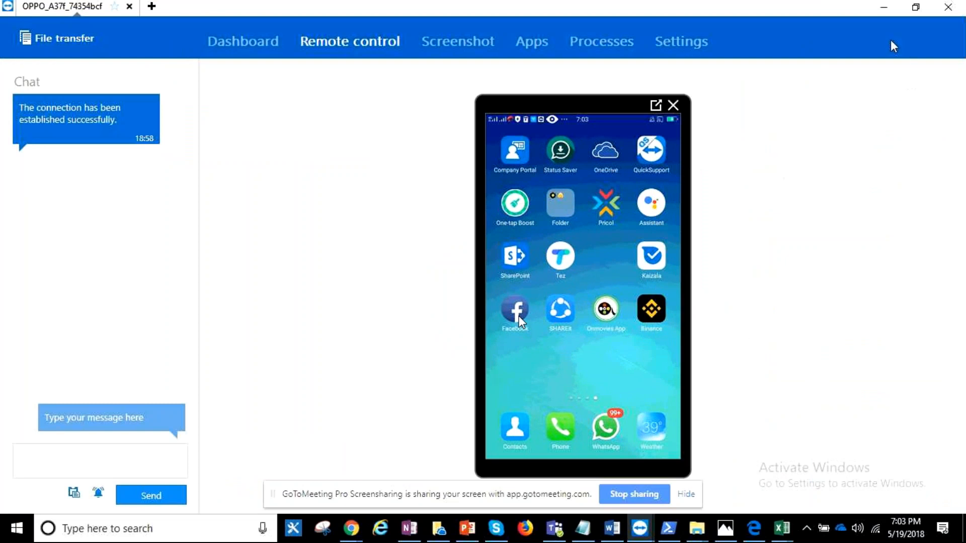
click(884, 10)
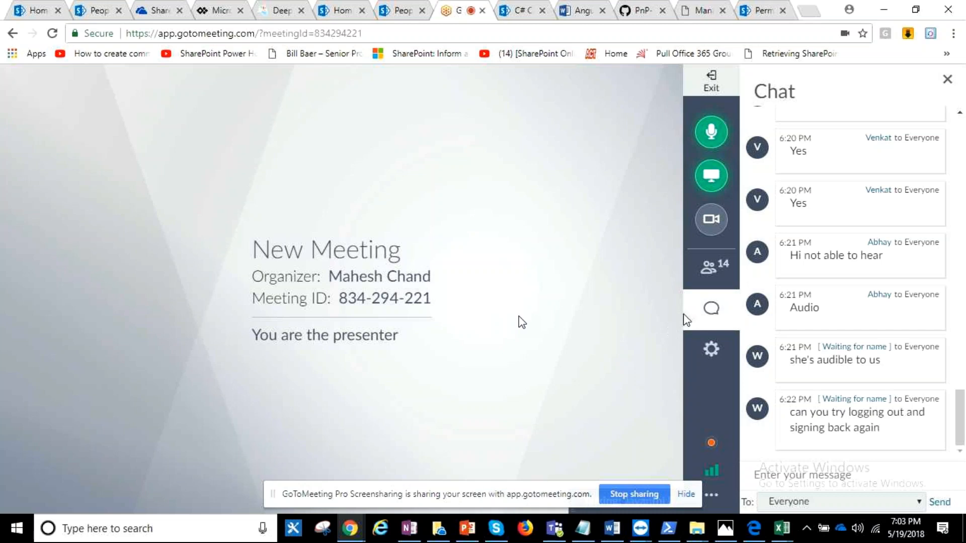
mouse_move(650, 535)
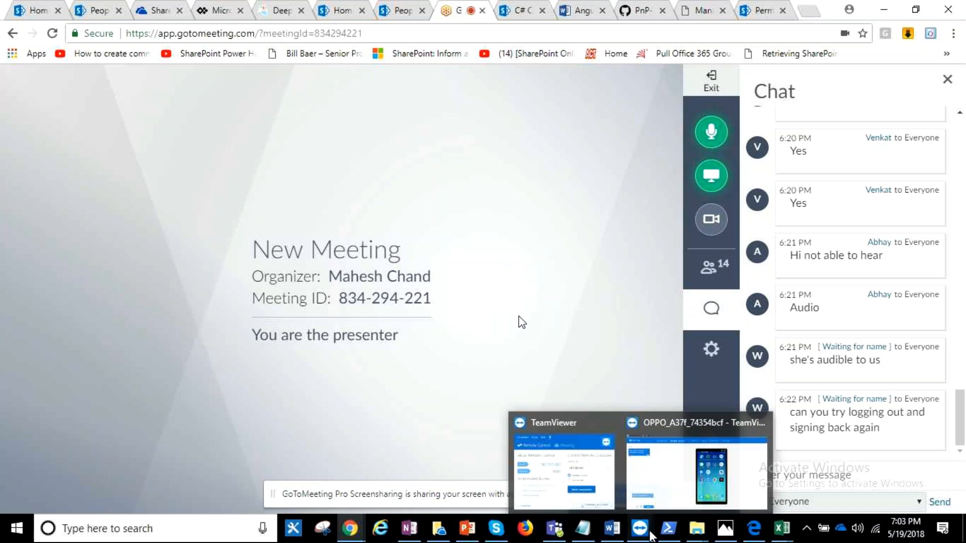
click(674, 490)
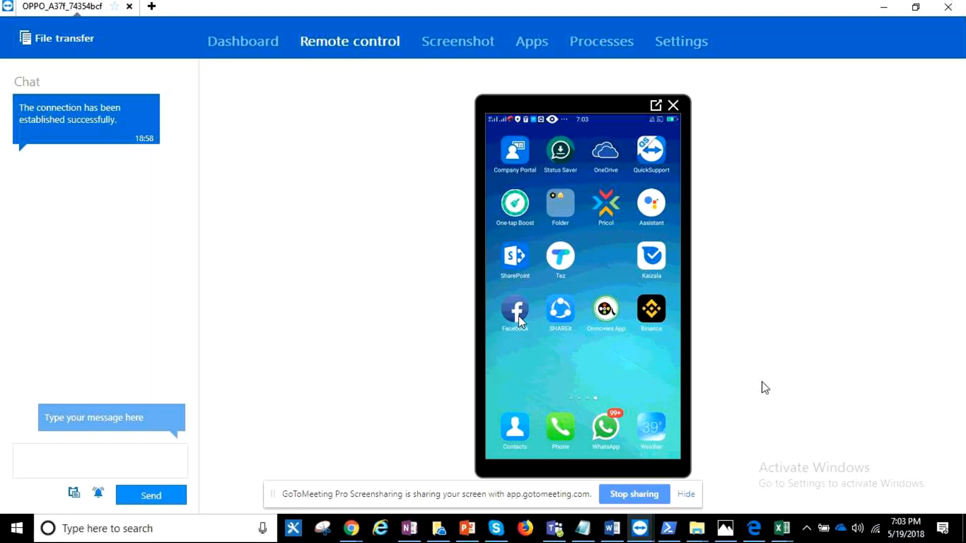
- Open the SharePoint mobile app on the connected phone and look through its News feed
click(539, 261)
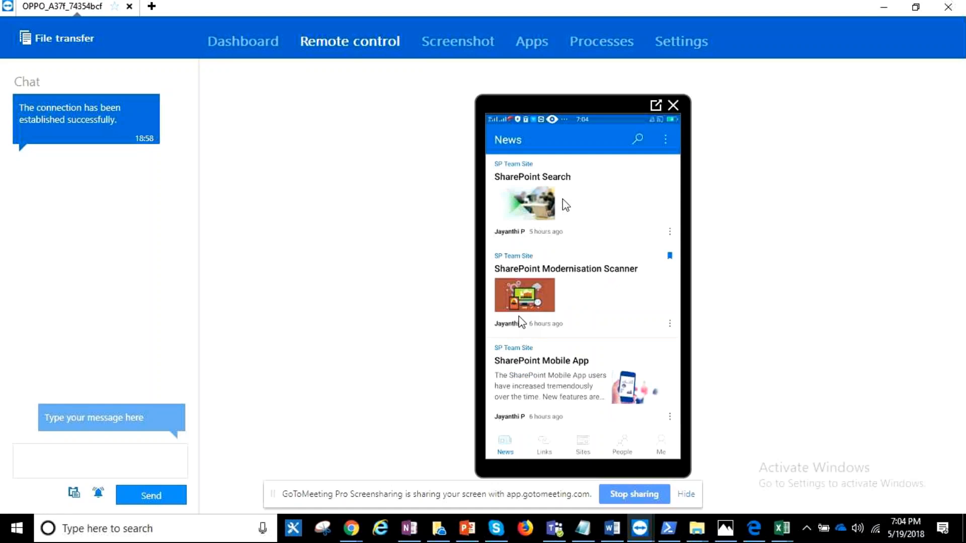
scroll(565, 205, down, 3)
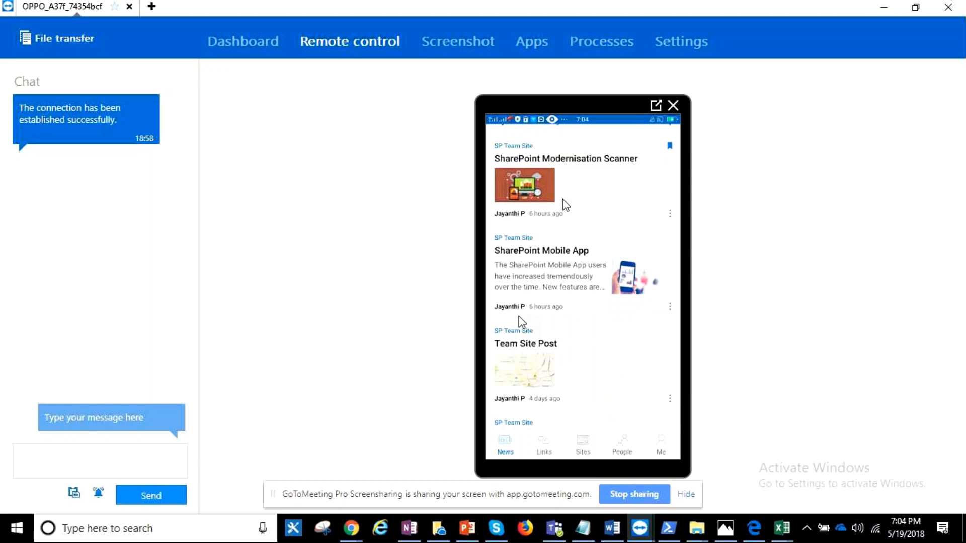
scroll(565, 204, up, 3)
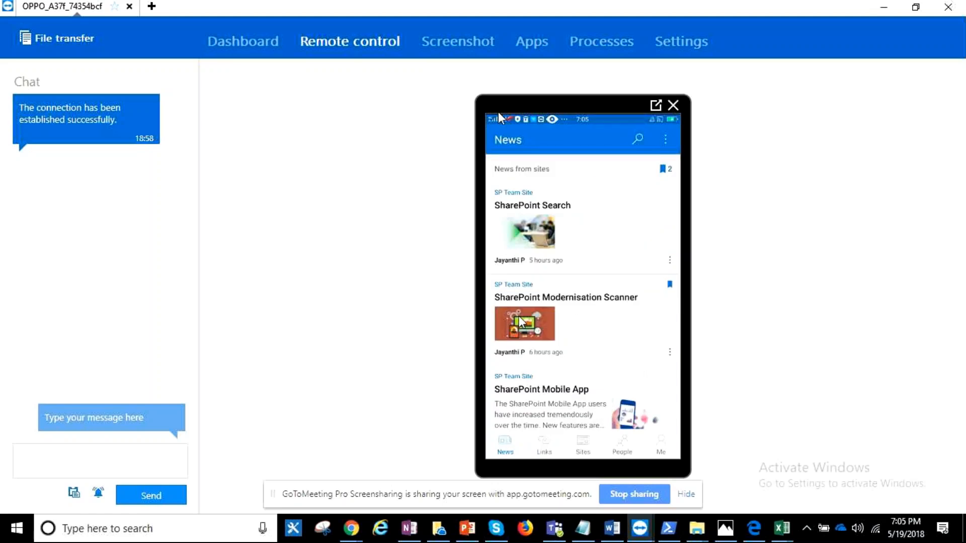
- Open the SharePoint Modernisation Scanner news post in the mobile app, read through it and post the comment "Gud"
click(521, 322)
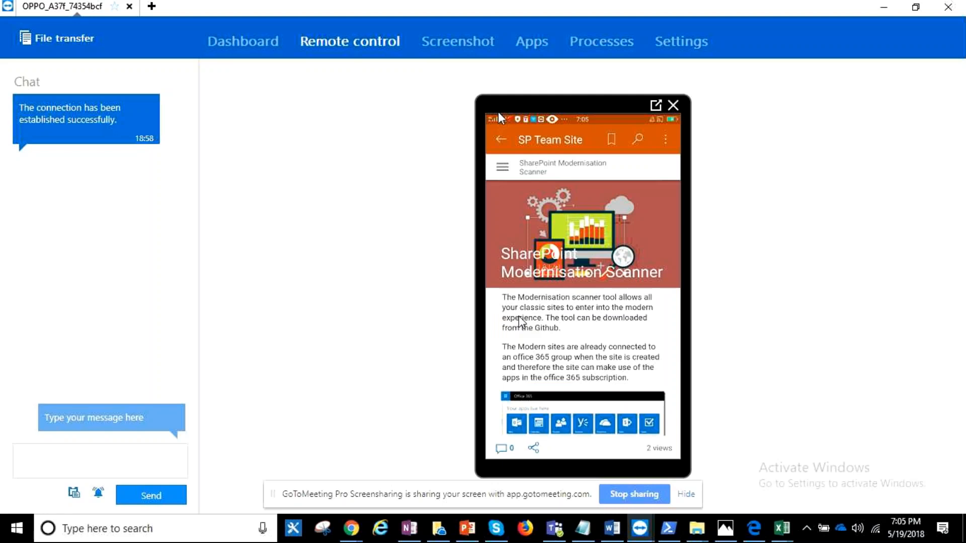
scroll(518, 317, down, 10)
scroll(521, 322, down, 5)
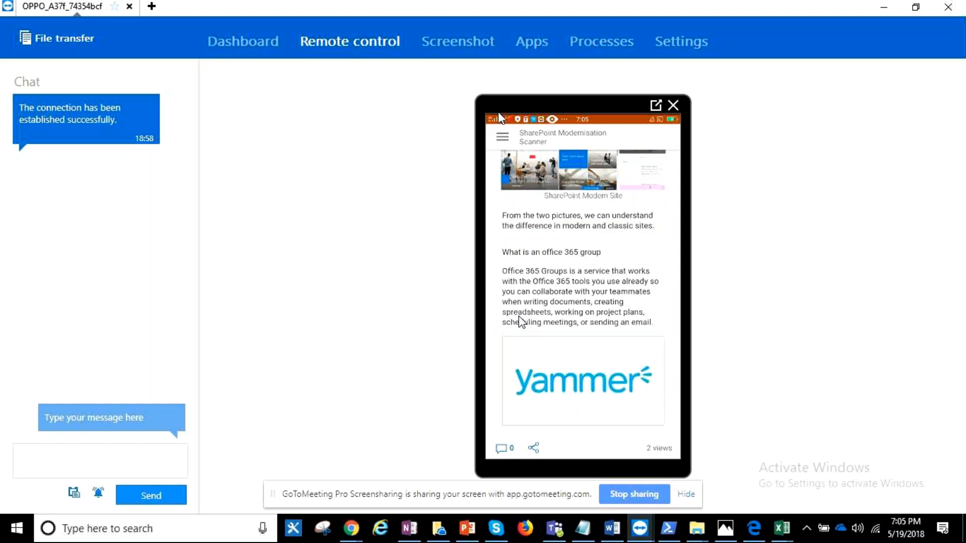
scroll(521, 322, down, 5)
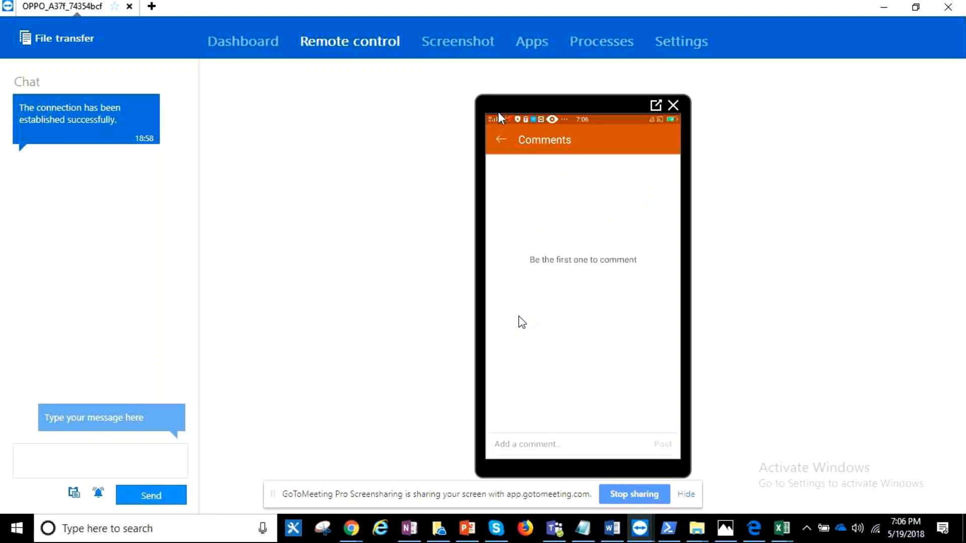
text(Gud)
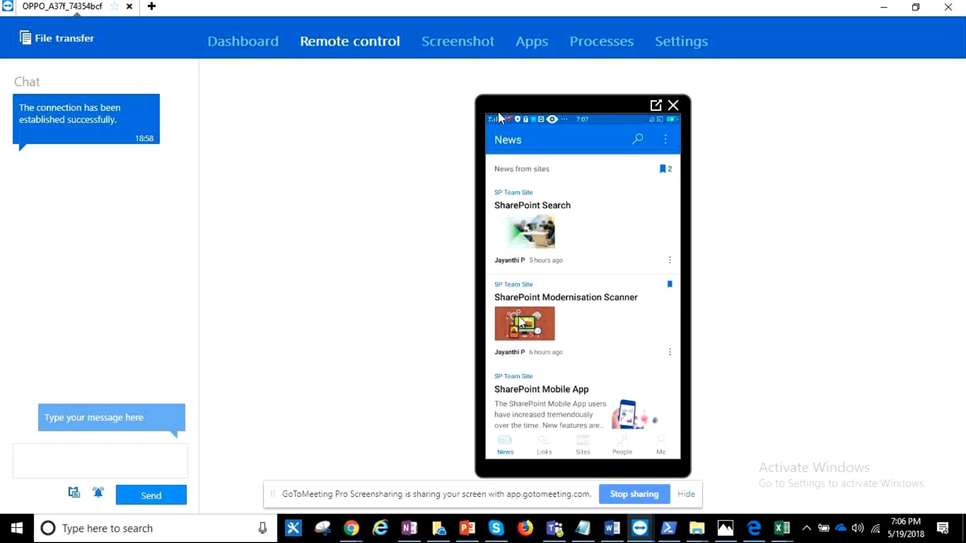
- View the saved items on the mobile app's Me page, then read and close the saved SharePoint Modernisation Scanner article
scroll(520, 322, down, 3)
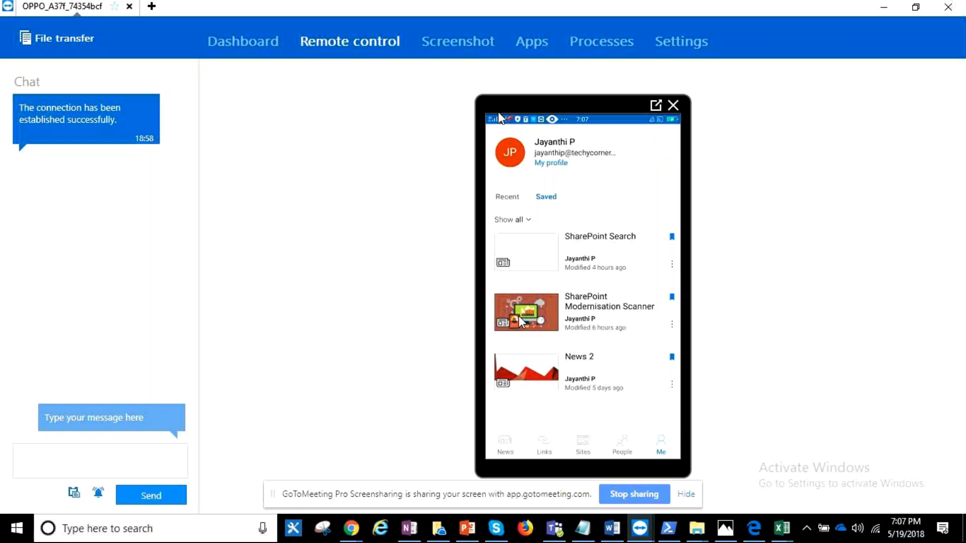
scroll(518, 316, down, 2)
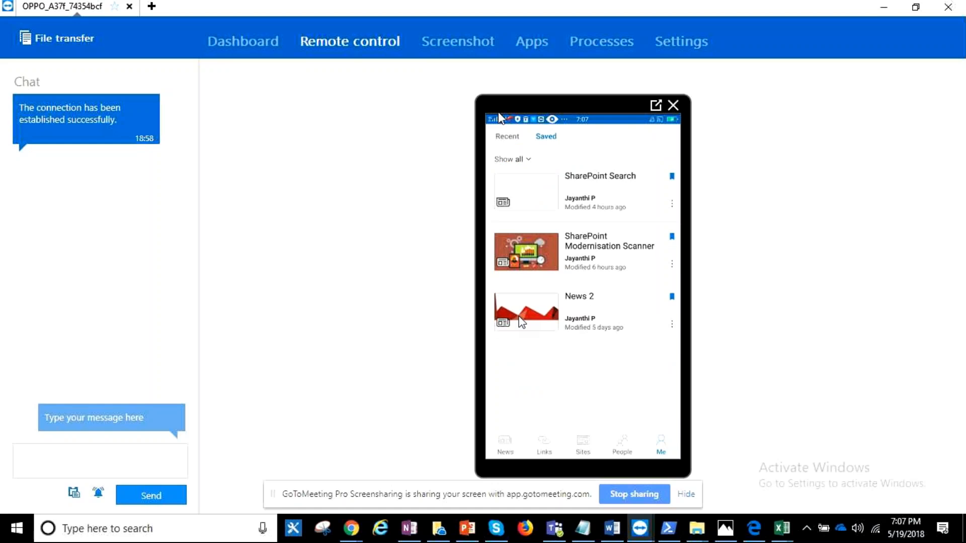
scroll(519, 316, up, 2)
click(519, 316)
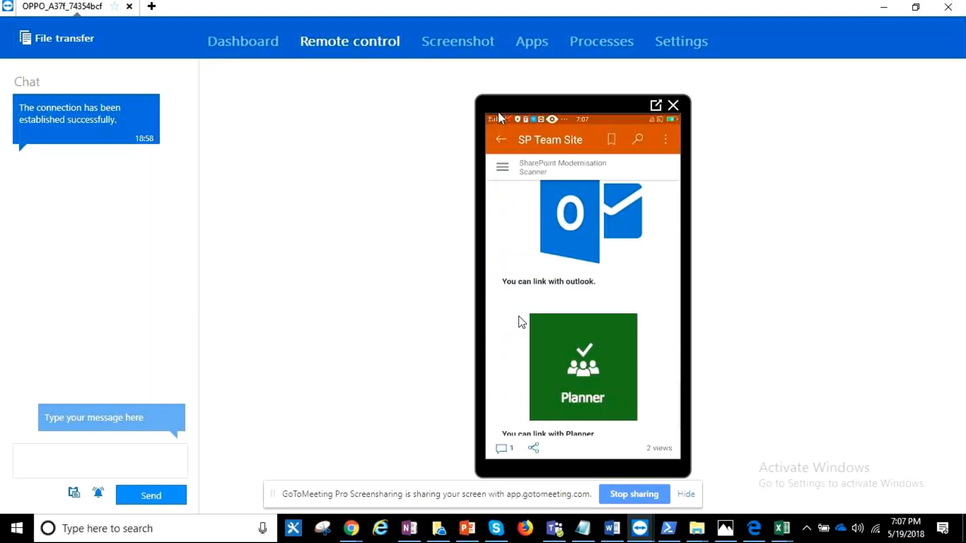
scroll(519, 318, down, 5)
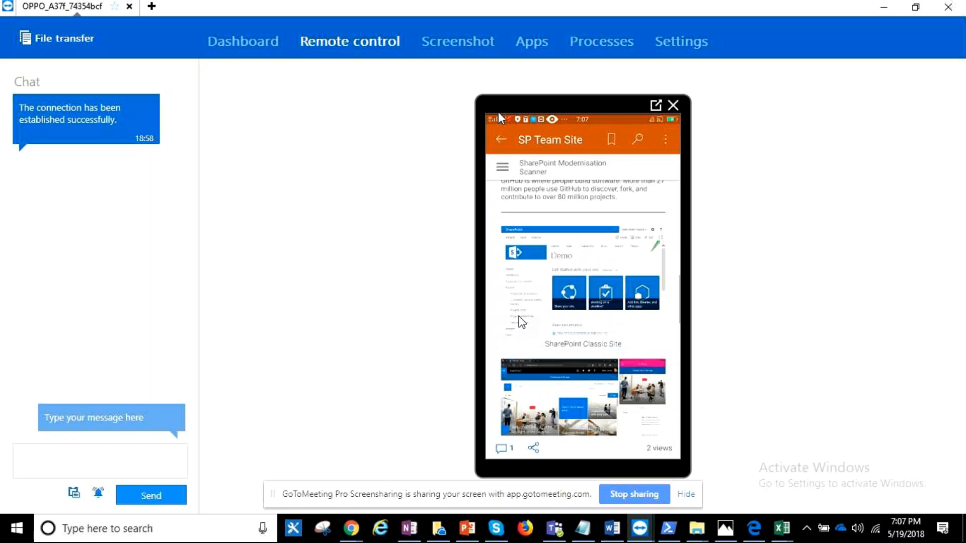
scroll(518, 318, up, 10)
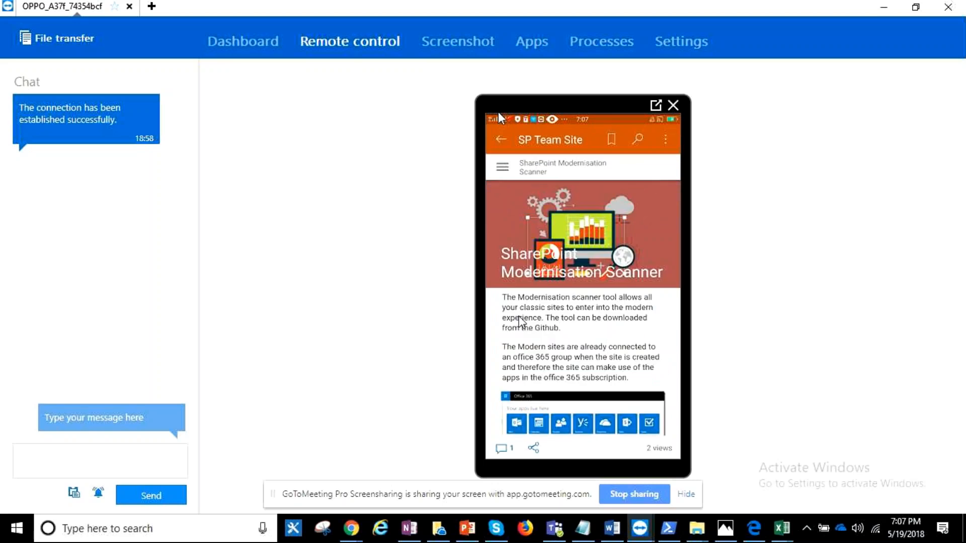
key(Escape)
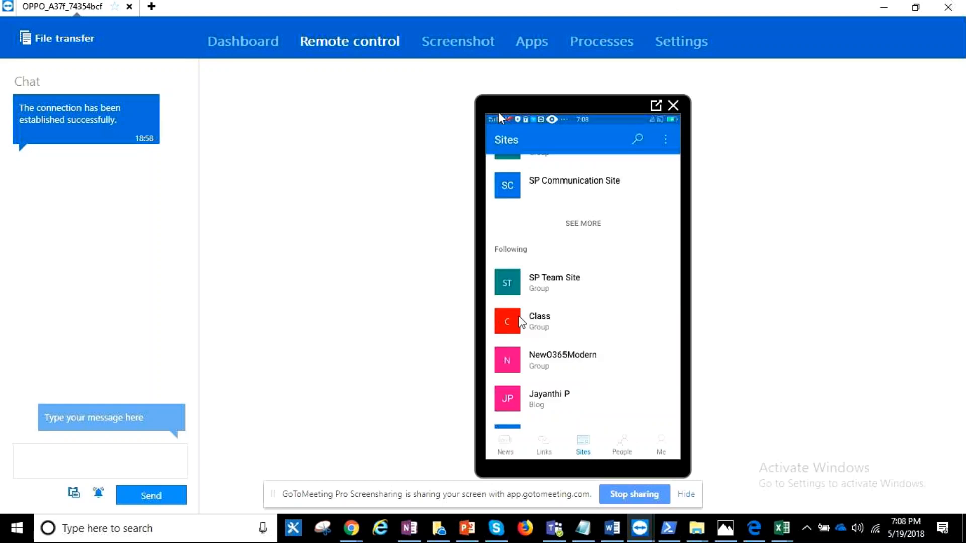
- Return to Chrome and copy the web link from the Leave Request app's details in PowerApps
click(883, 7)
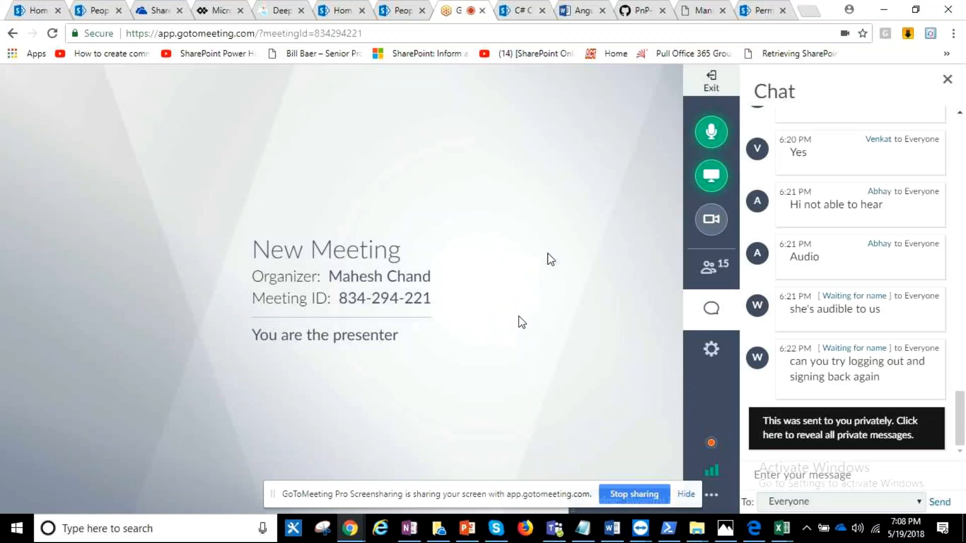
mouse_move(696, 528)
click(207, 14)
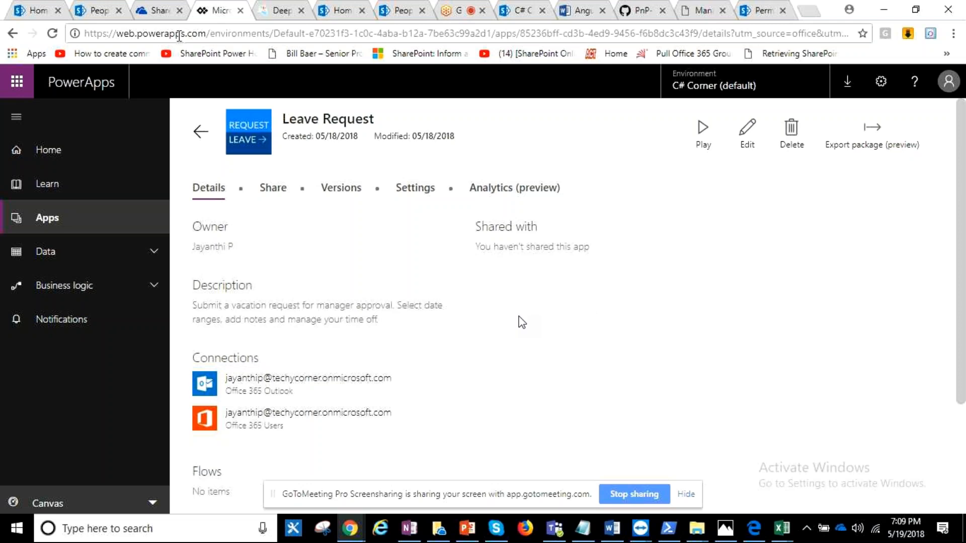
click(81, 218)
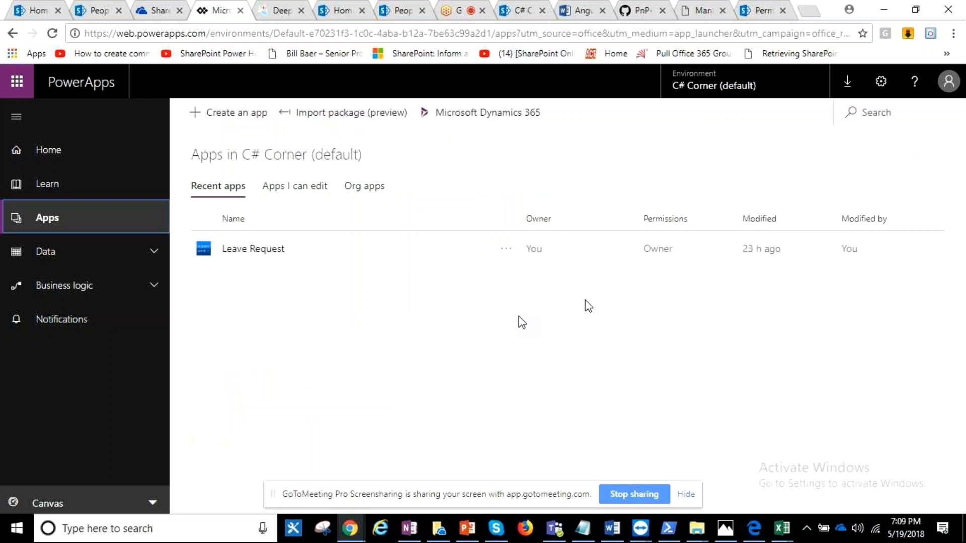
click(259, 252)
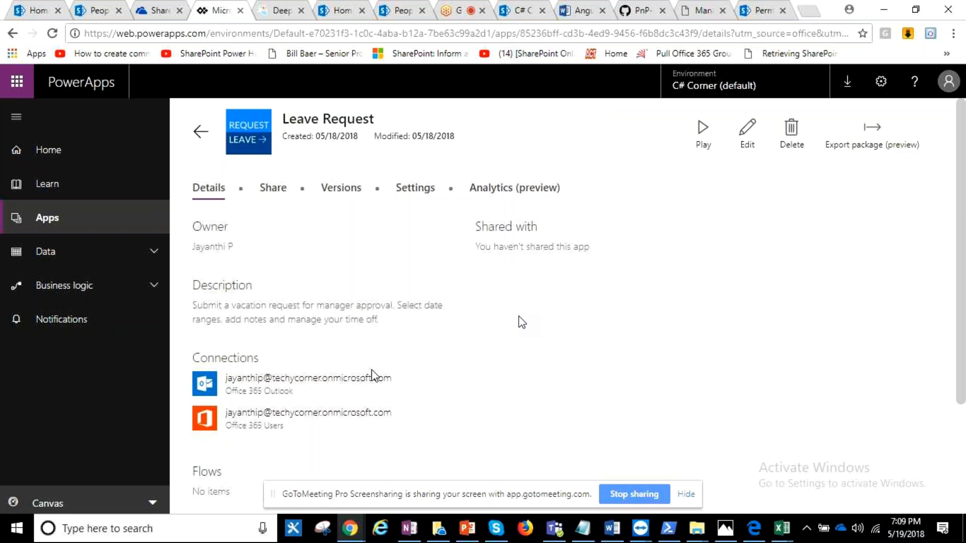
scroll(372, 299, down, 3)
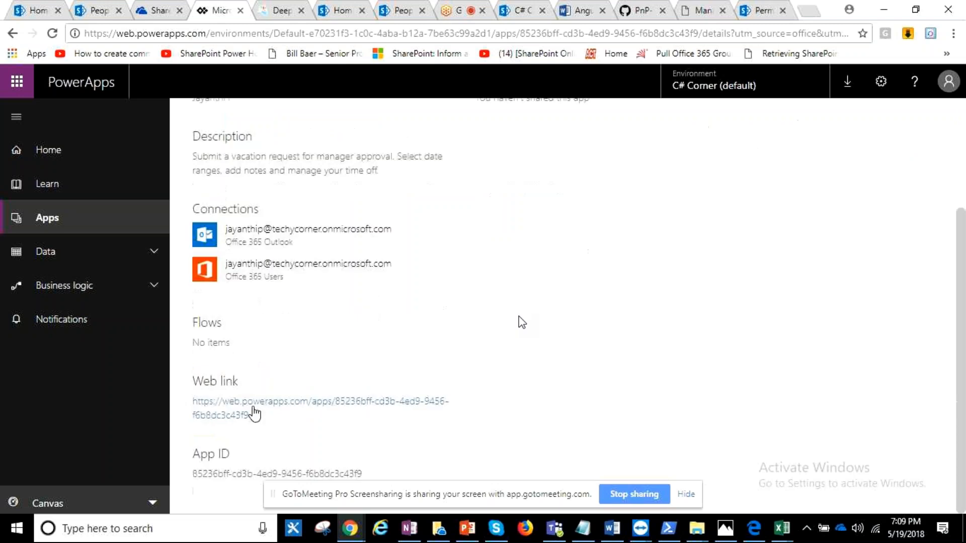
drag(254, 413, 195, 404)
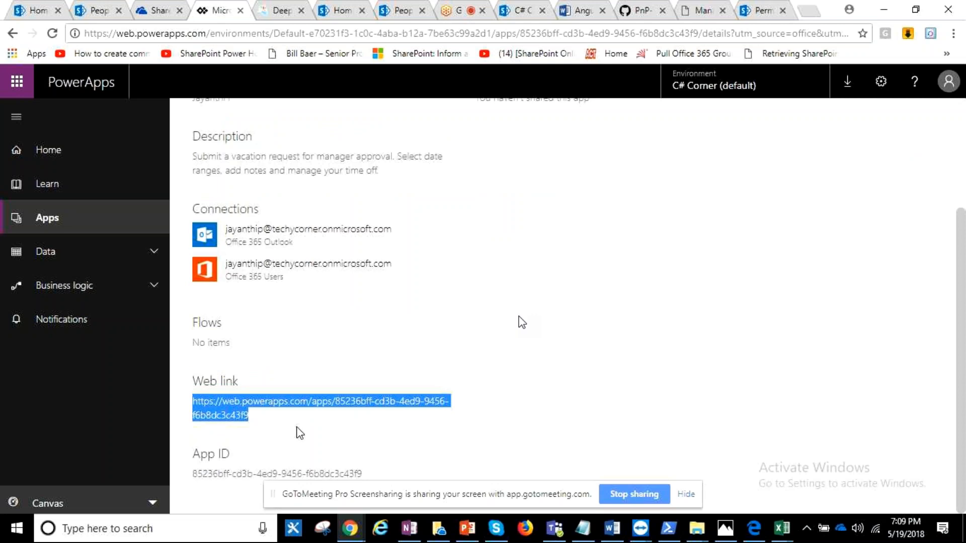
- From the ModernUI site, go to the SharePoint home page and open the SP Communication Site's home page for editing
click(41, 8)
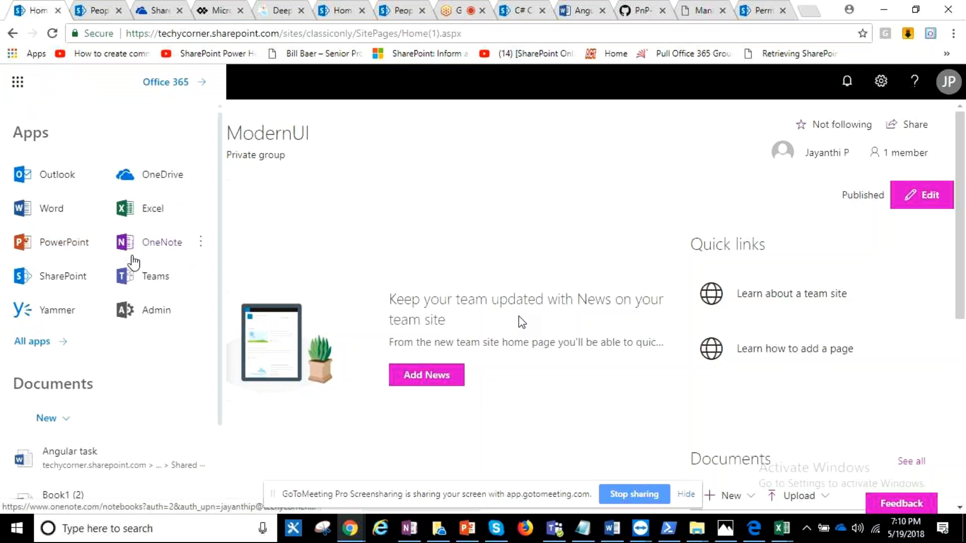
click(95, 274)
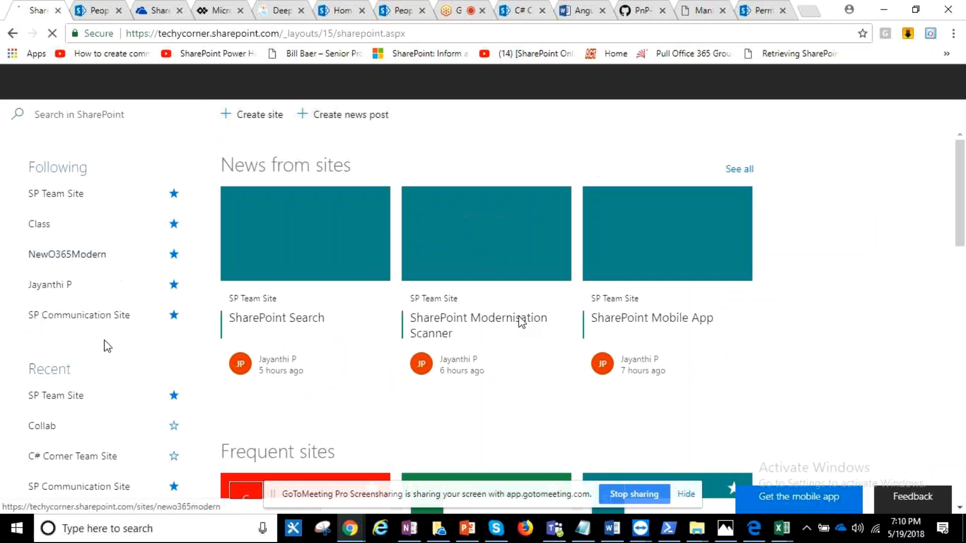
click(83, 326)
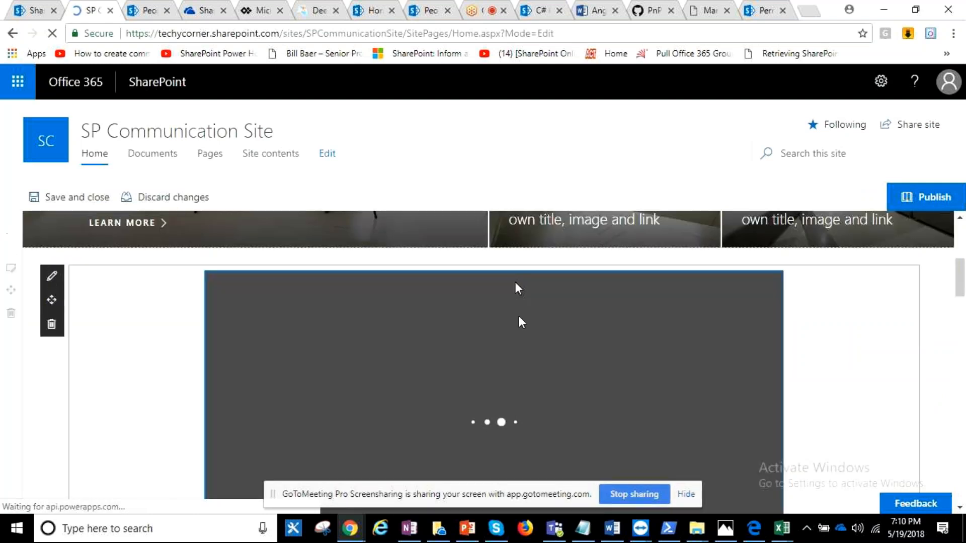
- Add a Microsoft PowerApps (Preview) web part directly above the News section of the SP Communication Site home page
scroll(689, 330, down, 5)
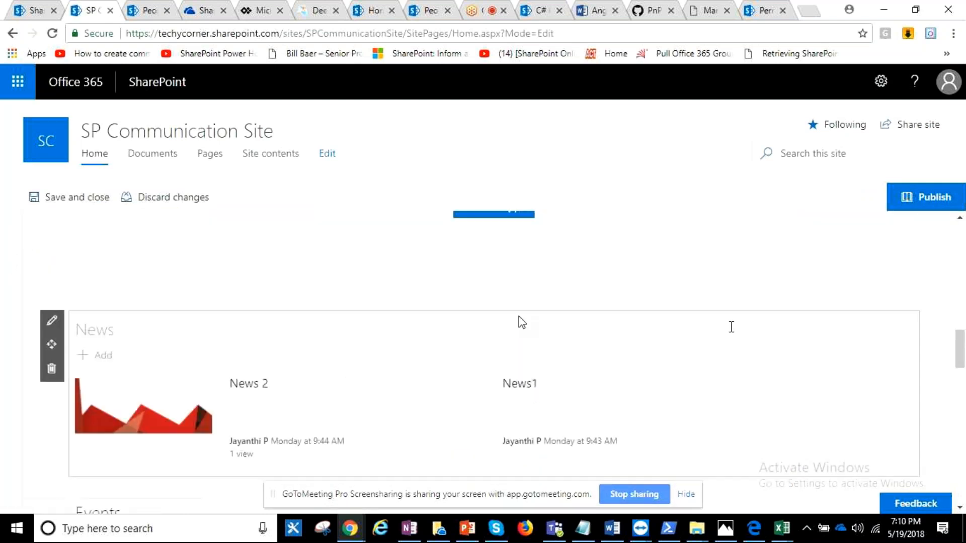
scroll(522, 323, down, 1)
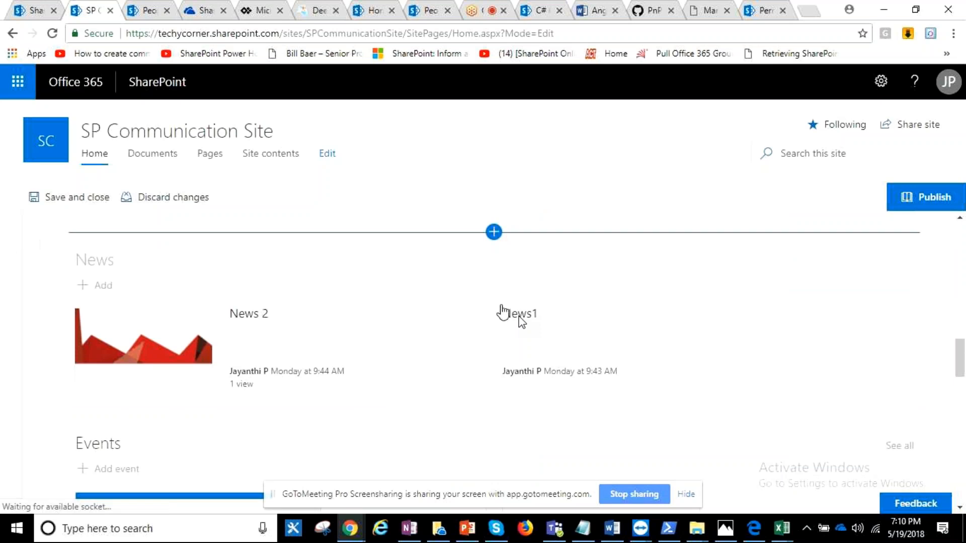
click(493, 232)
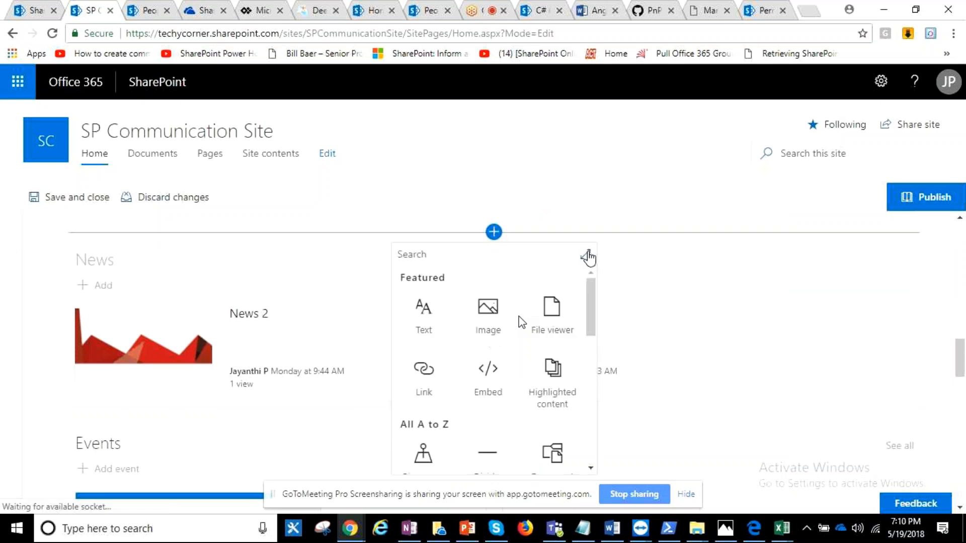
click(586, 255)
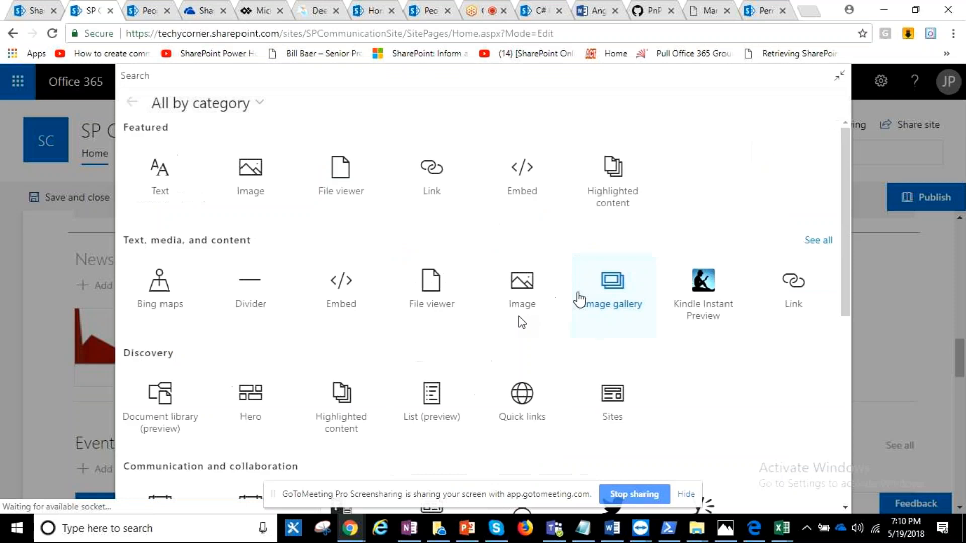
scroll(578, 299, down, 1)
scroll(585, 304, down, 5)
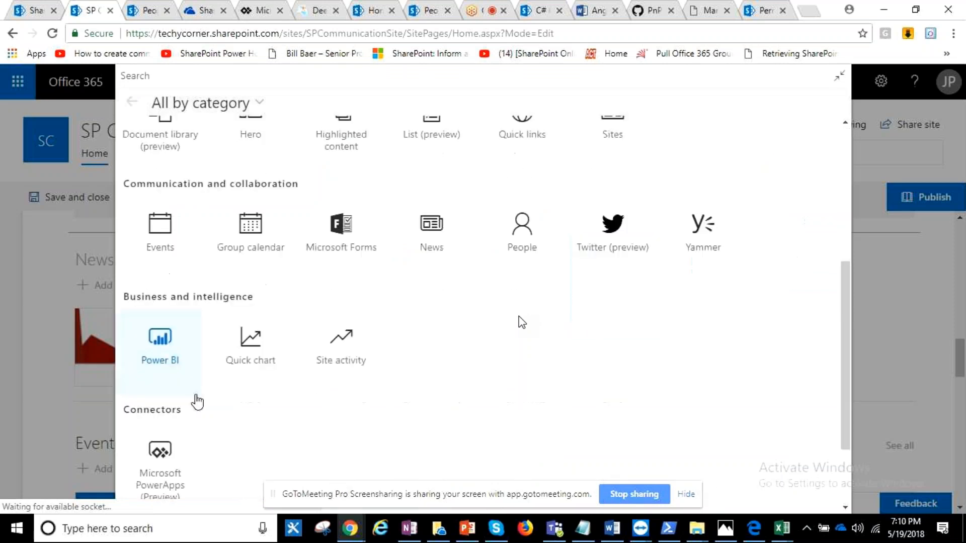
scroll(197, 402, down, 2)
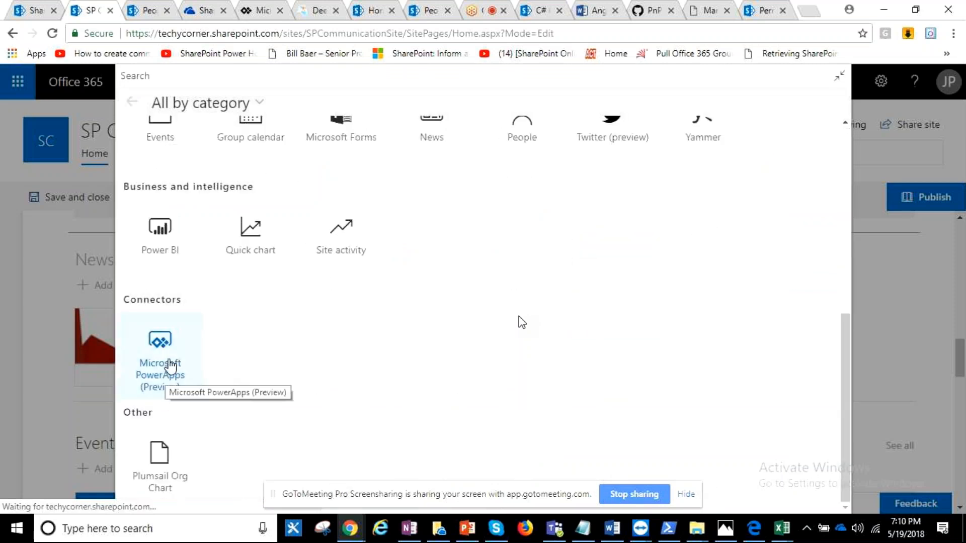
click(170, 366)
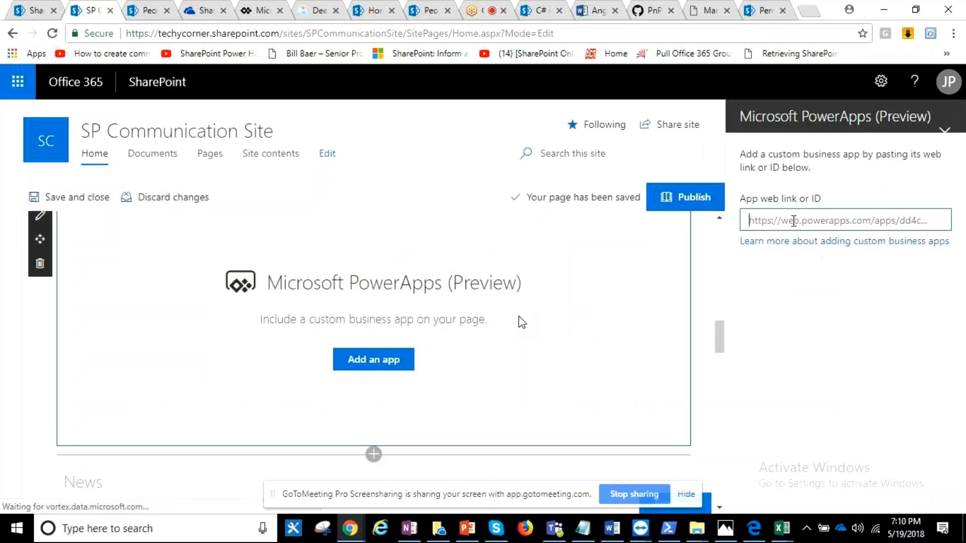
- Connect the PowerApps web part to the copied Leave Request app link and publish the SP Communication Site home page
key(ctrl+v)
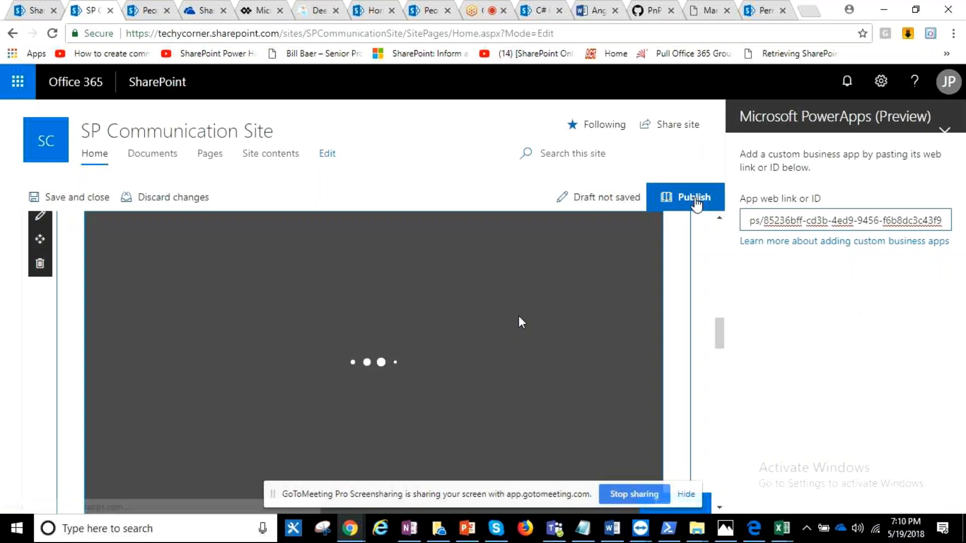
click(694, 200)
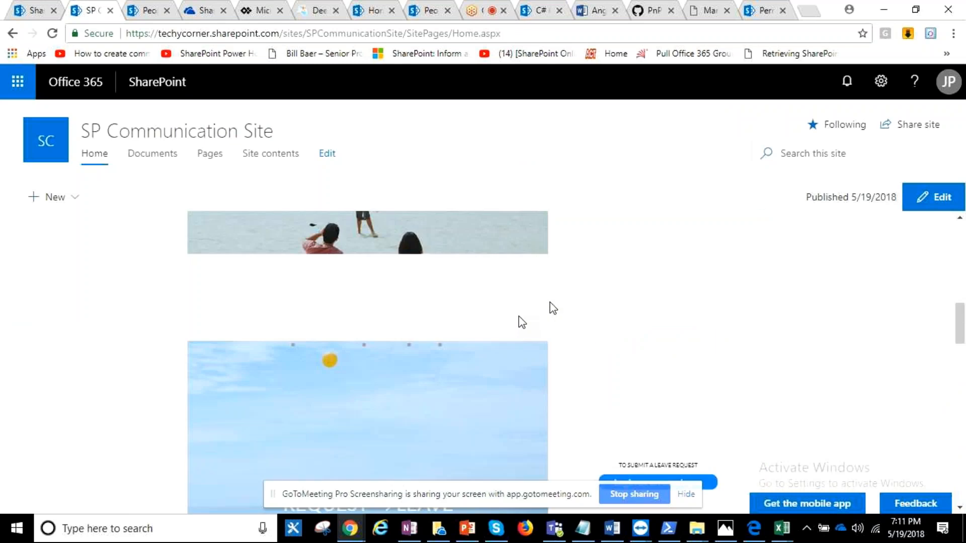
scroll(521, 322, down, 1)
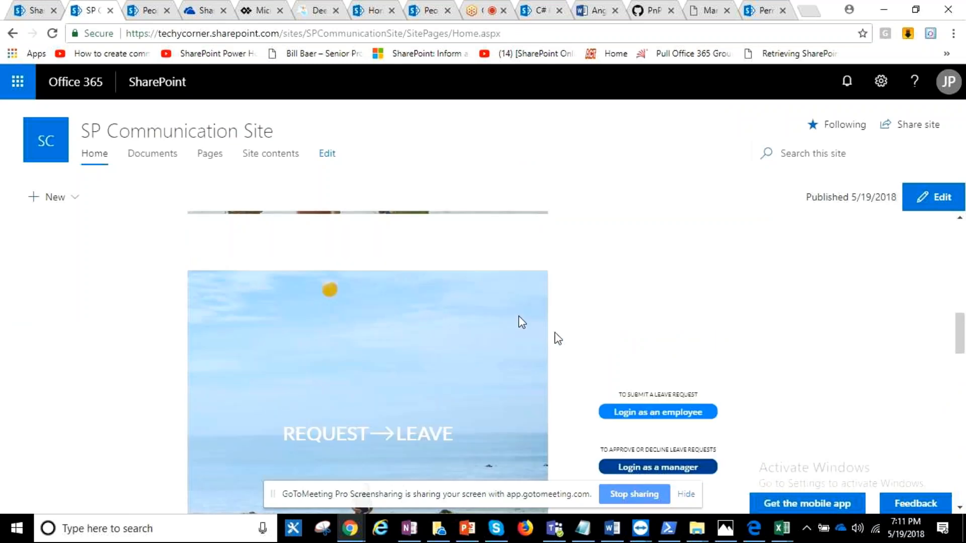
scroll(557, 338, down, 1)
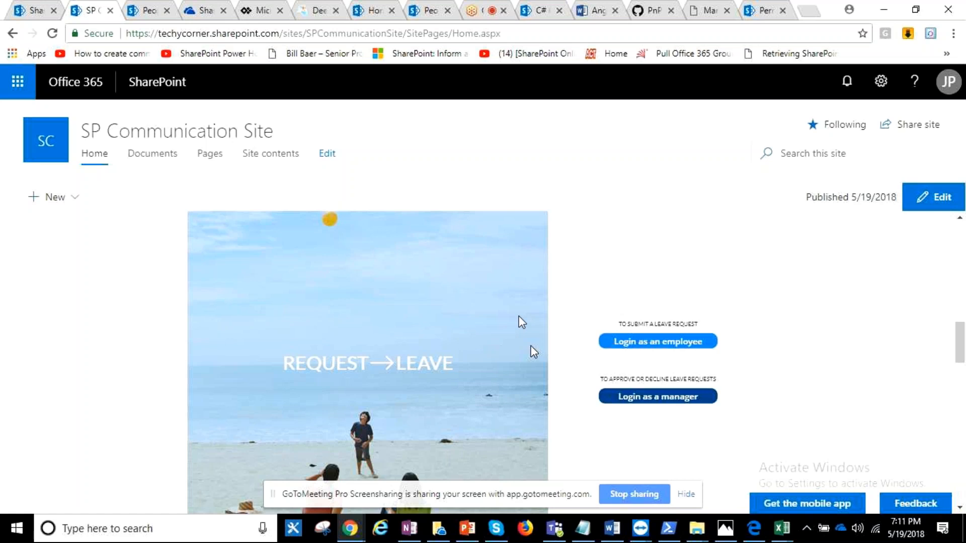
- Go to the SharePoint home page and look over its site news, followed and recent sites, and frequent sites
click(15, 83)
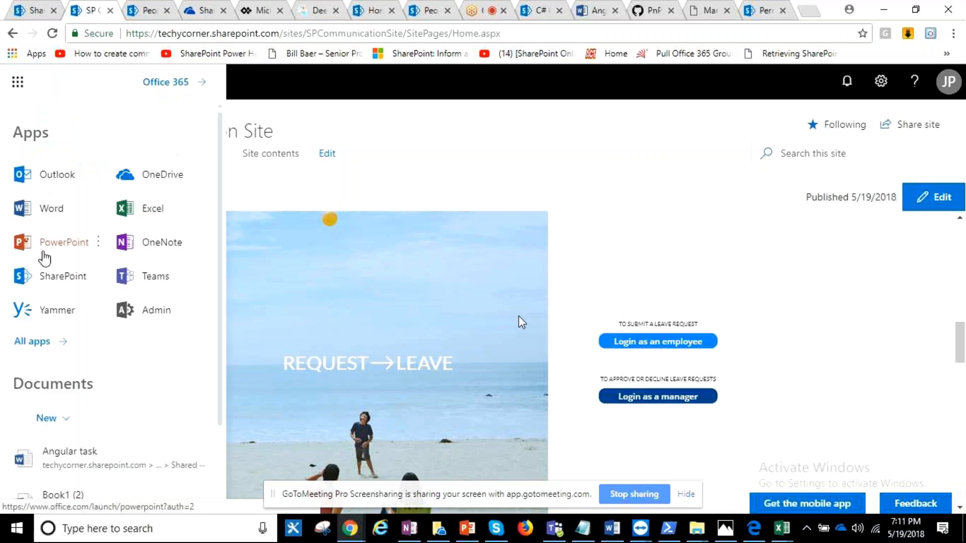
click(37, 285)
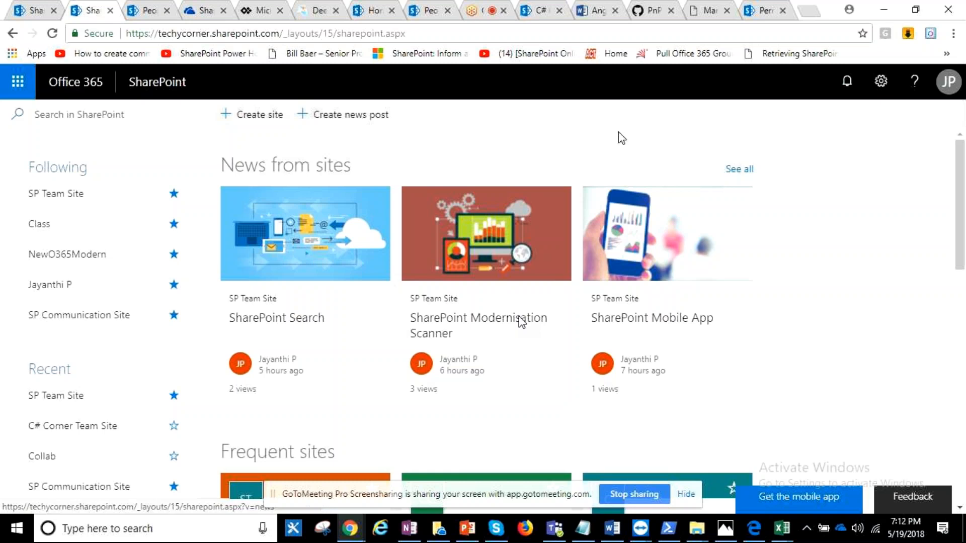
scroll(775, 262, down, 1)
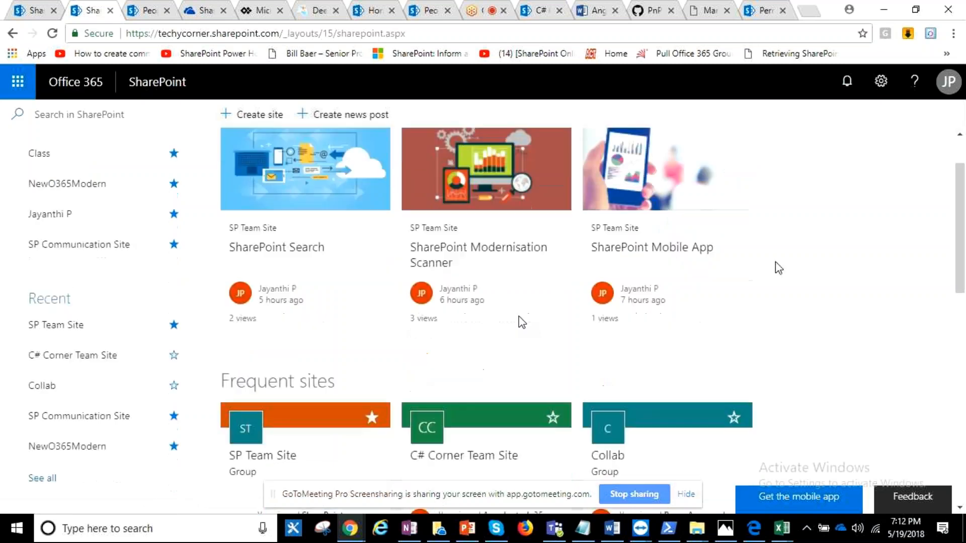
scroll(774, 262, up, 1)
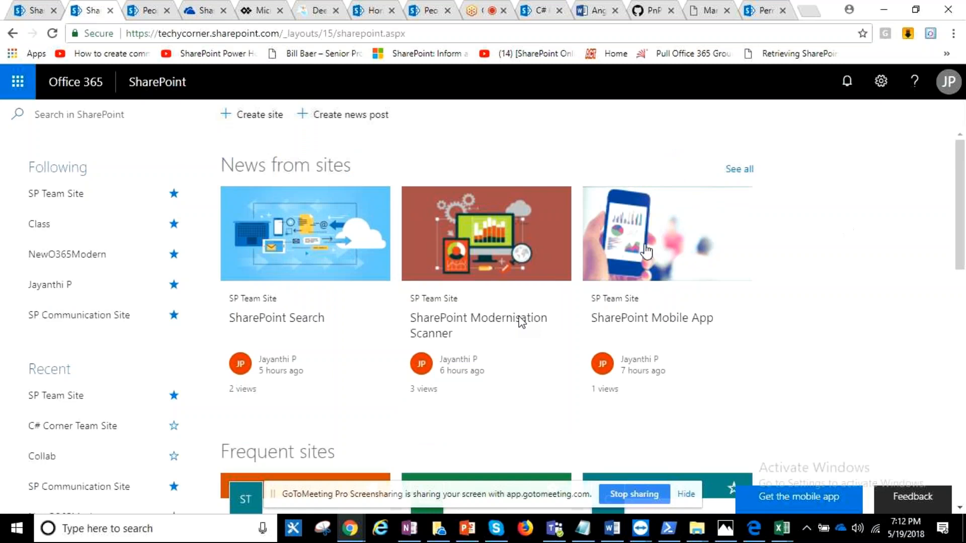
scroll(646, 252, down, 1)
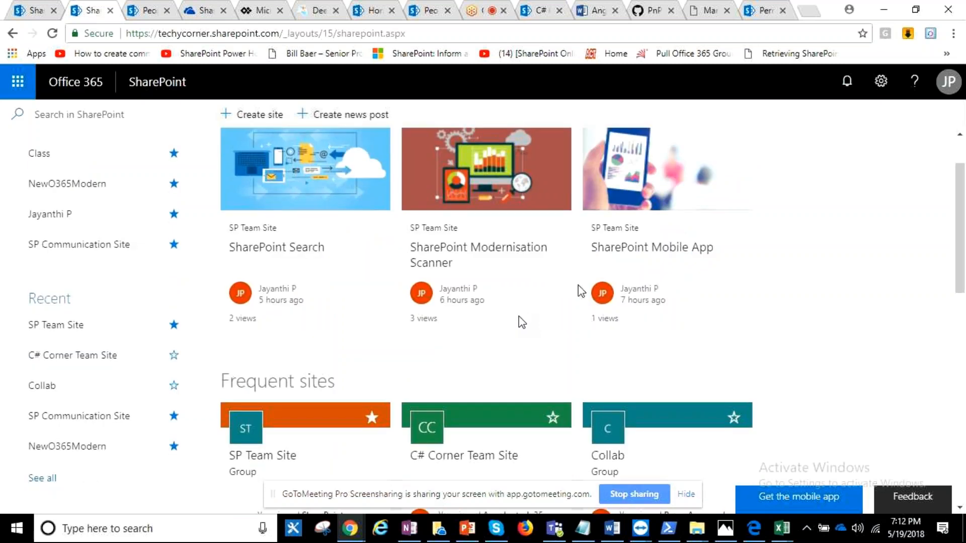
scroll(89, 155, down, 1)
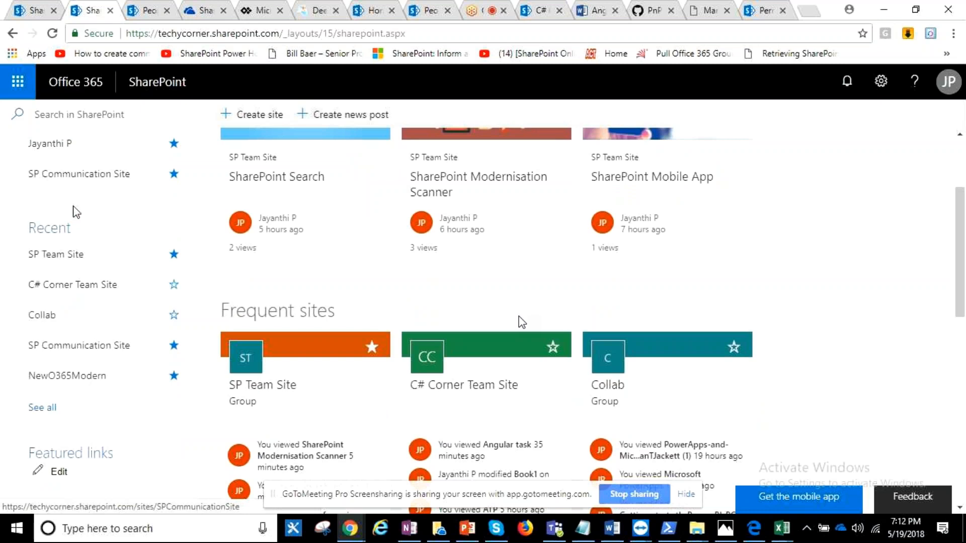
scroll(62, 325, up, 2)
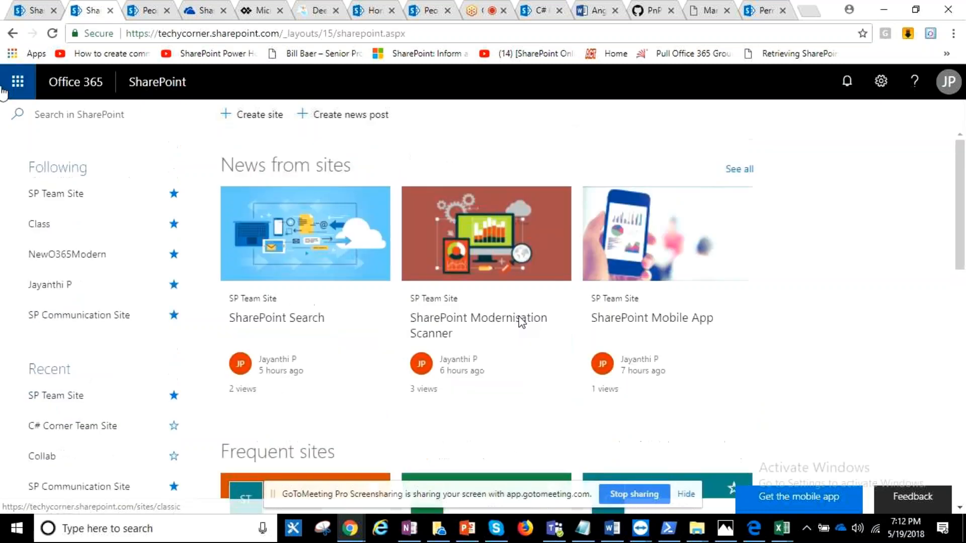
- Search SharePoint for "power" and preview the suggested PowerApps and Microsoft Flow for SP Devs presentation from the Collab site
click(60, 116)
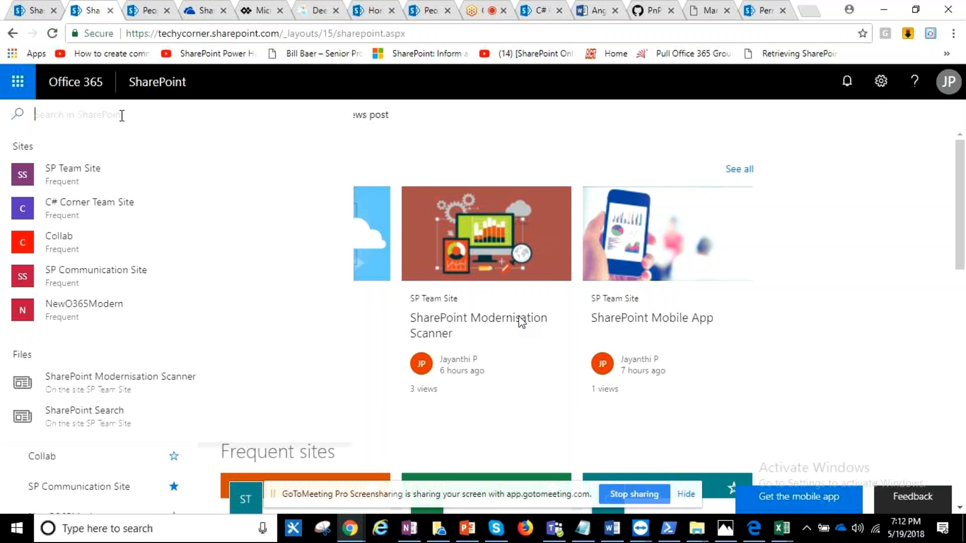
text(power)
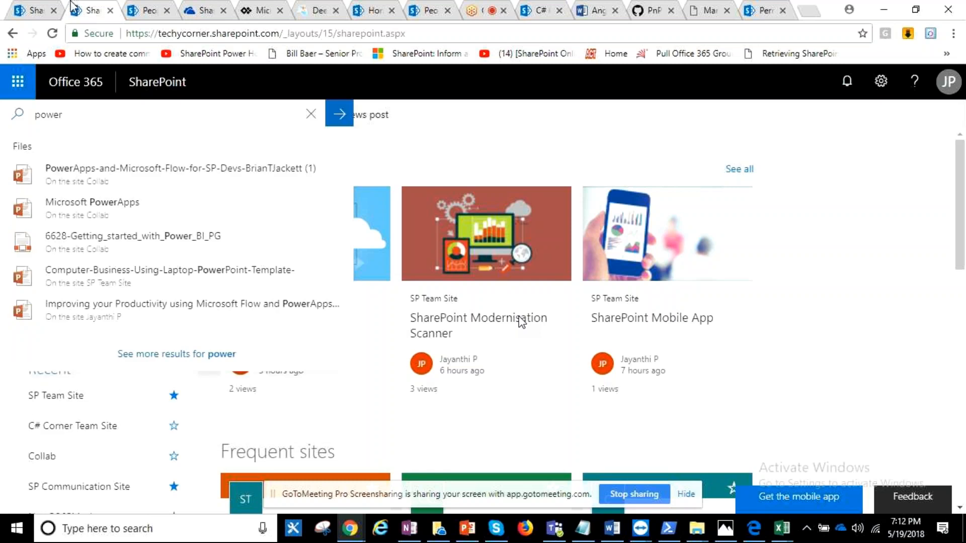
click(108, 178)
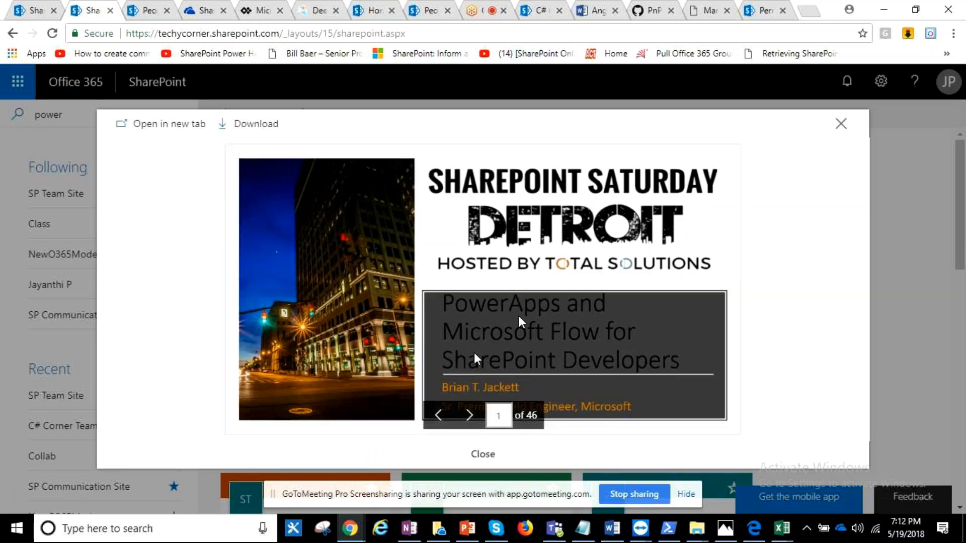
- Page through the previewed presentation to slide 5 and close the preview
click(469, 416)
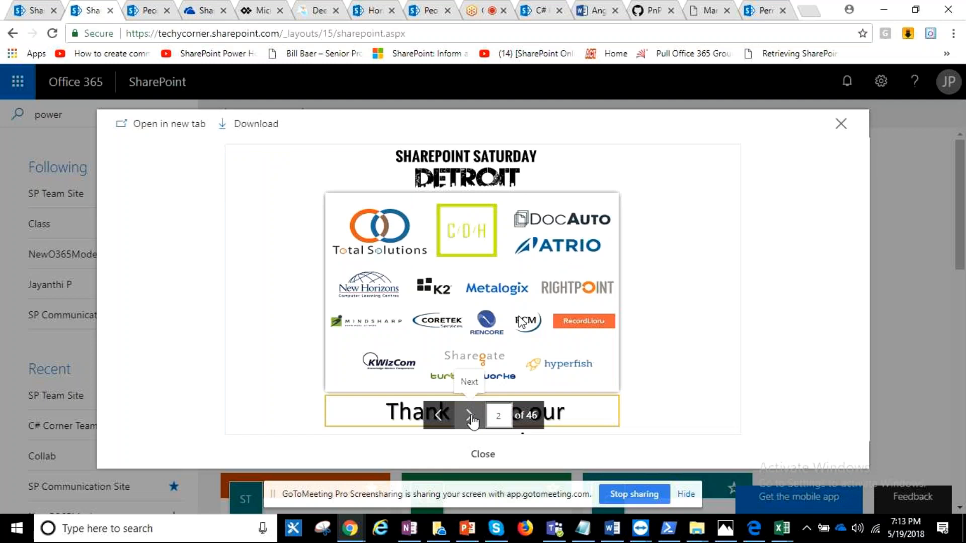
click(470, 416)
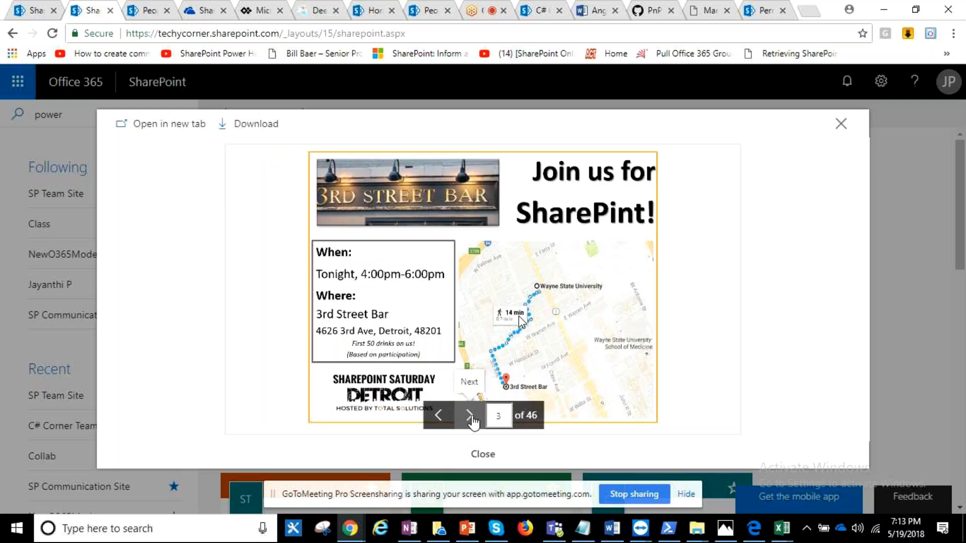
double_click(470, 417)
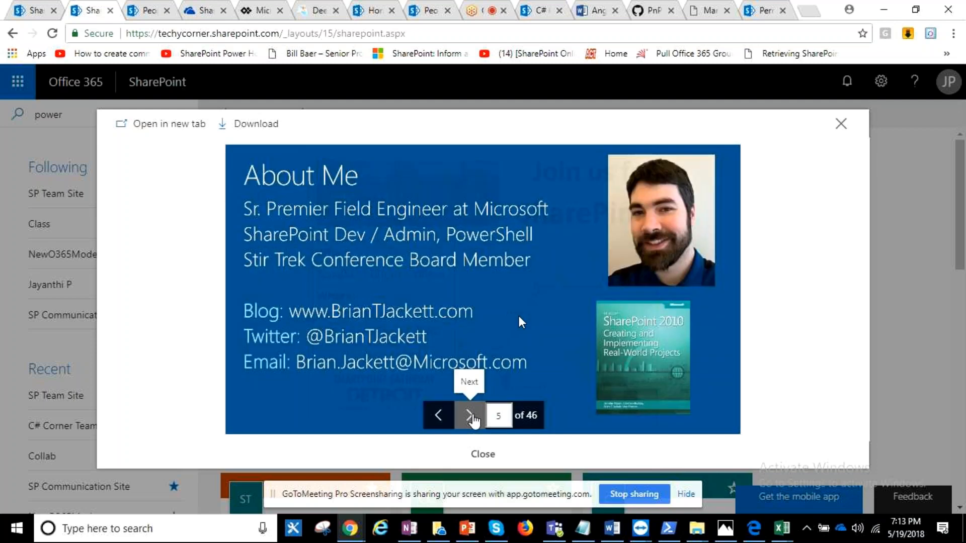
click(914, 114)
- Show the full results page for the "power" search and look through the listed items
click(118, 120)
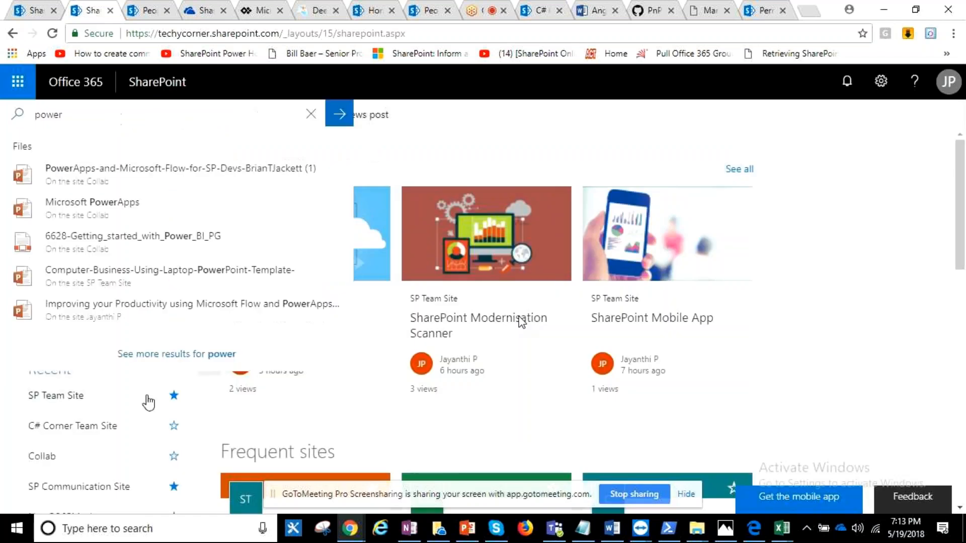
key(Return)
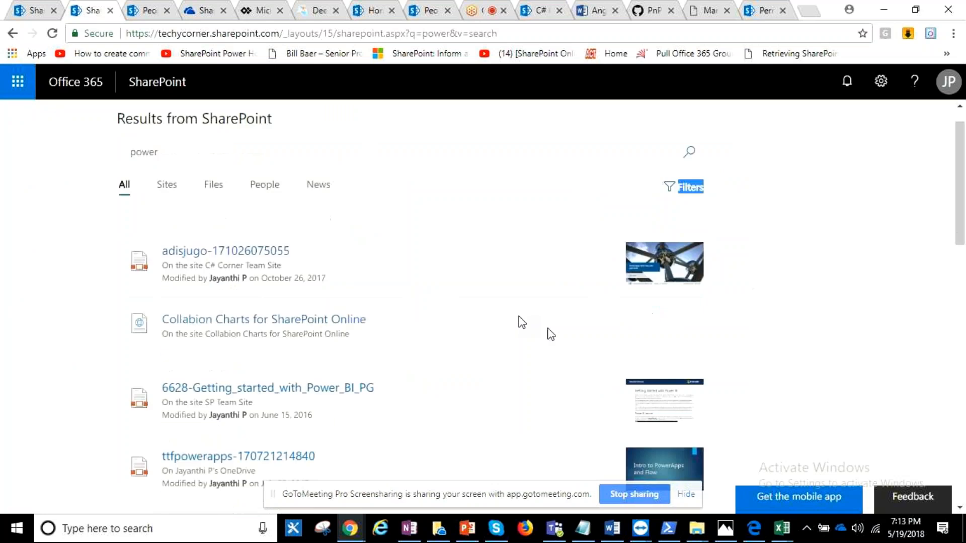
scroll(472, 373, down, 4)
scroll(471, 373, up, 1)
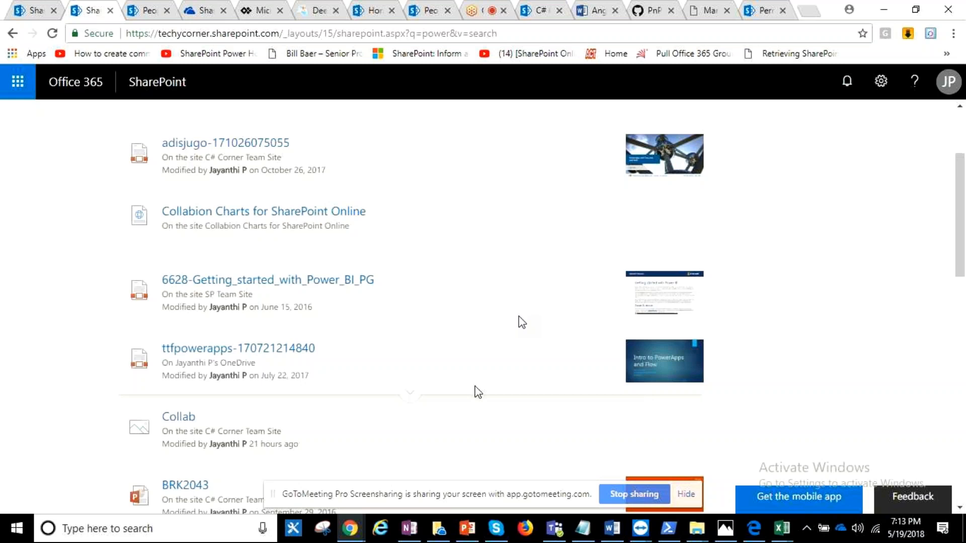
scroll(437, 253, up, 2)
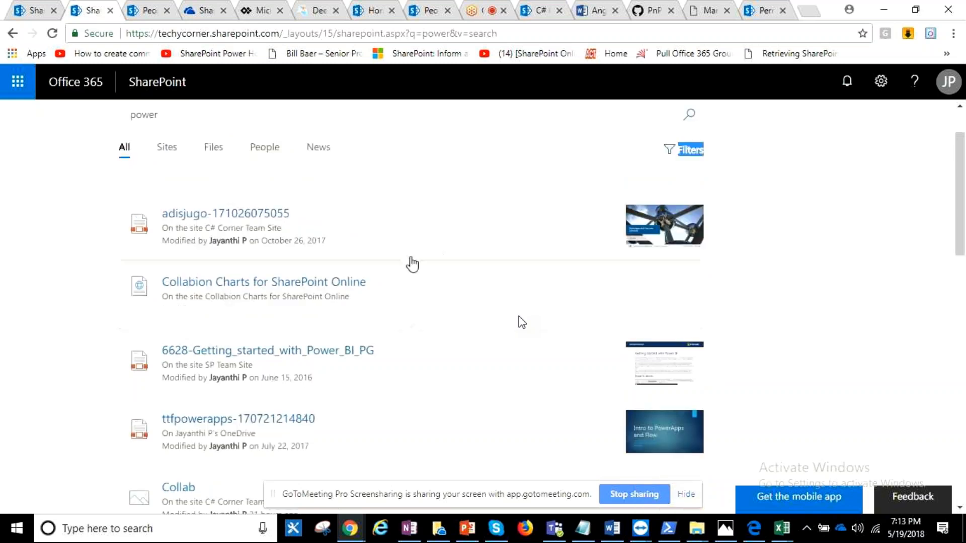
- Expand the inline previews of the first "power" result and the BRK2114 presentation, and examine their excerpts and thumbnails
mouse_move(412, 264)
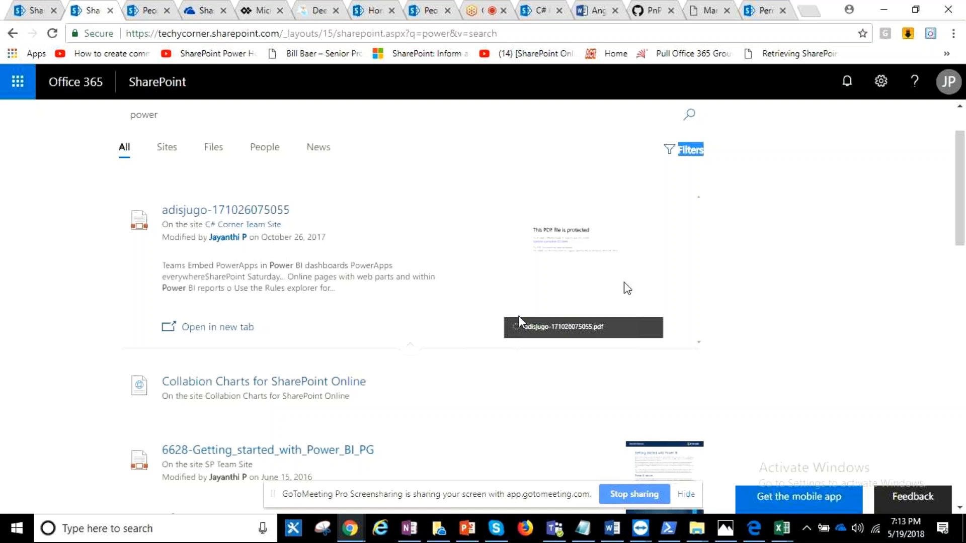
scroll(623, 292, down, 5)
scroll(410, 345, up, 6)
scroll(416, 359, down, 9)
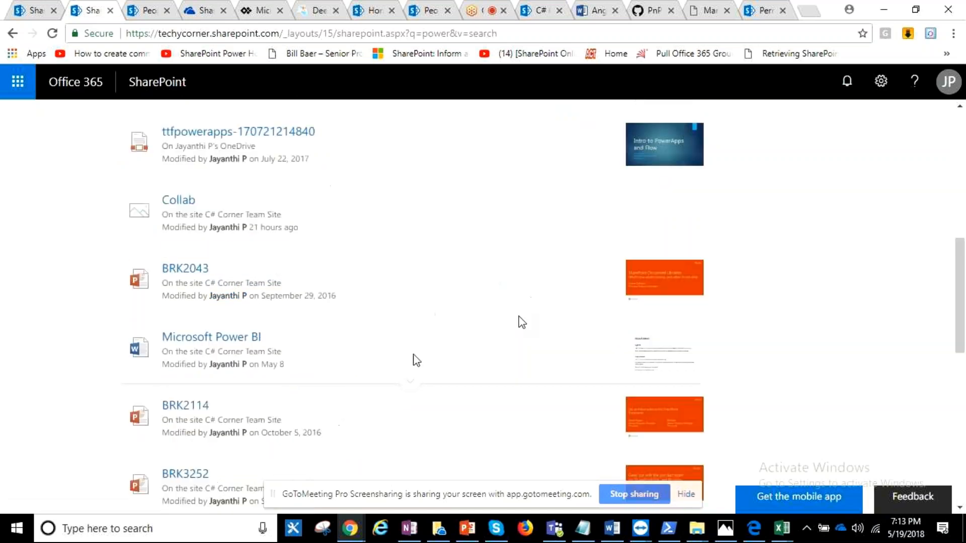
scroll(416, 360, down, 1)
mouse_move(415, 376)
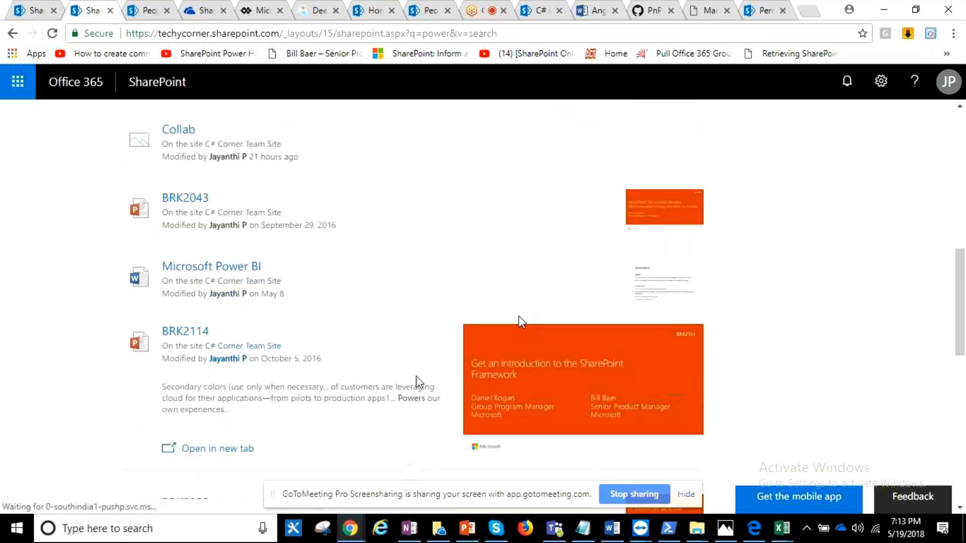
scroll(415, 375, down, 1)
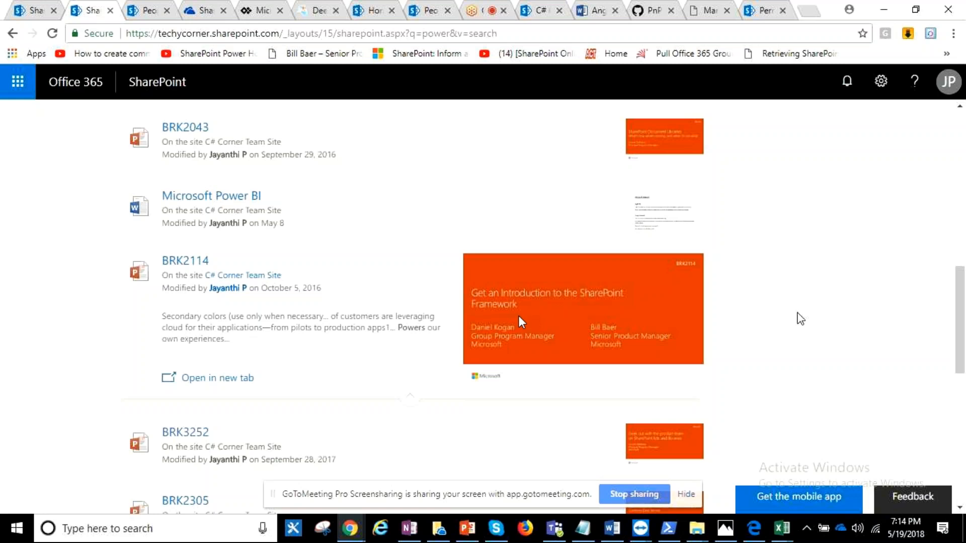
scroll(522, 322, up, 5)
scroll(522, 322, up, 5)
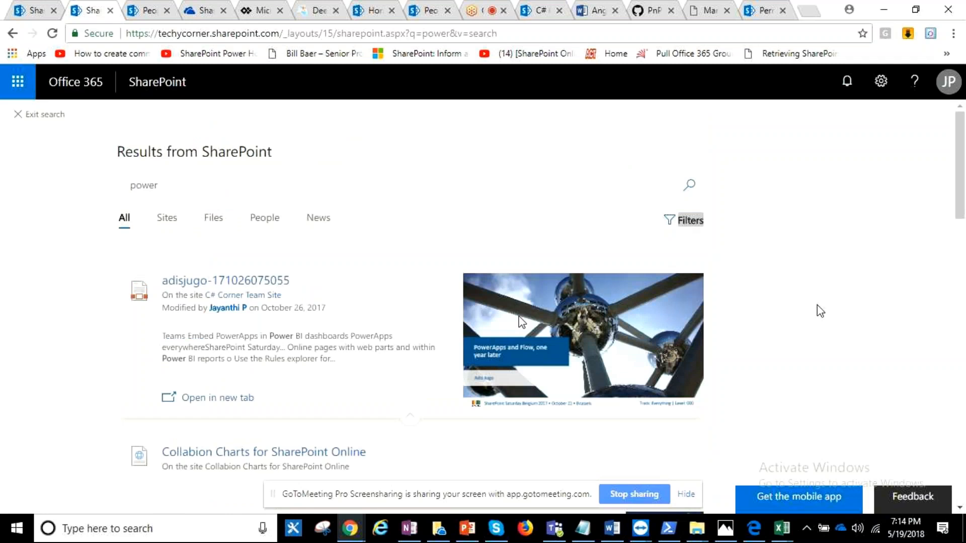
- Replace the search term with "chicken" and run the SharePoint search
click(285, 187)
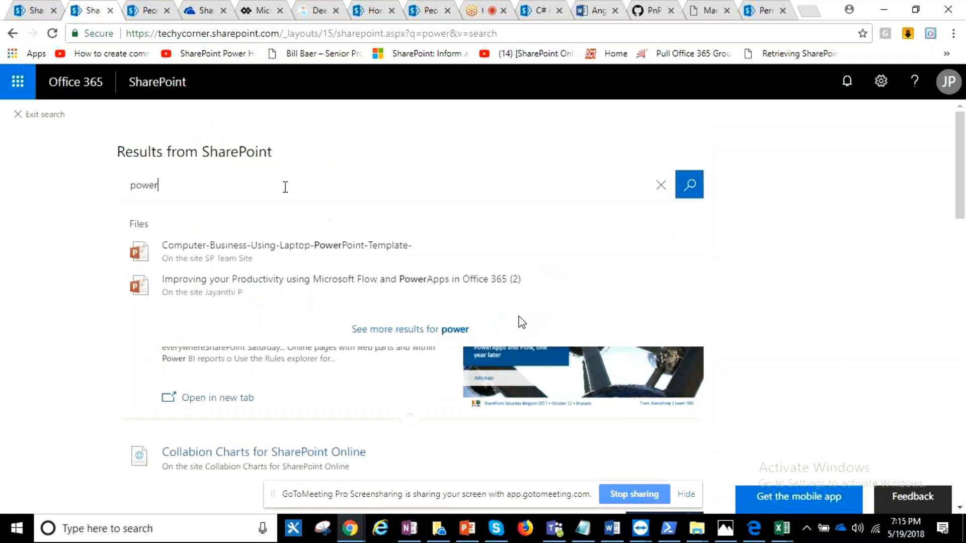
key(BackSpace)
key(BackSpace)
key(BackSpace)
key(BackSpace)
key(BackSpace)
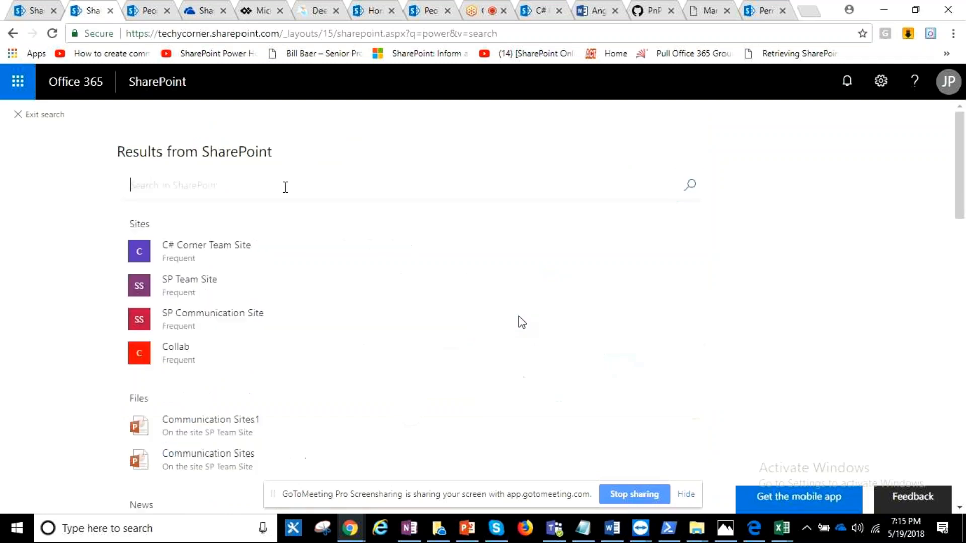
text(chick)
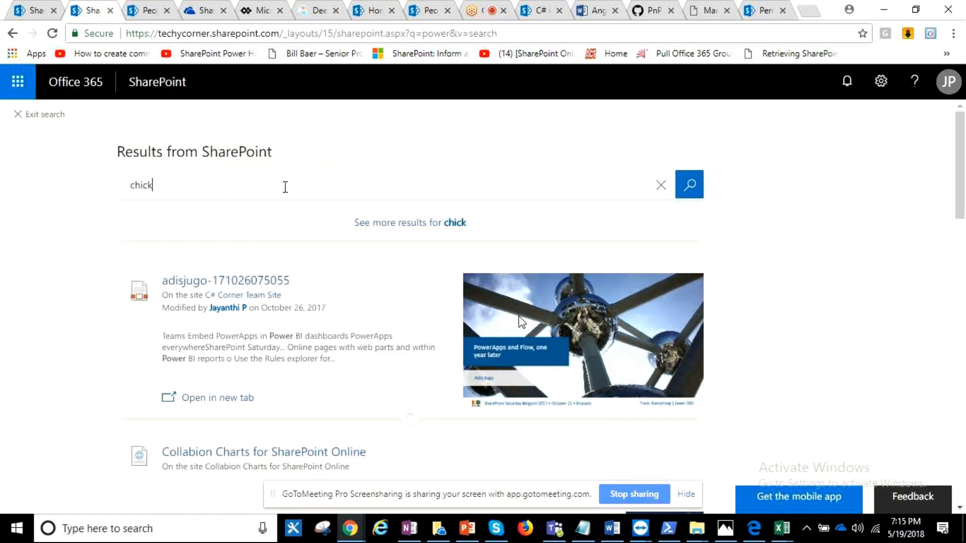
text(en)
key(Return)
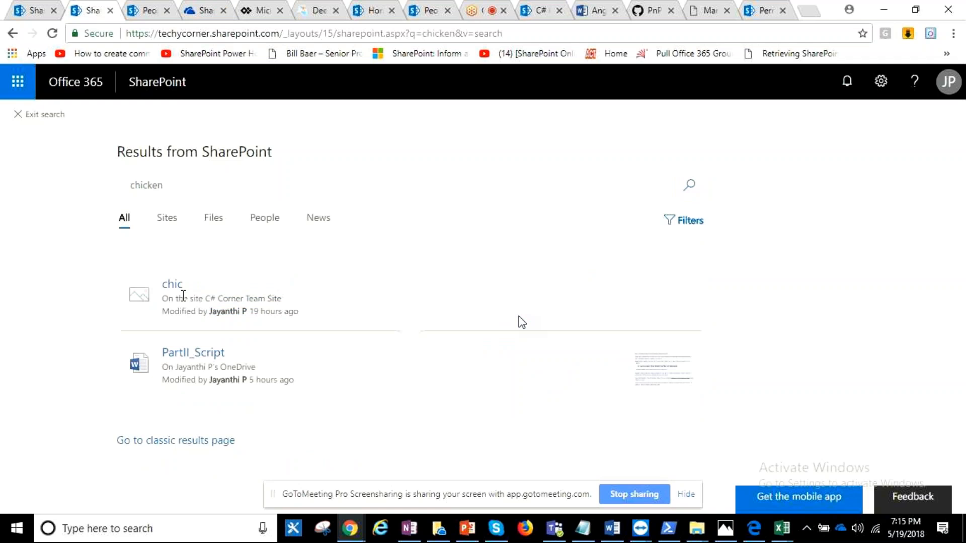
- Expand the chic image result to read its extracted text, then preview the image and close it
click(382, 329)
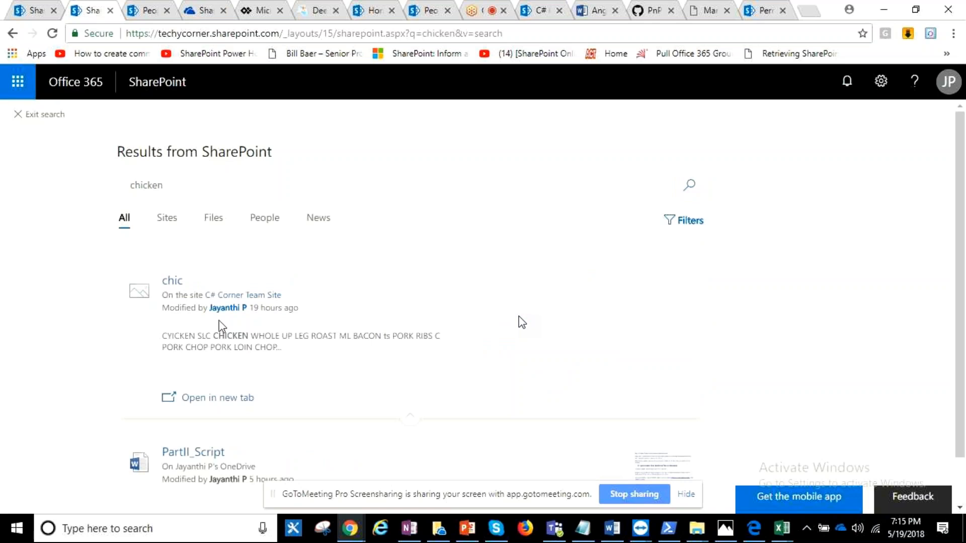
drag(161, 336, 278, 347)
click(192, 304)
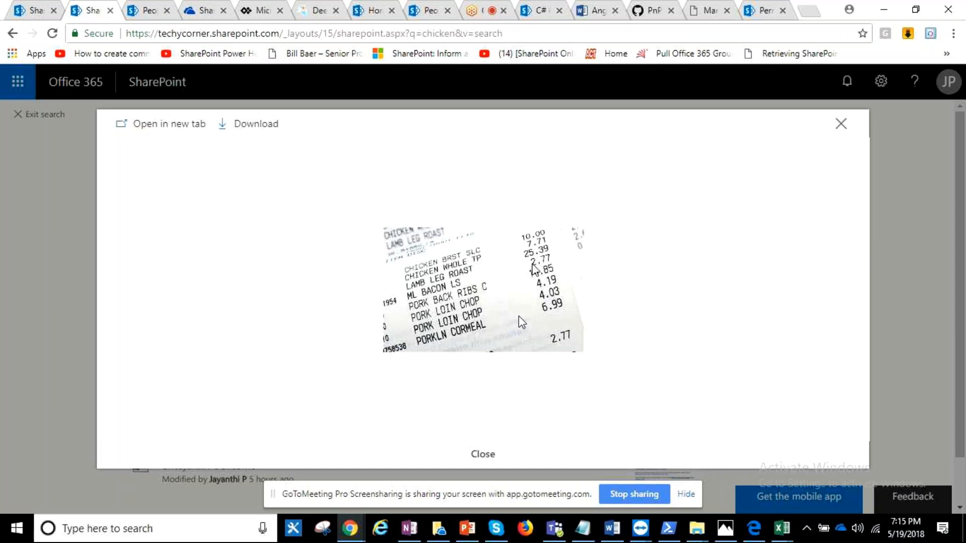
click(471, 446)
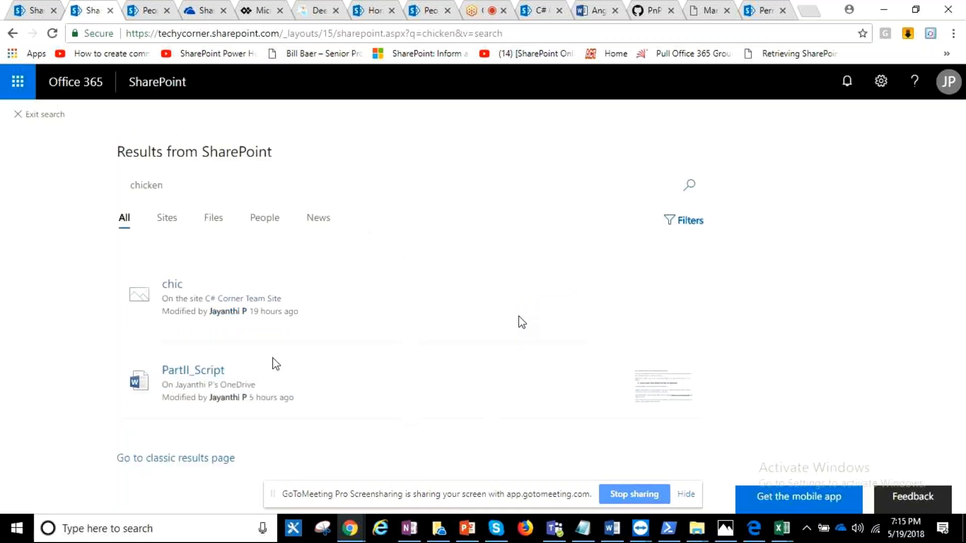
- Expand the inline previews of the chic image and the PartII_Script document in the "chicken" results
click(401, 332)
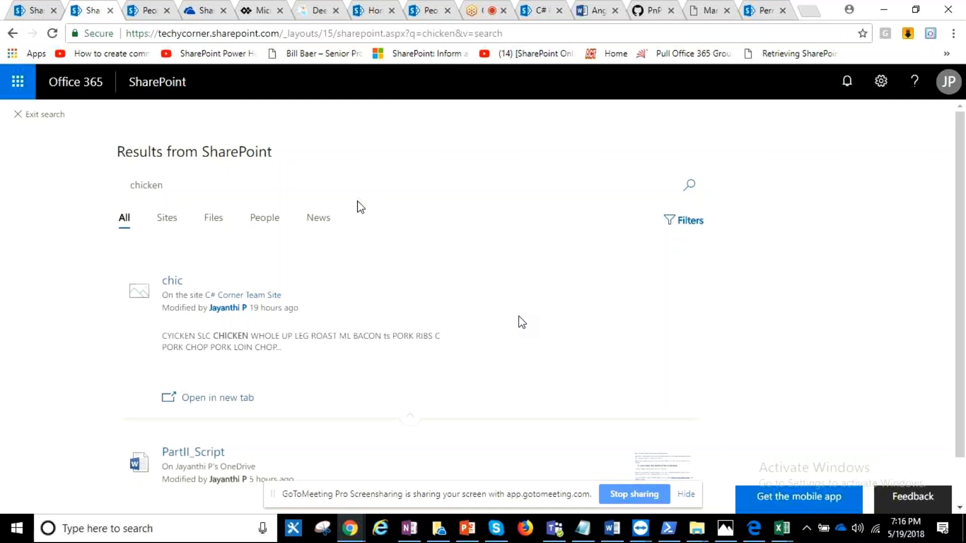
scroll(425, 273, down, 1)
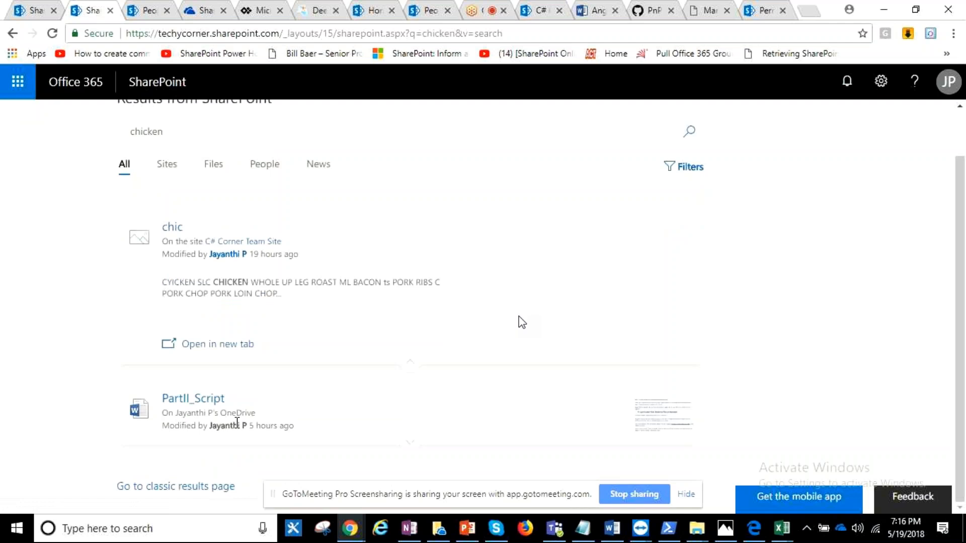
click(412, 446)
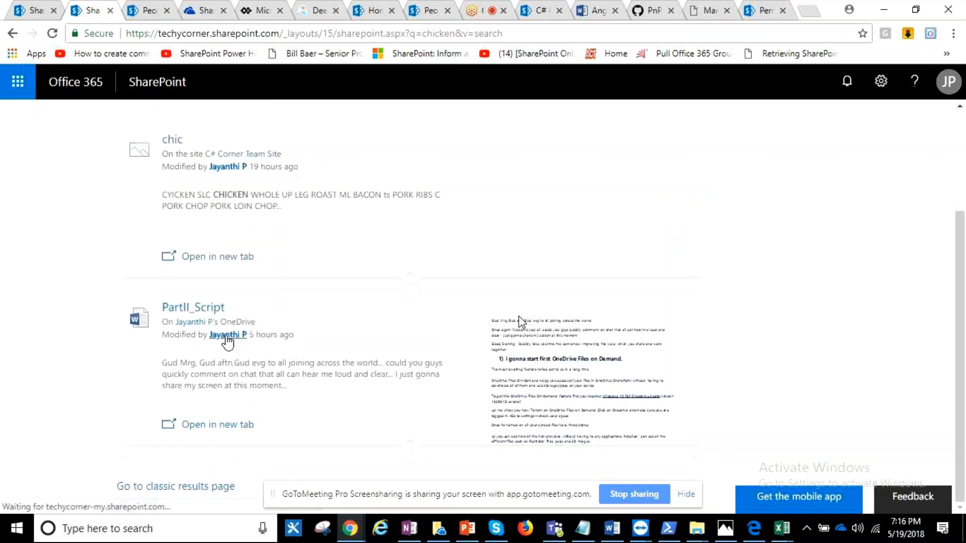
- Open the full profile of the person who modified PartII_Script and view the About and Files sections
mouse_move(226, 337)
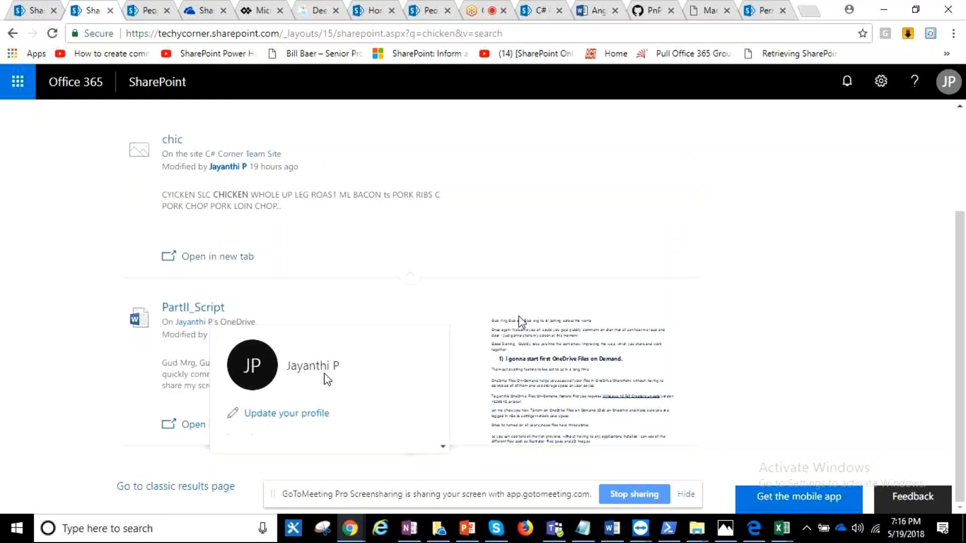
scroll(249, 484, down, 1)
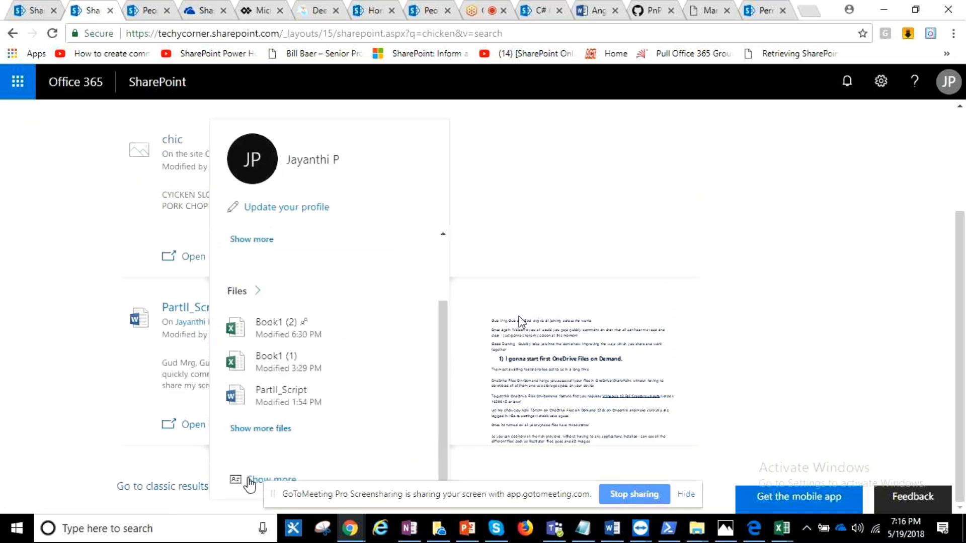
click(271, 479)
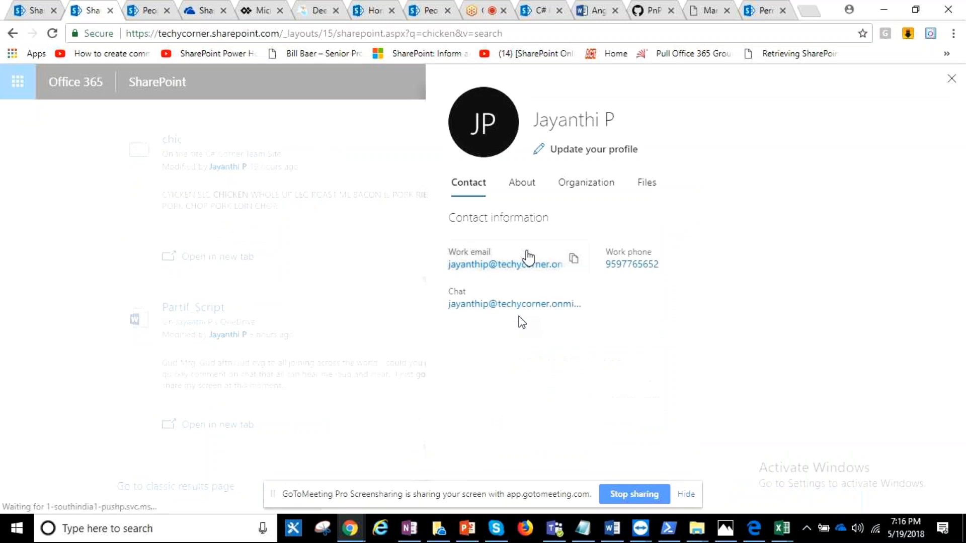
click(514, 196)
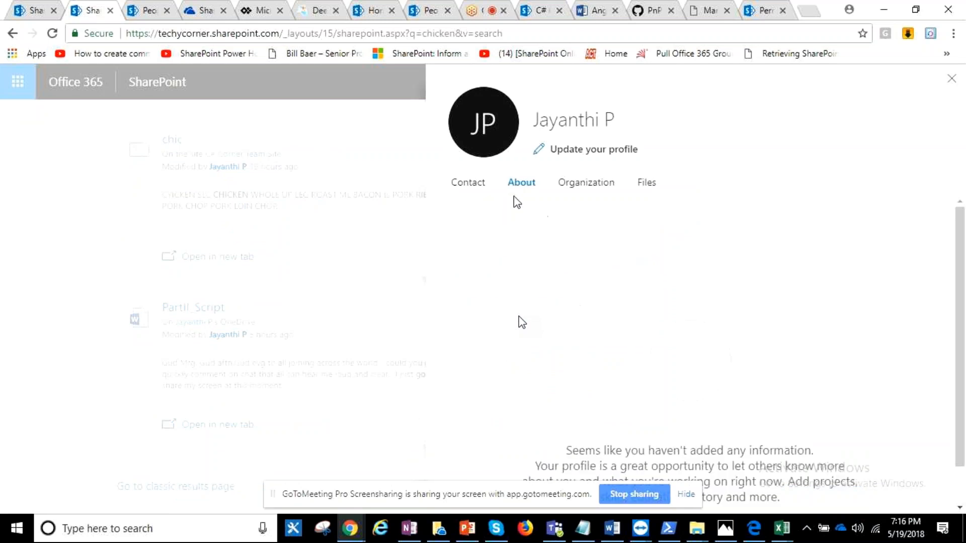
click(640, 185)
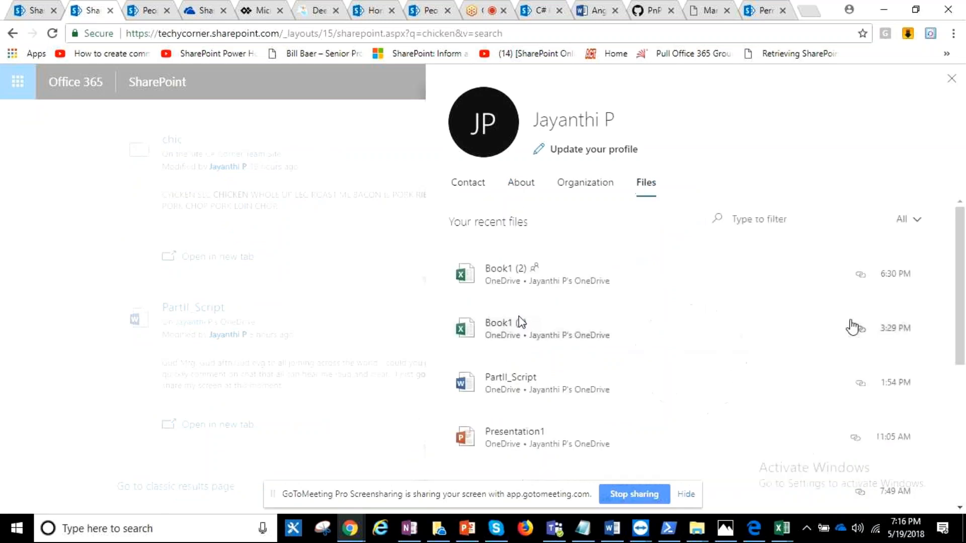
- Look through the profile's recent files and their filter field, and close the profile details
click(822, 219)
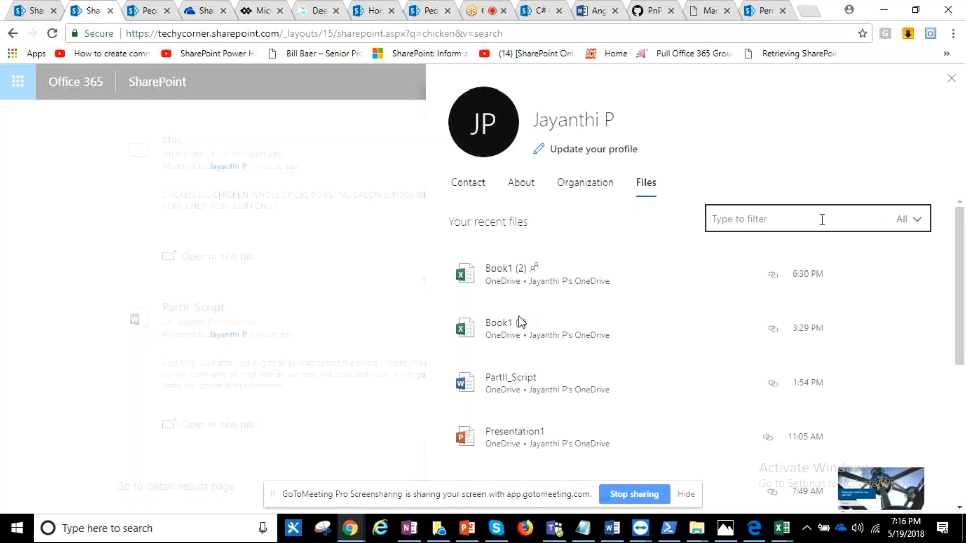
scroll(520, 322, down, 3)
scroll(521, 322, up, 3)
click(820, 222)
click(289, 245)
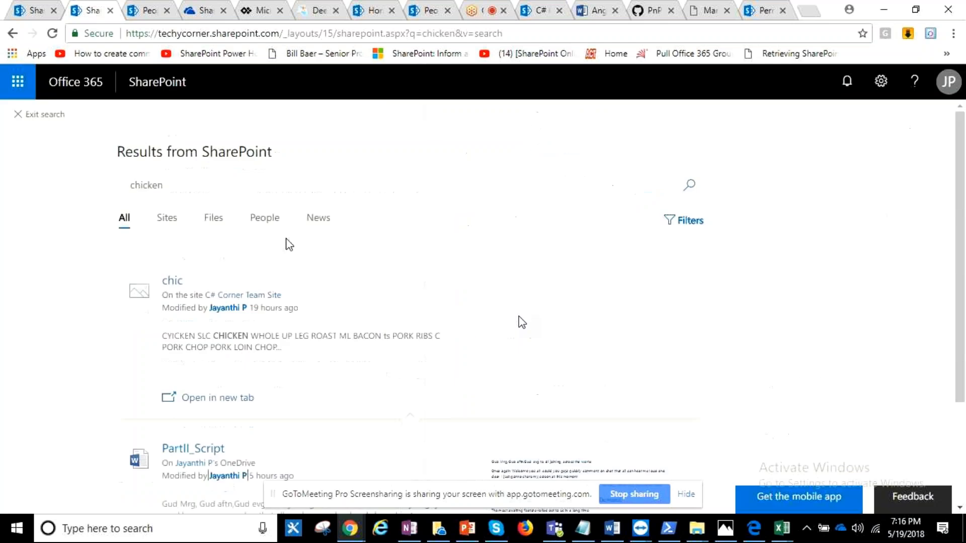
- Replace the "chicken" search term with a colleague's first name and run the SharePoint search
click(254, 180)
key(BackSpace)
key(BackSpace)
key(BackSpace)
key(BackSpace)
key(BackSpace)
key(BackSpace)
key(BackSpace)
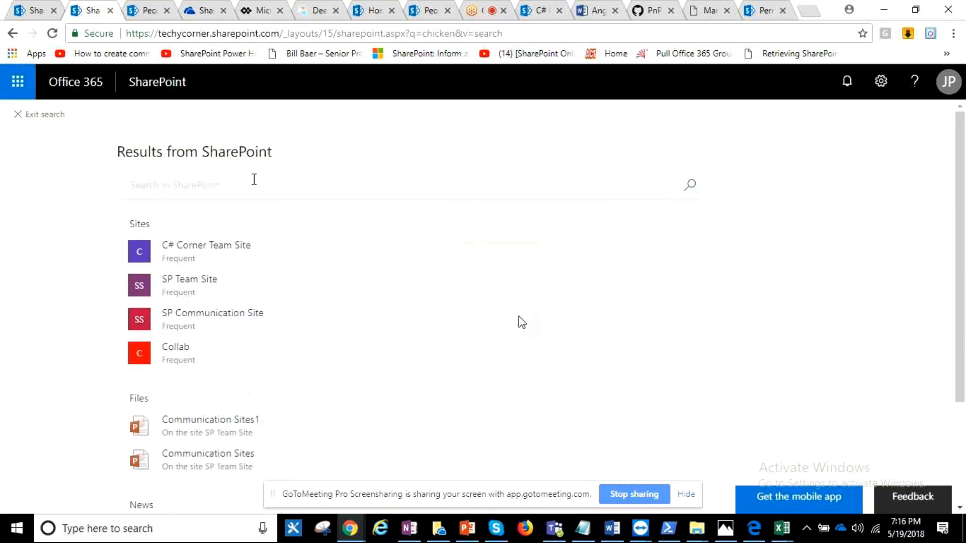
text(vignes)
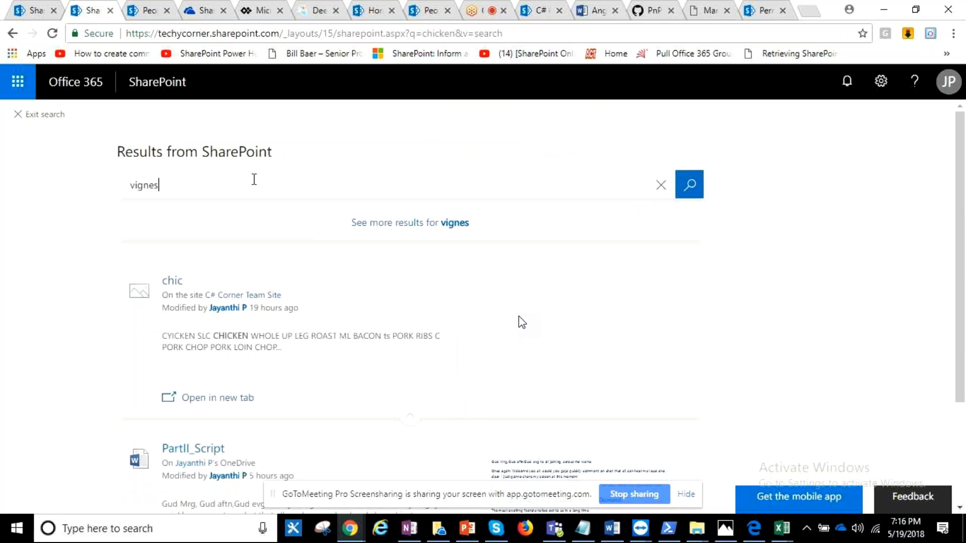
text(h)
key(Return)
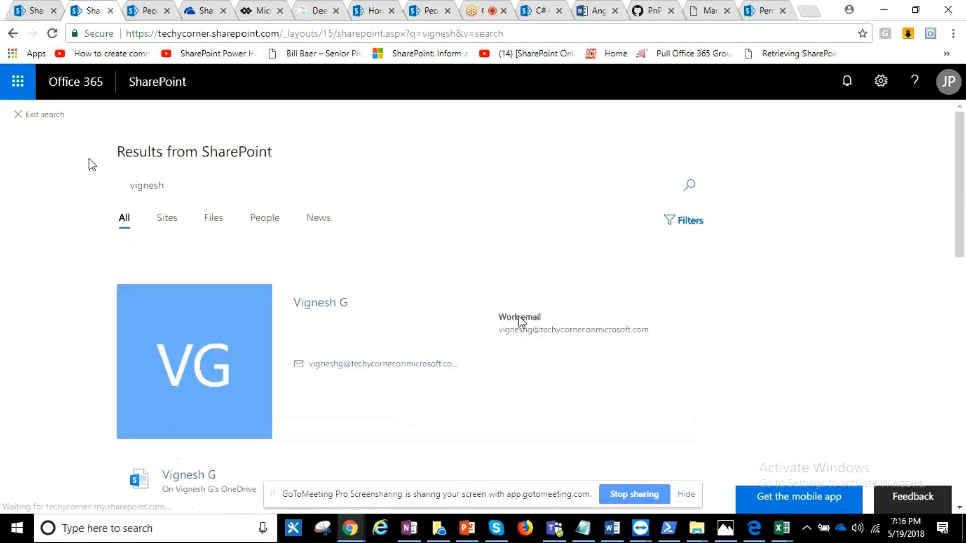
- Open the full profile from the colleague's search result and show the recent files
mouse_move(342, 304)
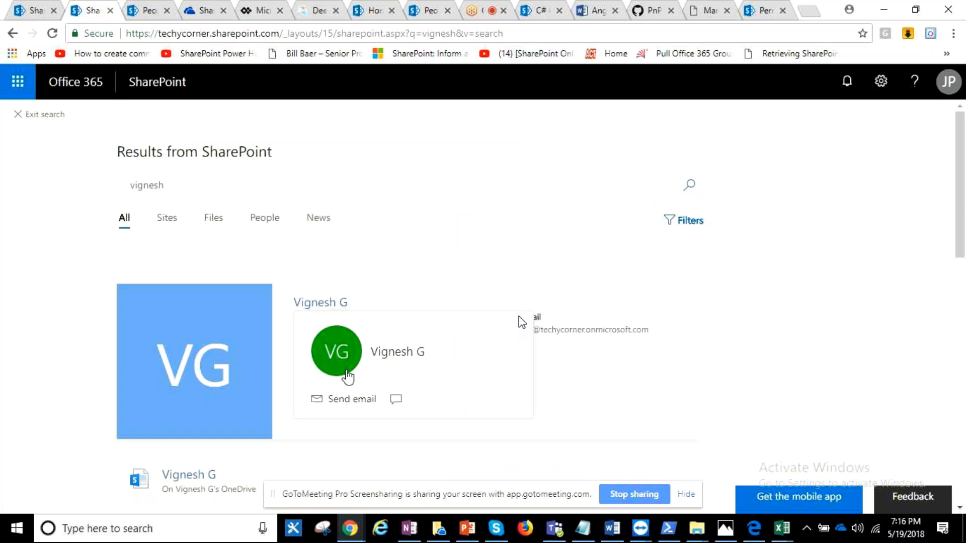
click(347, 376)
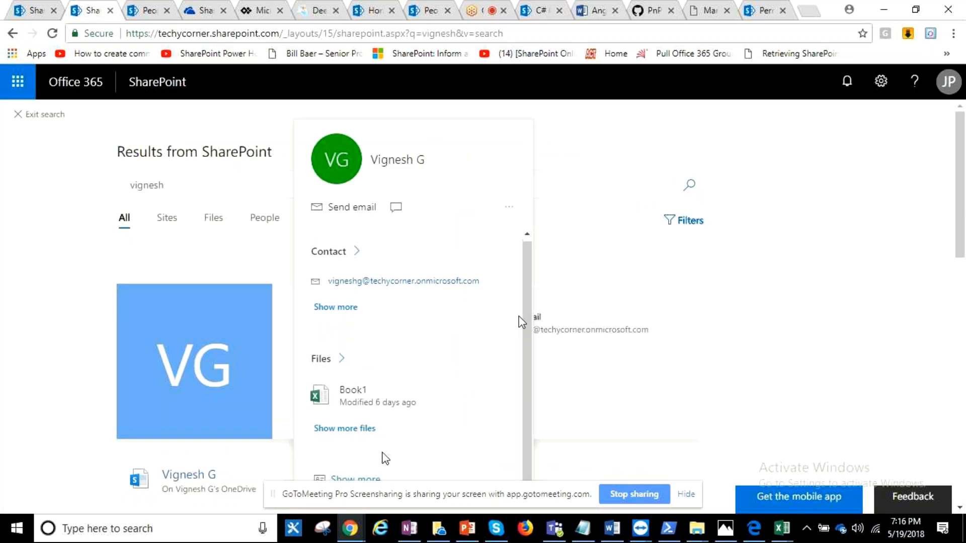
click(371, 478)
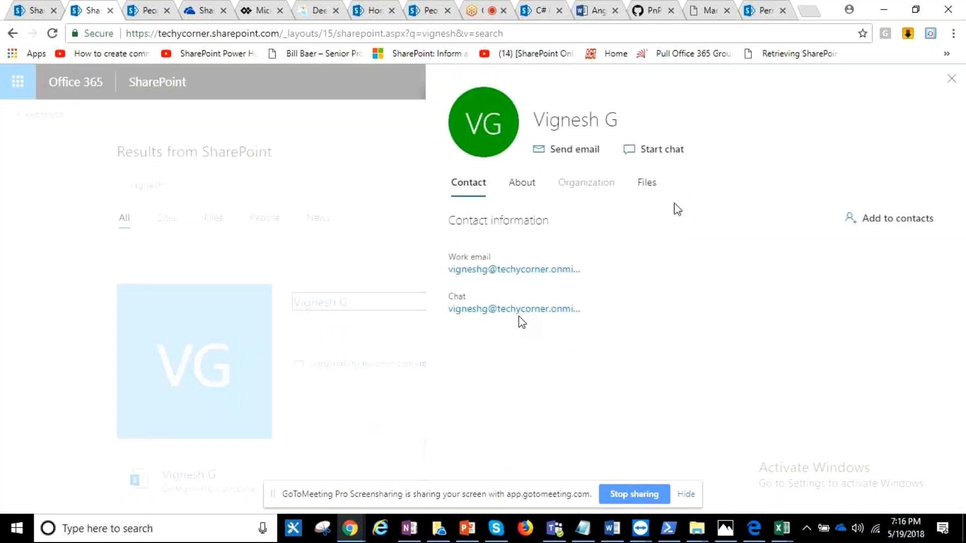
click(647, 182)
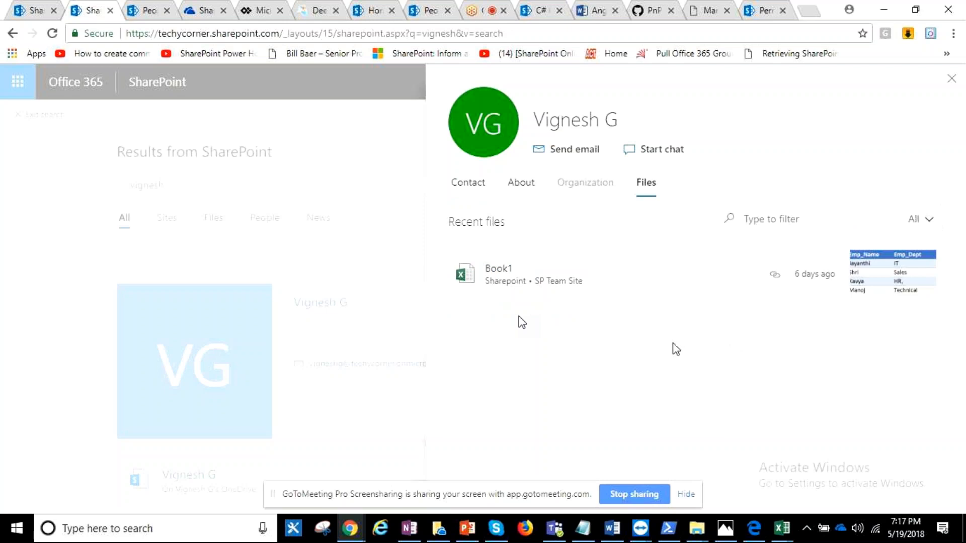
- Filter the colleague's recent files by "book1", and leave the profile and the search results
click(765, 222)
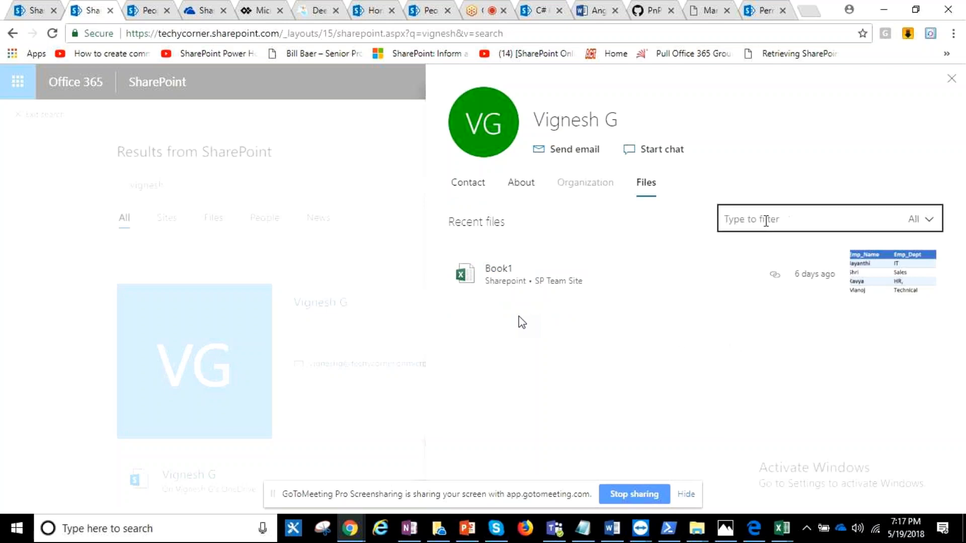
text(bbok)
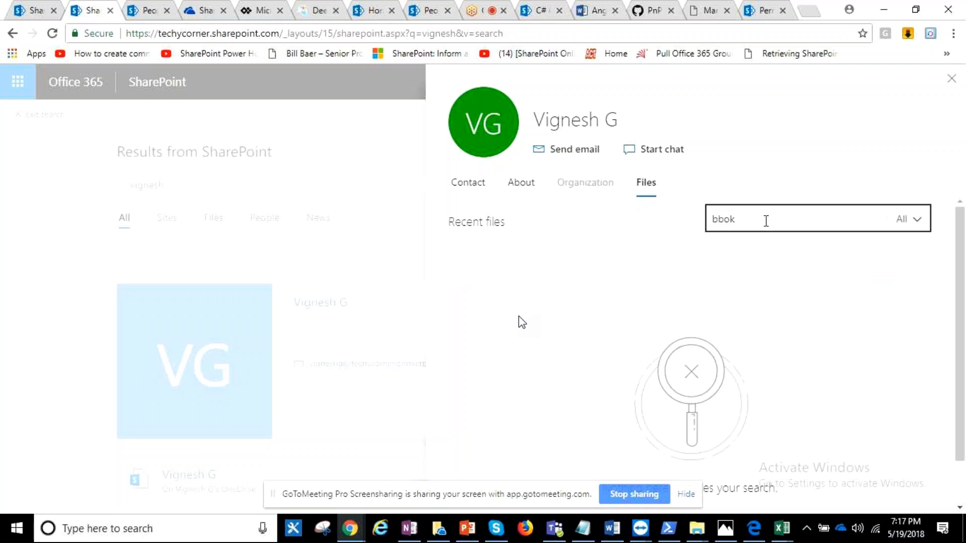
key(BackSpace)
key(BackSpace)
key(BackSpace)
text(o)
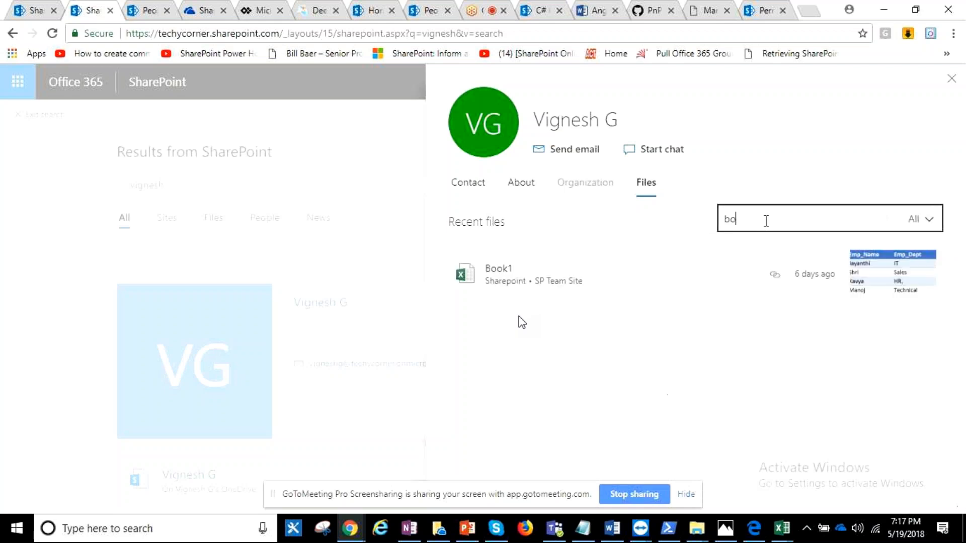
text(ok1)
click(952, 85)
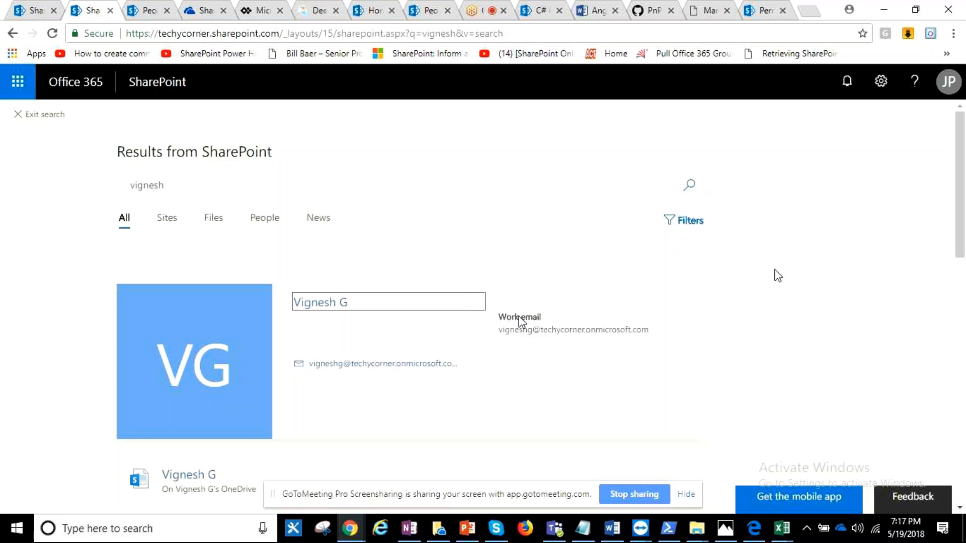
click(39, 115)
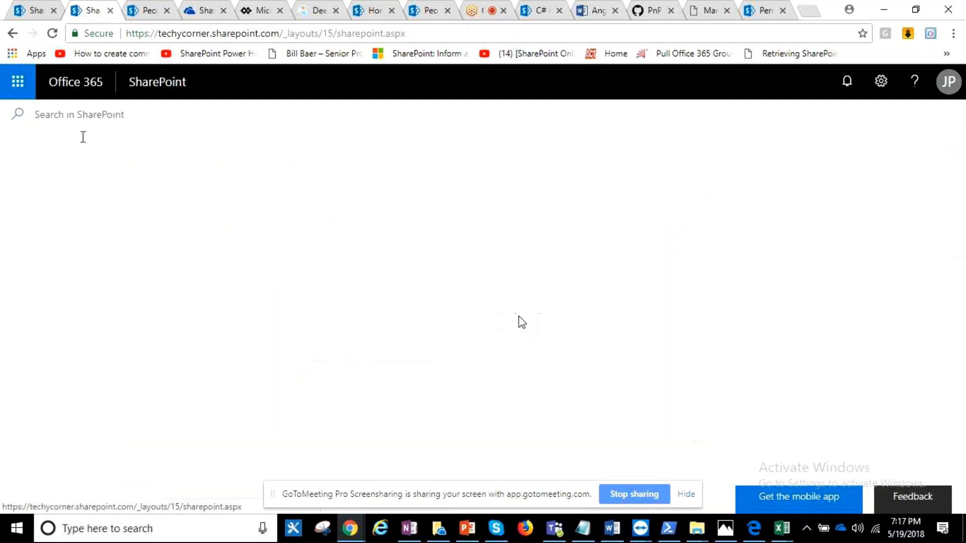